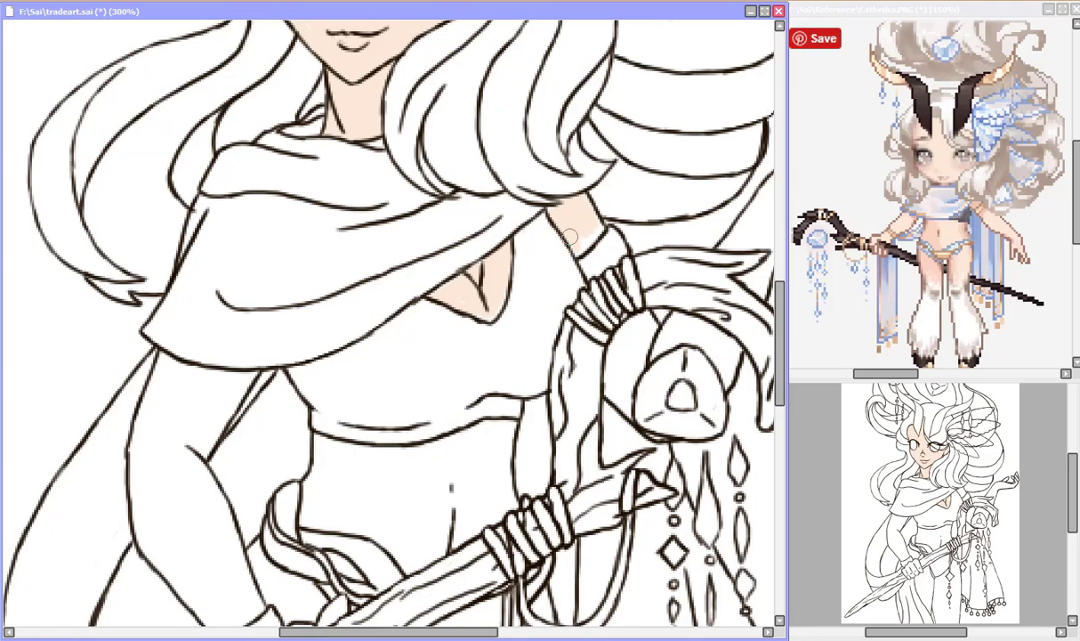
# - Fill the bent arm behind the staff's gem and the hand gripping the staff with the flat peach skin colour
pyautogui.moveTo(605, 371)
pyautogui.mouseDown()
pyautogui.moveTo(657, 331)
pyautogui.moveTo(613, 342)
pyautogui.moveTo(640, 331)
pyautogui.moveTo(658, 349)
pyautogui.moveTo(603, 371)
pyautogui.mouseUp()
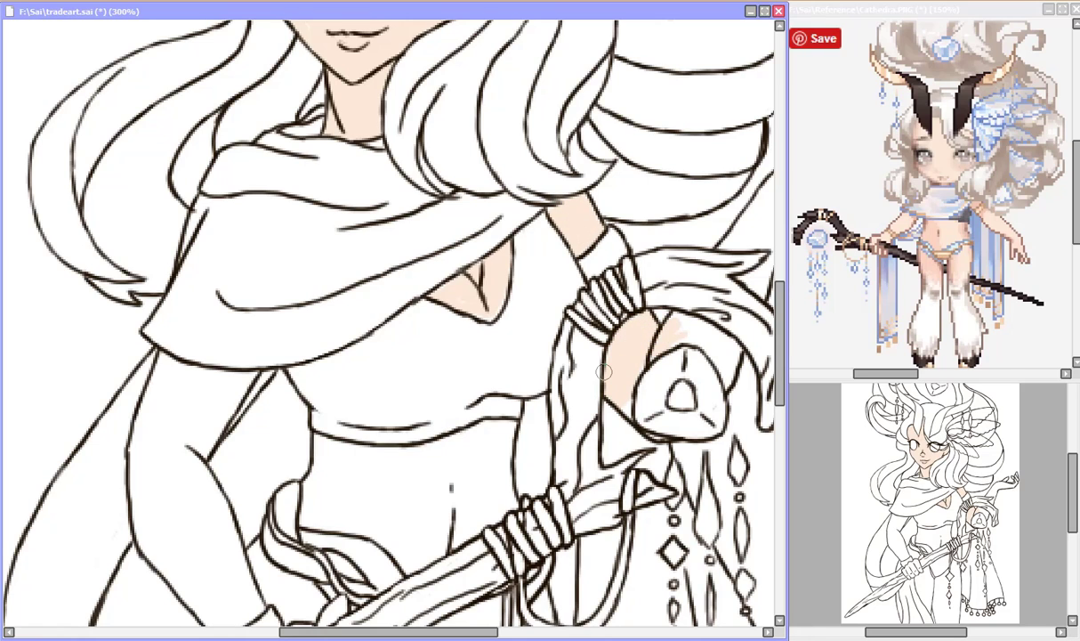
pyautogui.moveTo(700, 345); pyautogui.dragTo(726, 340)
pyautogui.scroll(-5, 726, 340)
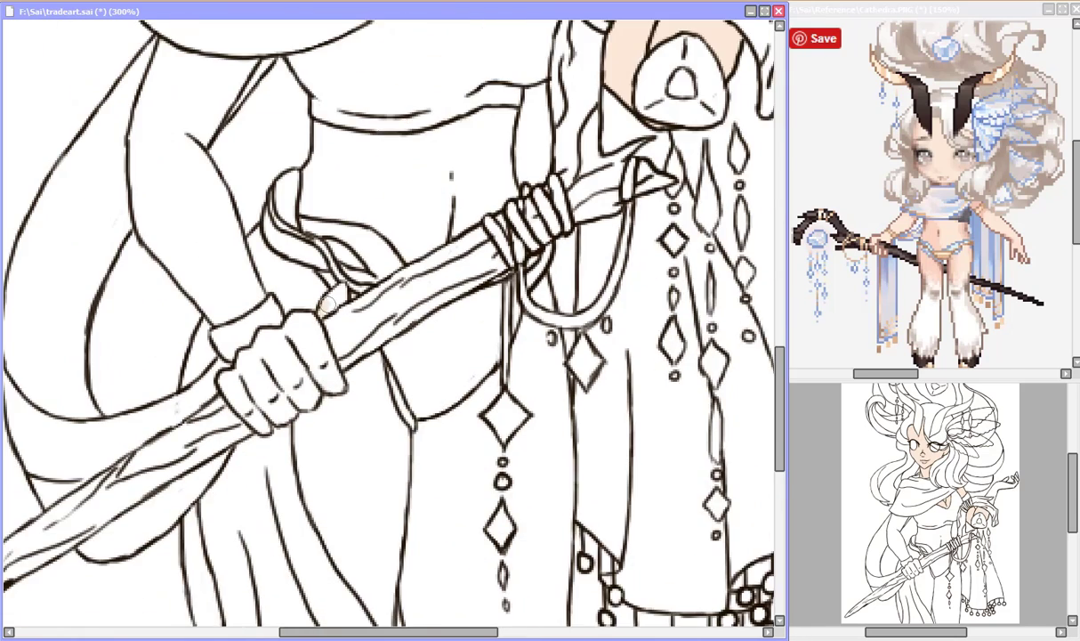
pyautogui.moveTo(325, 311); pyautogui.dragTo(341, 292)
pyautogui.moveTo(311, 345)
pyautogui.mouseDown()
pyautogui.moveTo(336, 380)
pyautogui.moveTo(314, 331)
pyautogui.moveTo(291, 321)
pyautogui.moveTo(300, 345)
pyautogui.moveTo(255, 348)
pyautogui.moveTo(293, 366)
pyautogui.moveTo(311, 390)
pyautogui.moveTo(248, 355)
pyautogui.moveTo(269, 403)
pyautogui.mouseUp()
pyautogui.moveTo(228, 372); pyautogui.dragTo(251, 405)
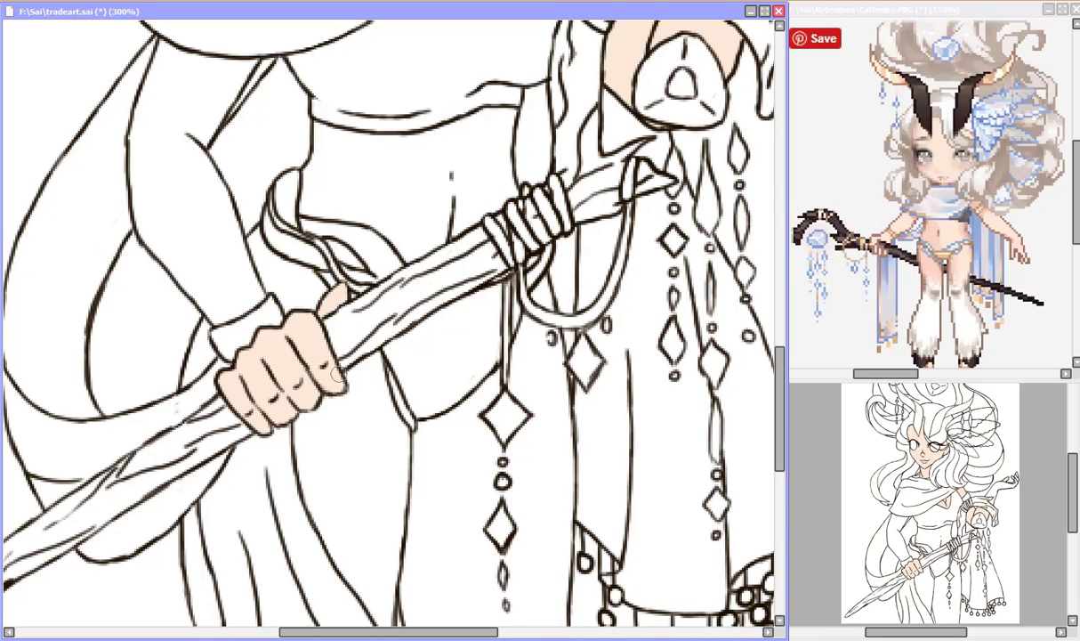
# - Paint the hip beside the wrist cuff and the bare midriff in the flat peach skin colour
pyautogui.moveTo(270, 284)
pyautogui.mouseDown()
pyautogui.moveTo(195, 358)
pyautogui.moveTo(210, 307)
pyautogui.moveTo(252, 259)
pyautogui.moveTo(251, 240)
pyautogui.moveTo(316, 294)
pyautogui.moveTo(277, 296)
pyautogui.mouseUp()
pyautogui.moveTo(779, 384); pyautogui.dragTo(779, 361)
pyautogui.scroll(2, 445, 338)
pyautogui.moveTo(418, 374)
pyautogui.mouseDown()
pyautogui.moveTo(473, 340)
pyautogui.moveTo(480, 293)
pyautogui.moveTo(467, 304)
pyautogui.mouseUp()
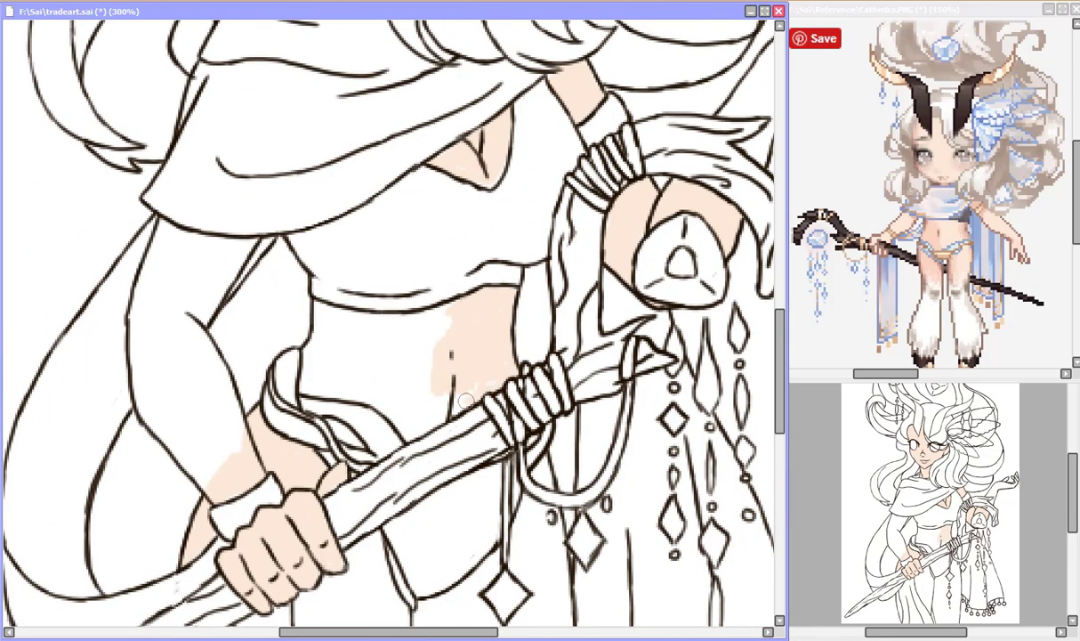
pyautogui.moveTo(466, 398)
pyautogui.mouseDown()
pyautogui.moveTo(456, 305)
pyautogui.moveTo(425, 317)
pyautogui.moveTo(318, 317)
pyautogui.moveTo(308, 351)
pyautogui.moveTo(323, 388)
pyautogui.moveTo(378, 358)
pyautogui.moveTo(431, 353)
pyautogui.moveTo(375, 328)
pyautogui.mouseUp()
pyautogui.moveTo(376, 401)
pyautogui.mouseDown()
pyautogui.moveTo(410, 433)
pyautogui.moveTo(429, 384)
pyautogui.mouseUp()
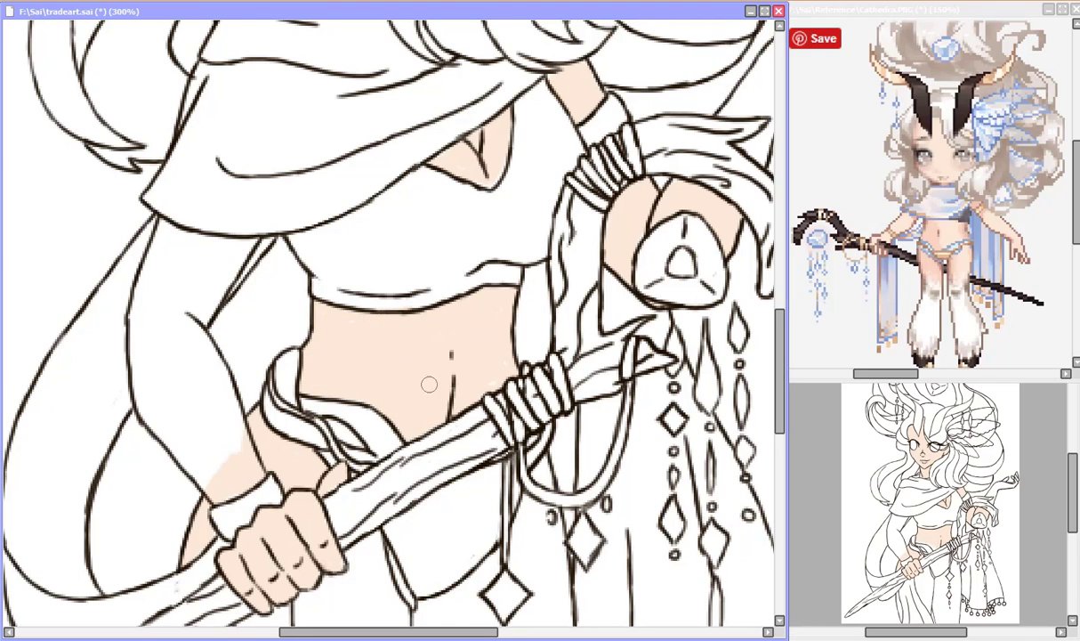
# - Fill the thigh below the gripping hand, including its outer sliver beside the drapery, with the peach skin colour
pyautogui.moveTo(779, 356); pyautogui.dragTo(779, 416)
pyautogui.moveTo(301, 335); pyautogui.dragTo(349, 467)
pyautogui.moveTo(346, 265)
pyautogui.mouseDown()
pyautogui.moveTo(424, 323)
pyautogui.moveTo(372, 257)
pyautogui.moveTo(325, 294)
pyautogui.moveTo(311, 365)
pyautogui.moveTo(371, 494)
pyautogui.moveTo(368, 339)
pyautogui.moveTo(382, 445)
pyautogui.moveTo(356, 392)
pyautogui.mouseUp()
pyautogui.moveTo(172, 394)
pyautogui.mouseDown()
pyautogui.moveTo(193, 412)
pyautogui.moveTo(206, 553)
pyautogui.mouseUp()
# - Fill the other thigh with the peach skin colour, working around the hanging diamond pendant
pyautogui.moveTo(409, 441); pyautogui.dragTo(416, 499)
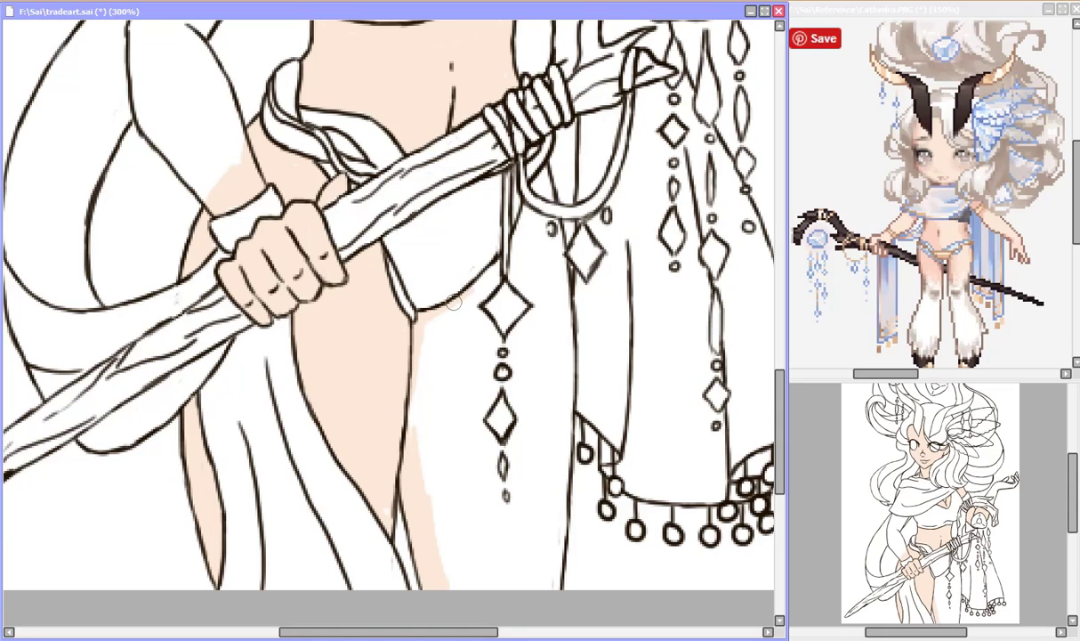
pyautogui.moveTo(525, 210); pyautogui.dragTo(513, 275)
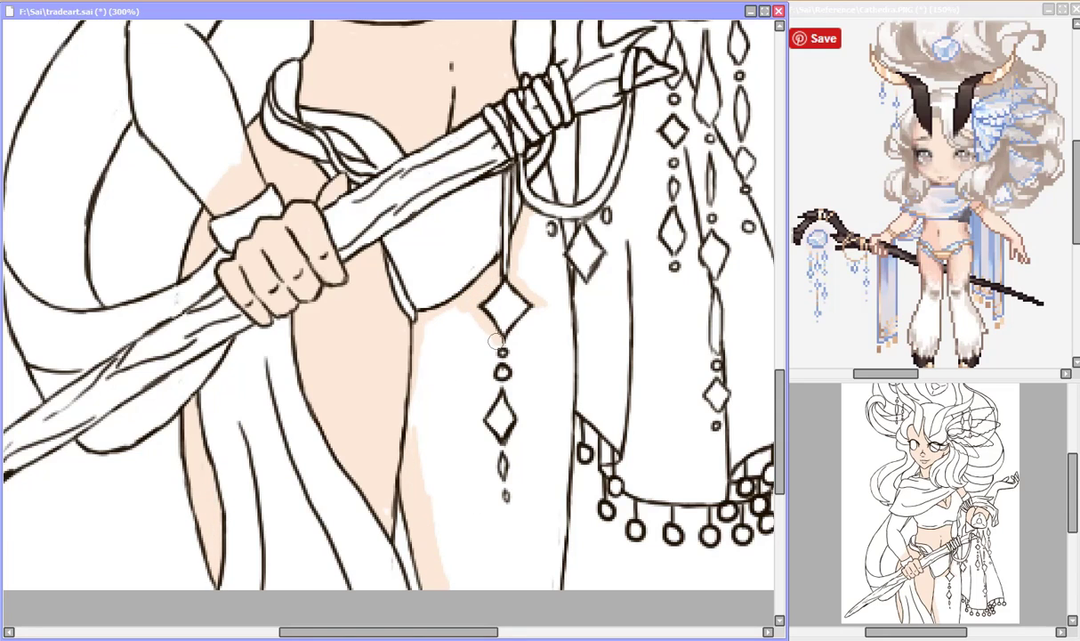
pyautogui.moveTo(552, 226)
pyautogui.mouseDown()
pyautogui.moveTo(543, 251)
pyautogui.moveTo(562, 309)
pyautogui.moveTo(534, 374)
pyautogui.moveTo(540, 385)
pyautogui.moveTo(540, 273)
pyautogui.mouseUp()
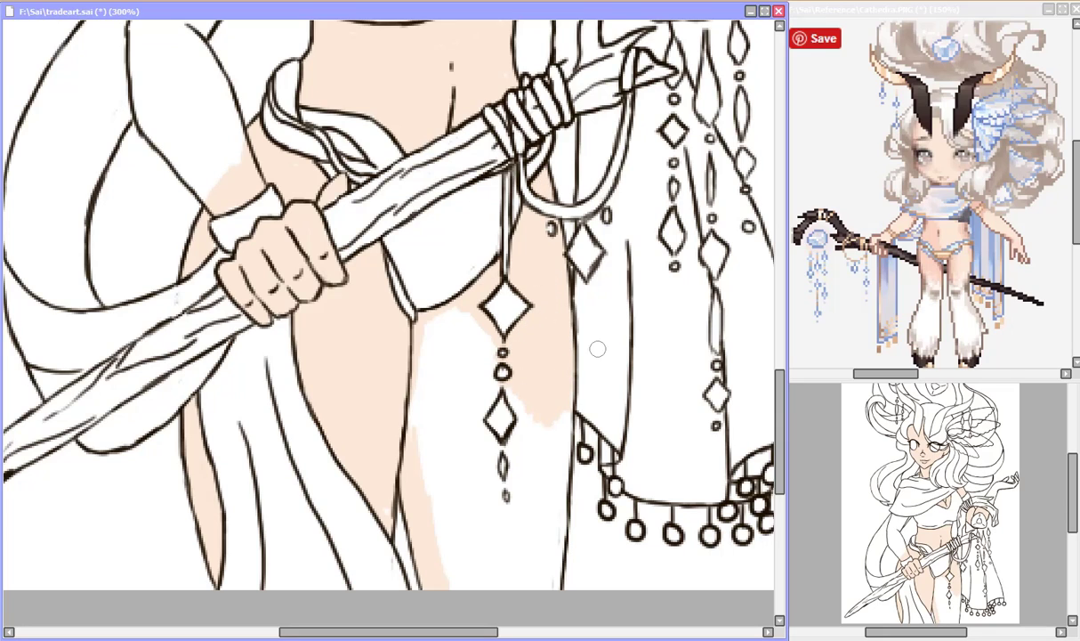
pyautogui.moveTo(516, 470)
pyautogui.mouseDown()
pyautogui.moveTo(549, 420)
pyautogui.moveTo(561, 446)
pyautogui.moveTo(557, 516)
pyautogui.moveTo(519, 542)
pyautogui.moveTo(503, 511)
pyautogui.moveTo(496, 437)
pyautogui.mouseUp()
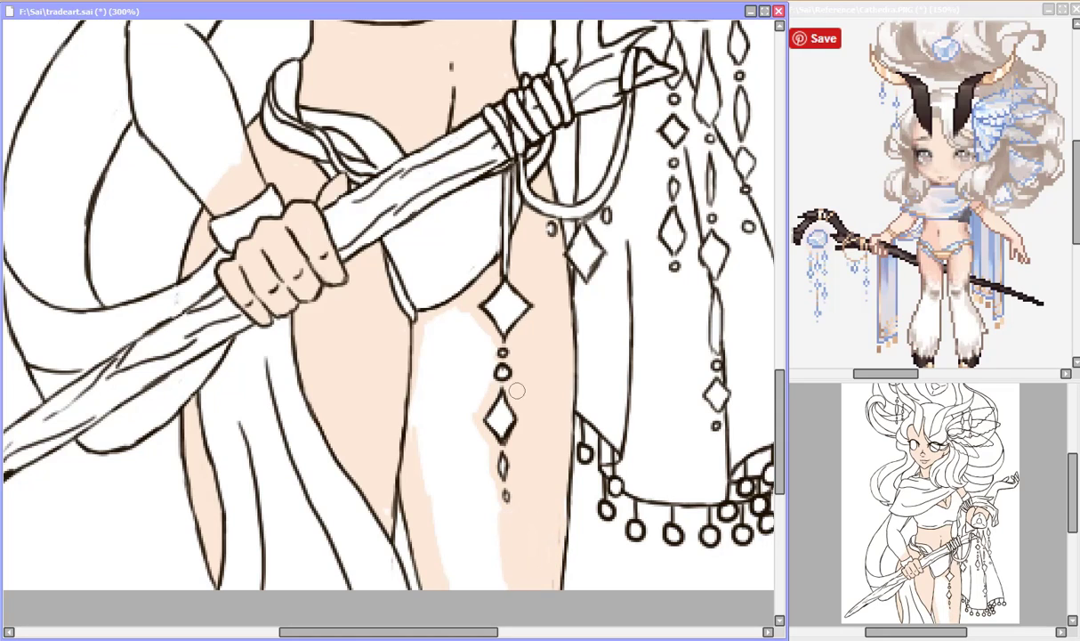
pyautogui.moveTo(517, 390)
pyautogui.mouseDown()
pyautogui.moveTo(472, 317)
pyautogui.moveTo(443, 373)
pyautogui.moveTo(416, 358)
pyautogui.moveTo(433, 382)
pyautogui.moveTo(474, 384)
pyautogui.moveTo(452, 545)
pyautogui.moveTo(472, 598)
pyautogui.moveTo(460, 464)
pyautogui.moveTo(487, 532)
pyautogui.mouseUp()
pyautogui.moveTo(481, 442); pyautogui.dragTo(489, 483)
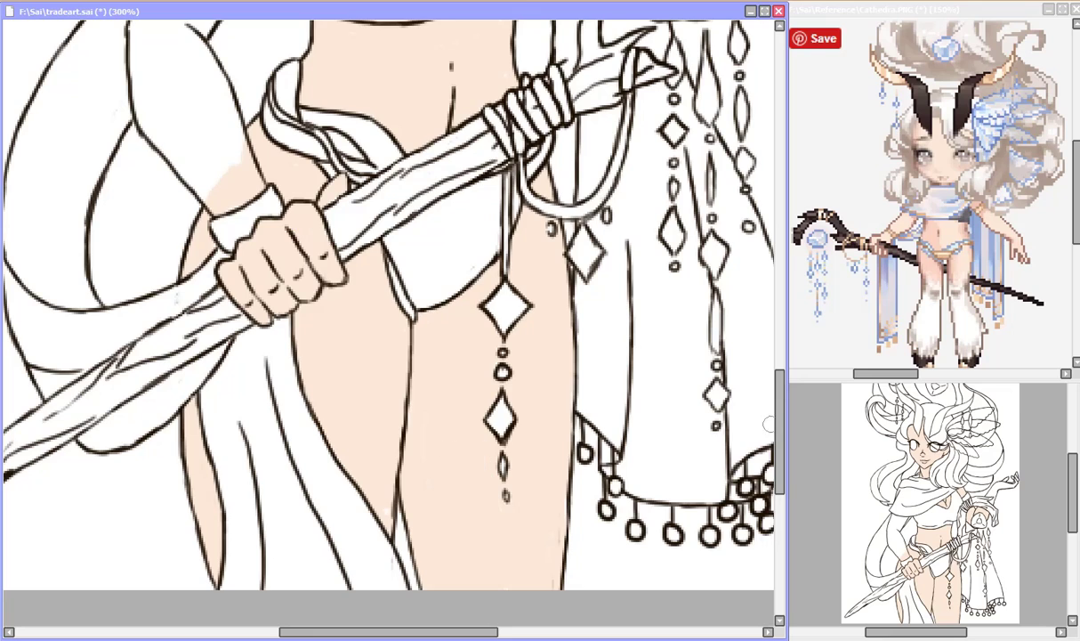
# - Paint the raised forearm and open hand, plus the arm that holds the staff, in the peach skin colour
pyautogui.moveTo(779, 423); pyautogui.dragTo(779, 313)
pyautogui.moveTo(445, 632); pyautogui.dragTo(530, 632)
pyautogui.moveTo(456, 335); pyautogui.dragTo(532, 256)
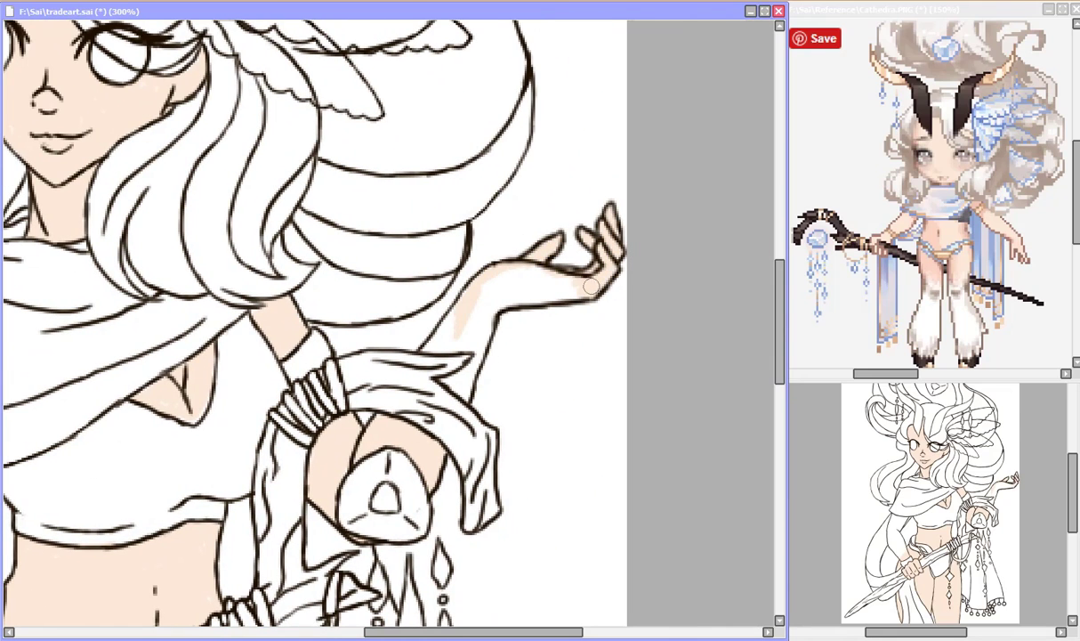
pyautogui.moveTo(591, 284)
pyautogui.mouseDown()
pyautogui.moveTo(507, 303)
pyautogui.moveTo(563, 276)
pyautogui.moveTo(467, 296)
pyautogui.mouseUp()
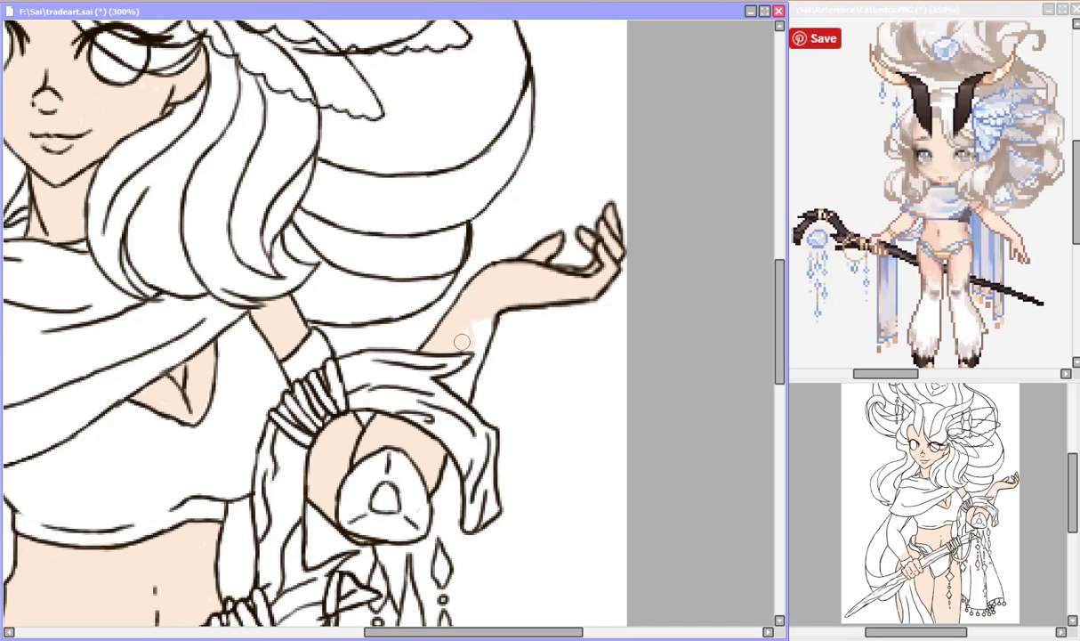
pyautogui.moveTo(462, 342); pyautogui.dragTo(485, 336)
pyautogui.moveTo(267, 534)
pyautogui.mouseDown()
pyautogui.moveTo(321, 533)
pyautogui.moveTo(774, 256)
pyautogui.mouseUp()
pyautogui.moveTo(369, 242)
pyautogui.mouseDown()
pyautogui.moveTo(359, 331)
pyautogui.moveTo(381, 231)
pyautogui.moveTo(381, 260)
pyautogui.moveTo(405, 186)
pyautogui.moveTo(426, 224)
pyautogui.moveTo(376, 265)
pyautogui.moveTo(412, 342)
pyautogui.moveTo(429, 422)
pyautogui.moveTo(339, 360)
pyautogui.mouseUp()
# - Fill the large gem in the hair and the long crystal hanging from the horn with pale grey-blue
pyautogui.scroll(5, 117, 325)
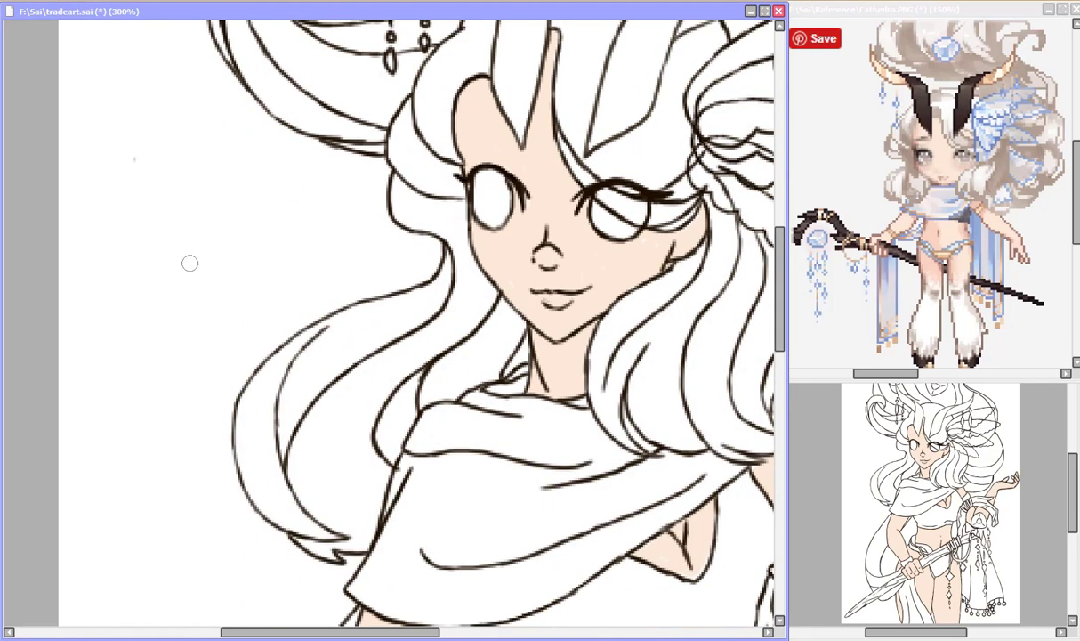
pyautogui.scroll(5, 370, 333)
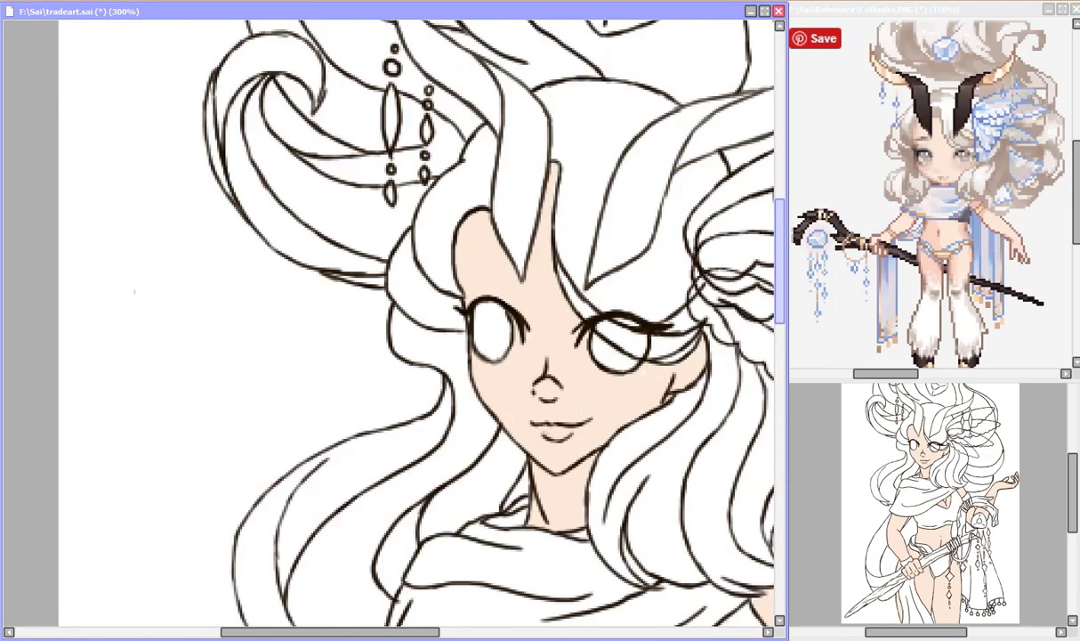
pyautogui.moveTo(647, 256)
pyautogui.mouseDown()
pyautogui.moveTo(575, 229)
pyautogui.moveTo(620, 201)
pyautogui.moveTo(650, 233)
pyautogui.moveTo(579, 283)
pyautogui.moveTo(626, 233)
pyautogui.mouseUp()
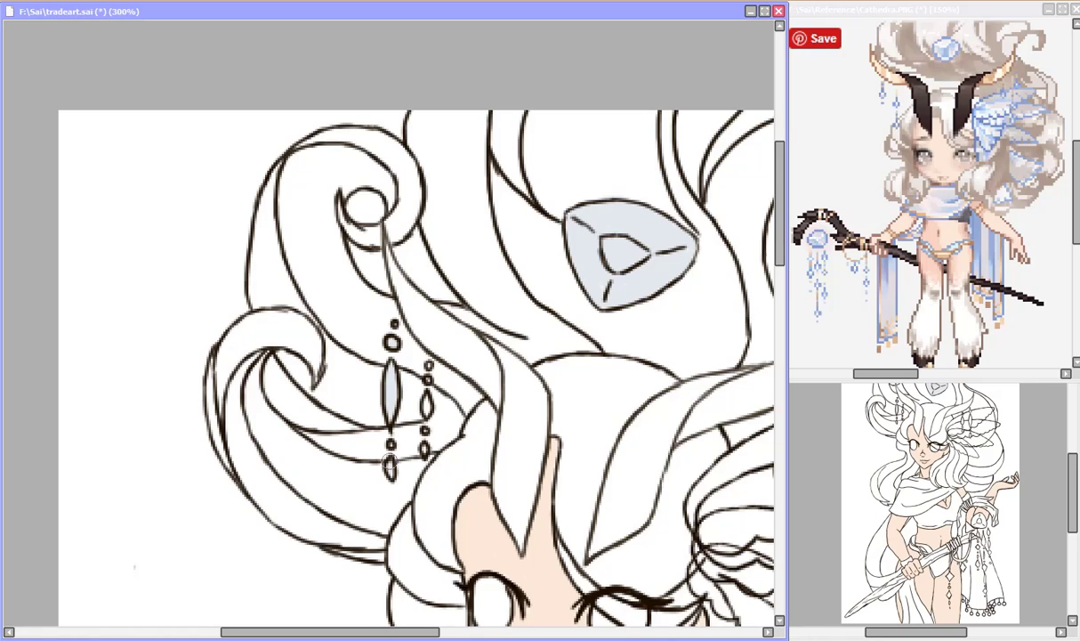
# - Fill all the feathers of the wing-shaped hair ornament with the pale grey-blue colour
pyautogui.hscroll(5, 558, 515)
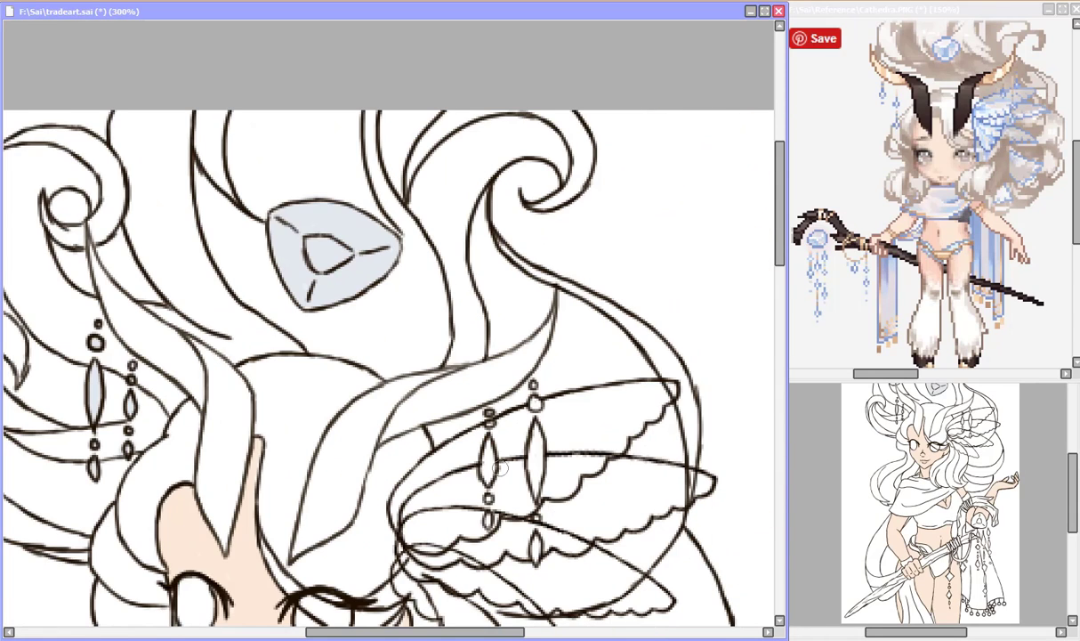
pyautogui.moveTo(501, 468)
pyautogui.mouseDown()
pyautogui.moveTo(532, 490)
pyautogui.moveTo(398, 520)
pyautogui.moveTo(407, 483)
pyautogui.moveTo(440, 454)
pyautogui.mouseUp()
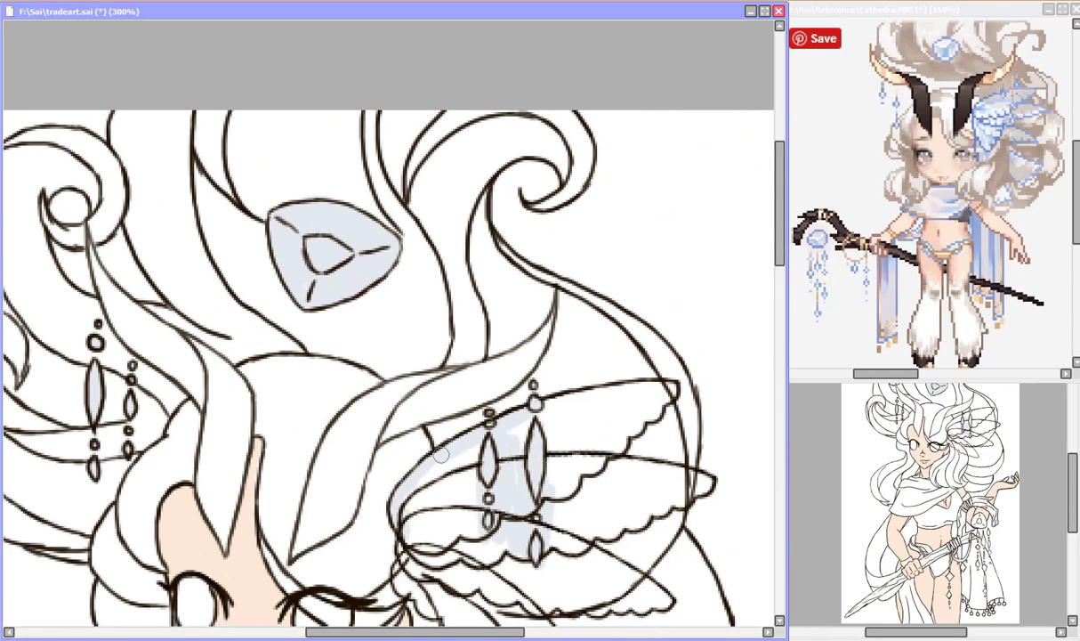
pyautogui.moveTo(541, 411); pyautogui.dragTo(663, 398)
pyautogui.moveTo(779, 203); pyautogui.dragTo(779, 232)
pyautogui.moveTo(402, 417)
pyautogui.mouseDown()
pyautogui.moveTo(415, 458)
pyautogui.moveTo(427, 460)
pyautogui.moveTo(445, 392)
pyautogui.moveTo(409, 325)
pyautogui.moveTo(507, 422)
pyautogui.mouseUp()
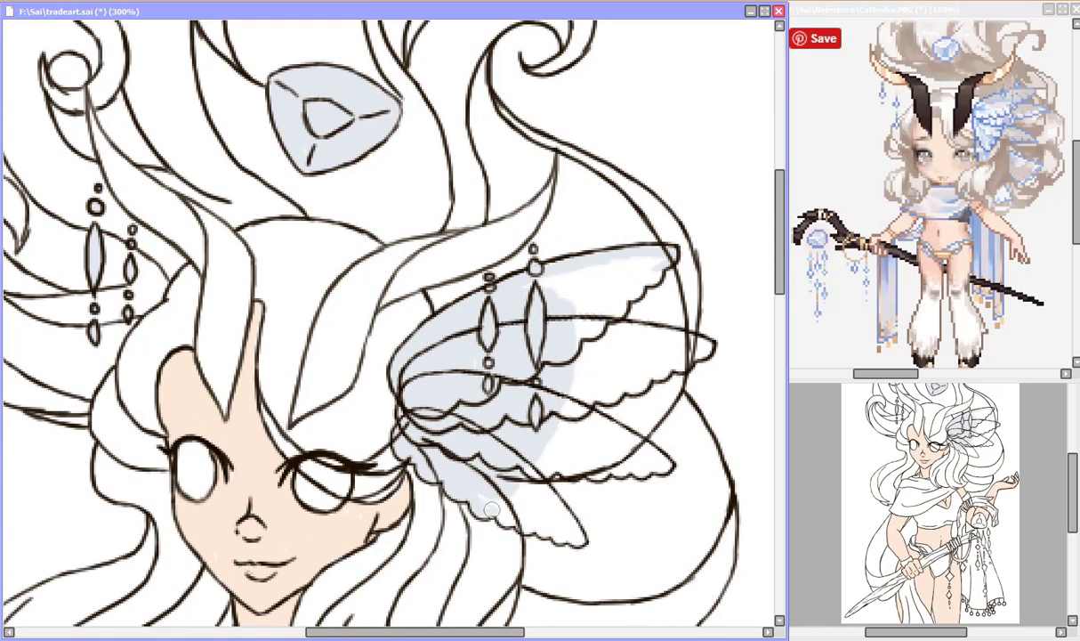
pyautogui.moveTo(558, 537)
pyautogui.mouseDown()
pyautogui.moveTo(554, 499)
pyautogui.moveTo(482, 486)
pyautogui.moveTo(531, 468)
pyautogui.moveTo(642, 469)
pyautogui.moveTo(655, 459)
pyautogui.moveTo(555, 436)
pyautogui.moveTo(607, 438)
pyautogui.moveTo(596, 389)
pyautogui.moveTo(652, 373)
pyautogui.mouseUp()
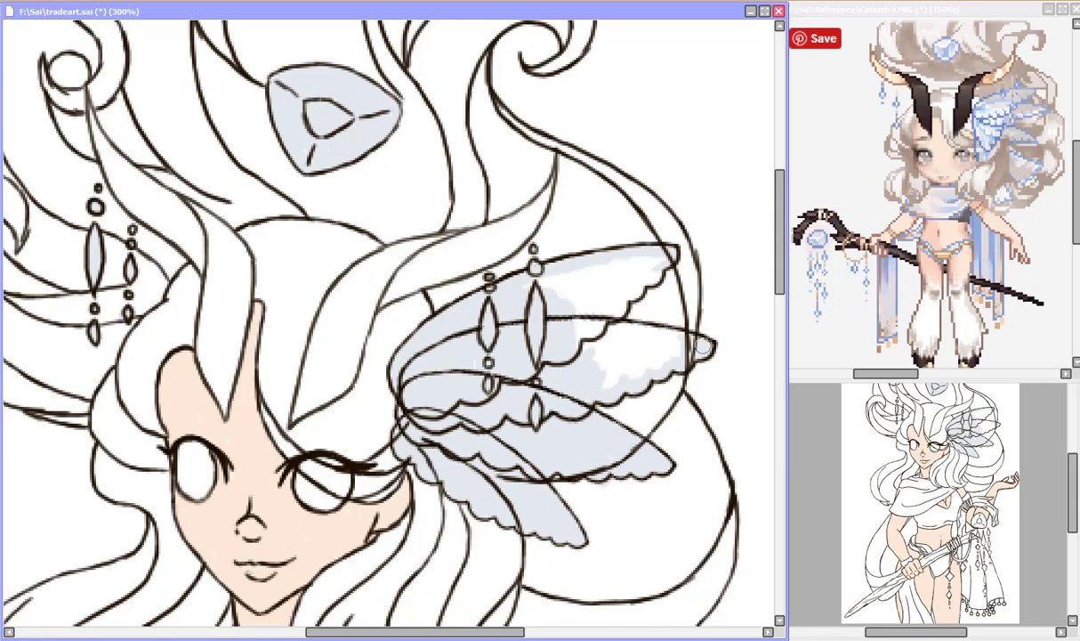
pyautogui.moveTo(702, 346)
pyautogui.mouseDown()
pyautogui.moveTo(599, 324)
pyautogui.moveTo(652, 361)
pyautogui.mouseUp()
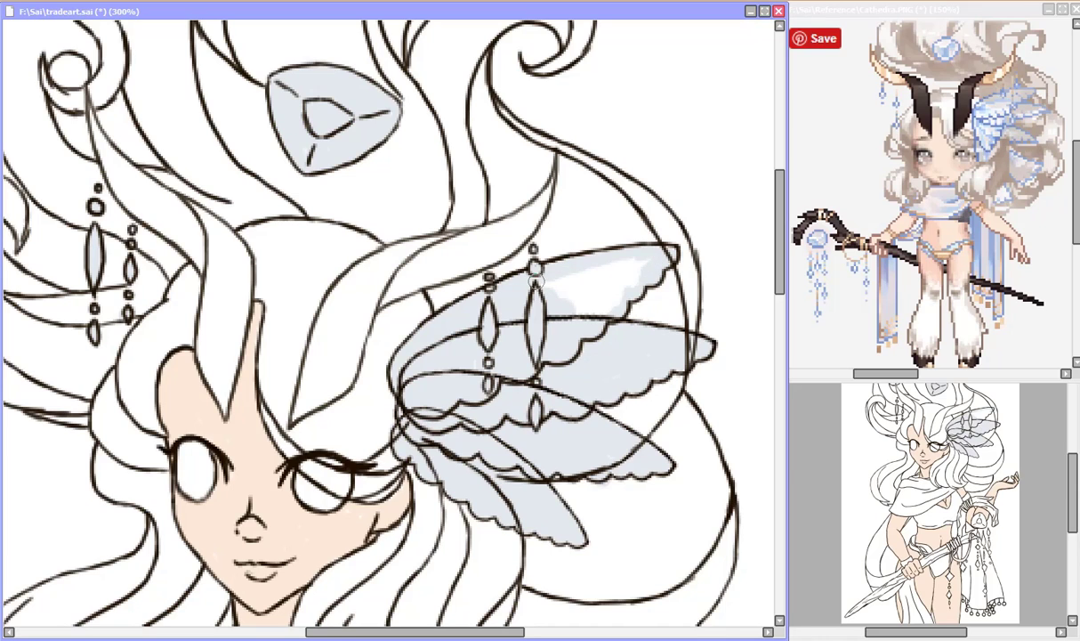
pyautogui.moveTo(537, 280); pyautogui.dragTo(598, 263)
# - Paint the staff's gem and the dangling diamond-shaped crystals below it in pale grey-blue
pyautogui.scroll(-8, 551, 281)
pyautogui.moveTo(574, 307)
pyautogui.mouseDown()
pyautogui.moveTo(562, 282)
pyautogui.moveTo(612, 293)
pyautogui.moveTo(546, 327)
pyautogui.moveTo(588, 326)
pyautogui.mouseUp()
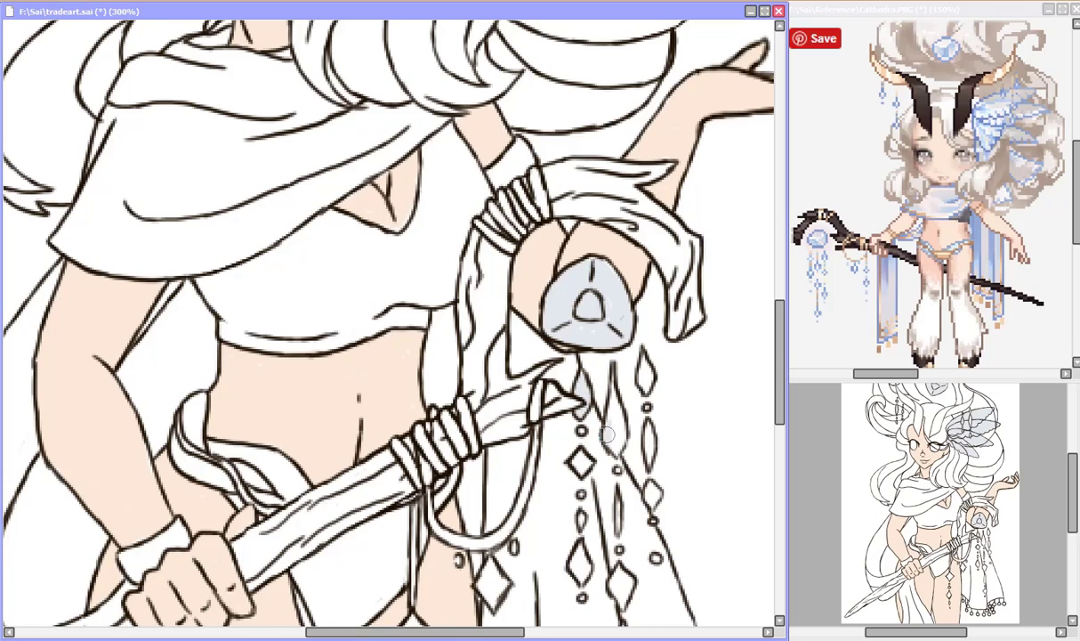
pyautogui.moveTo(609, 434)
pyautogui.mouseDown()
pyautogui.moveTo(611, 373)
pyautogui.moveTo(647, 383)
pyautogui.mouseUp()
pyautogui.scroll(-3, 583, 291)
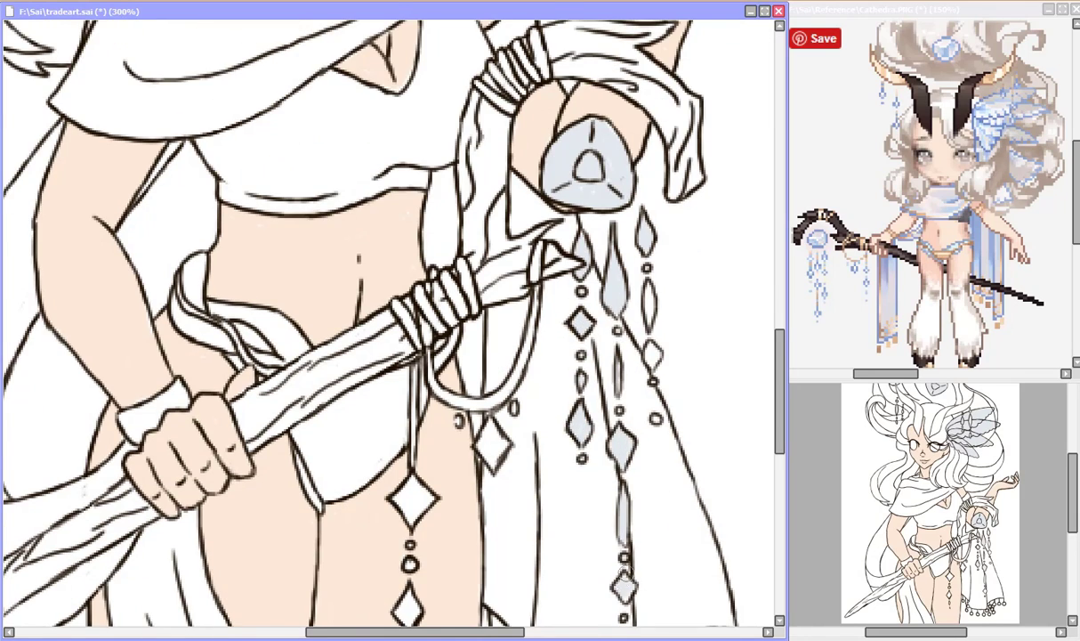
pyautogui.scroll(-3, 652, 353)
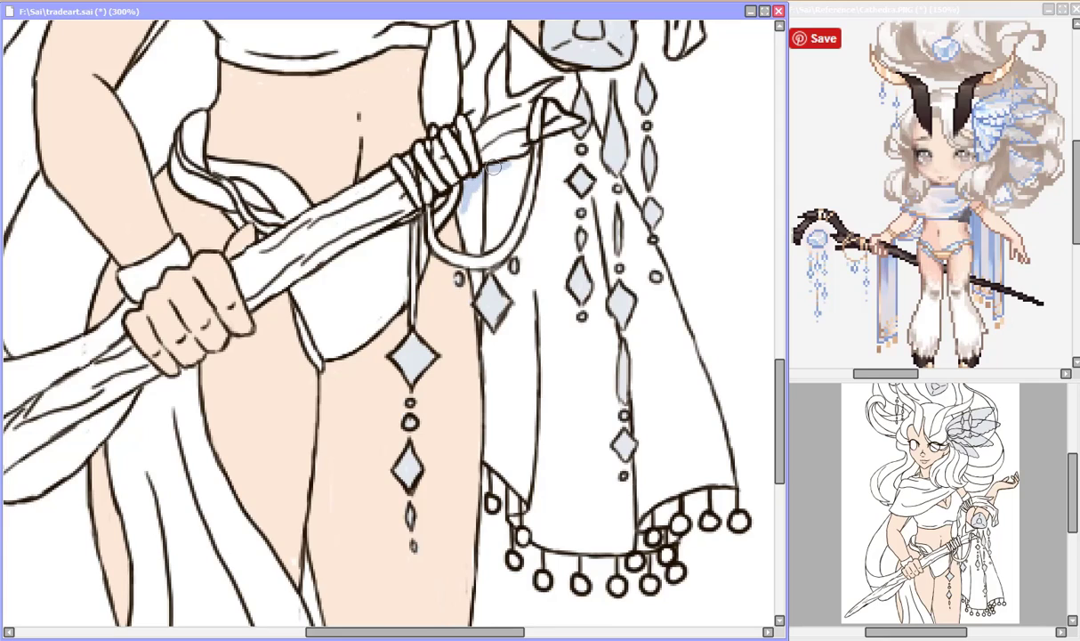
# - Fill the outer panel of the hanging cloth and the part inside the staff's loop with light blue
pyautogui.moveTo(495, 165)
pyautogui.mouseDown()
pyautogui.moveTo(524, 165)
pyautogui.moveTo(504, 229)
pyautogui.moveTo(469, 233)
pyautogui.moveTo(487, 178)
pyautogui.moveTo(462, 212)
pyautogui.moveTo(499, 195)
pyautogui.mouseUp()
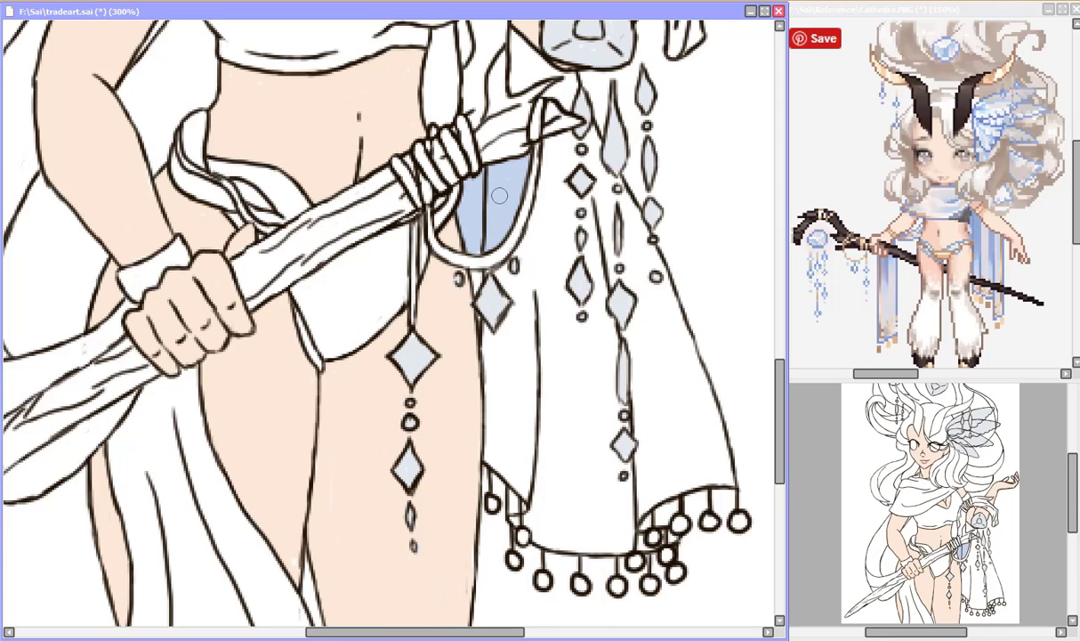
pyautogui.moveTo(619, 189); pyautogui.dragTo(571, 146)
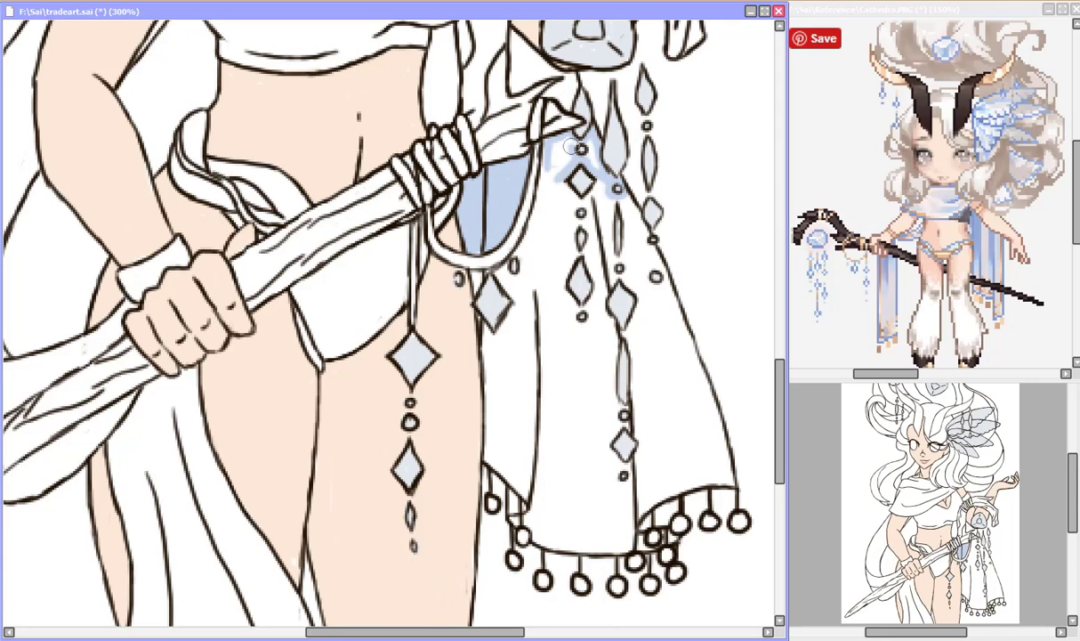
pyautogui.moveTo(617, 256); pyautogui.dragTo(617, 198)
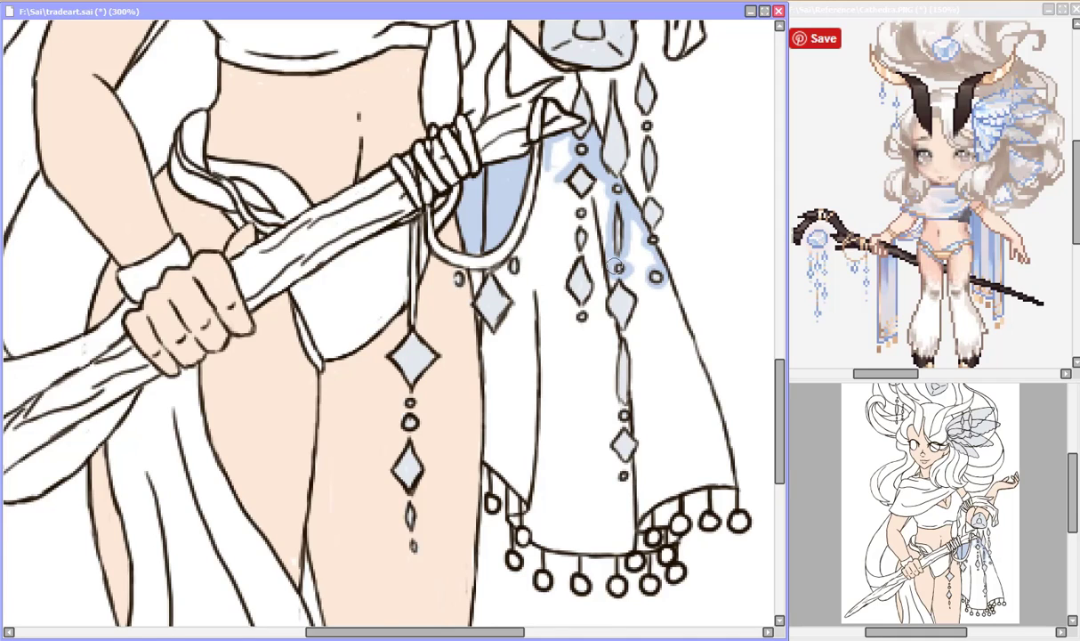
pyautogui.moveTo(615, 266); pyautogui.dragTo(626, 482)
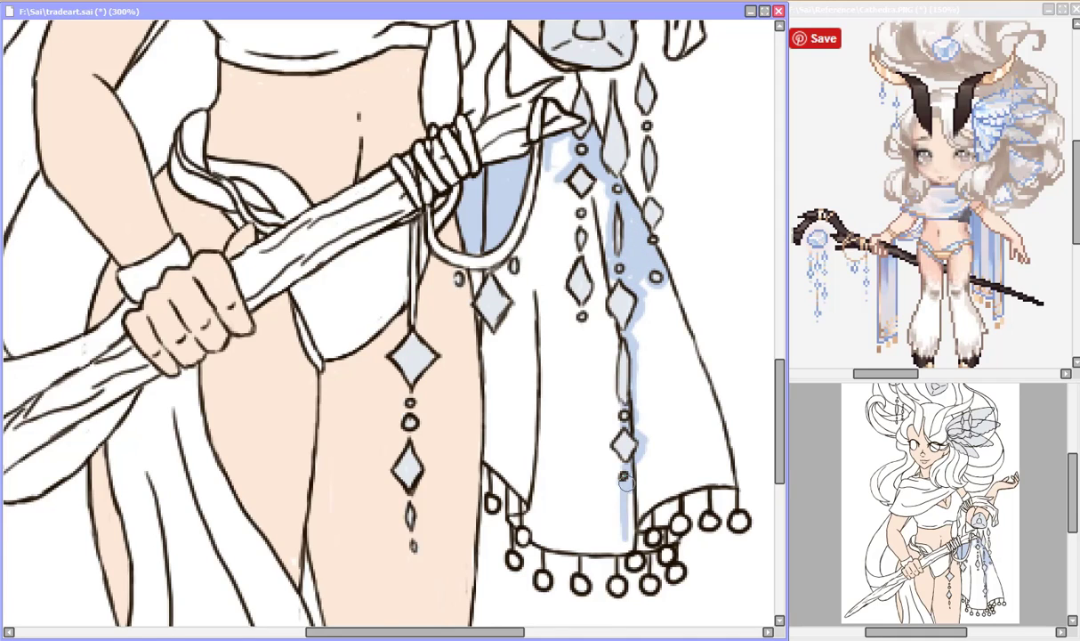
pyautogui.moveTo(637, 527)
pyautogui.mouseDown()
pyautogui.moveTo(614, 463)
pyautogui.moveTo(623, 320)
pyautogui.moveTo(613, 262)
pyautogui.moveTo(630, 219)
pyautogui.moveTo(684, 407)
pyautogui.moveTo(658, 458)
pyautogui.moveTo(676, 444)
pyautogui.moveTo(652, 383)
pyautogui.moveTo(682, 457)
pyautogui.moveTo(623, 339)
pyautogui.moveTo(601, 184)
pyautogui.mouseUp()
# - Fill the remaining panels of the hanging cloth and its piece just below the staff's gem with light blue
pyautogui.moveTo(583, 251)
pyautogui.mouseDown()
pyautogui.moveTo(563, 290)
pyautogui.moveTo(599, 306)
pyautogui.mouseUp()
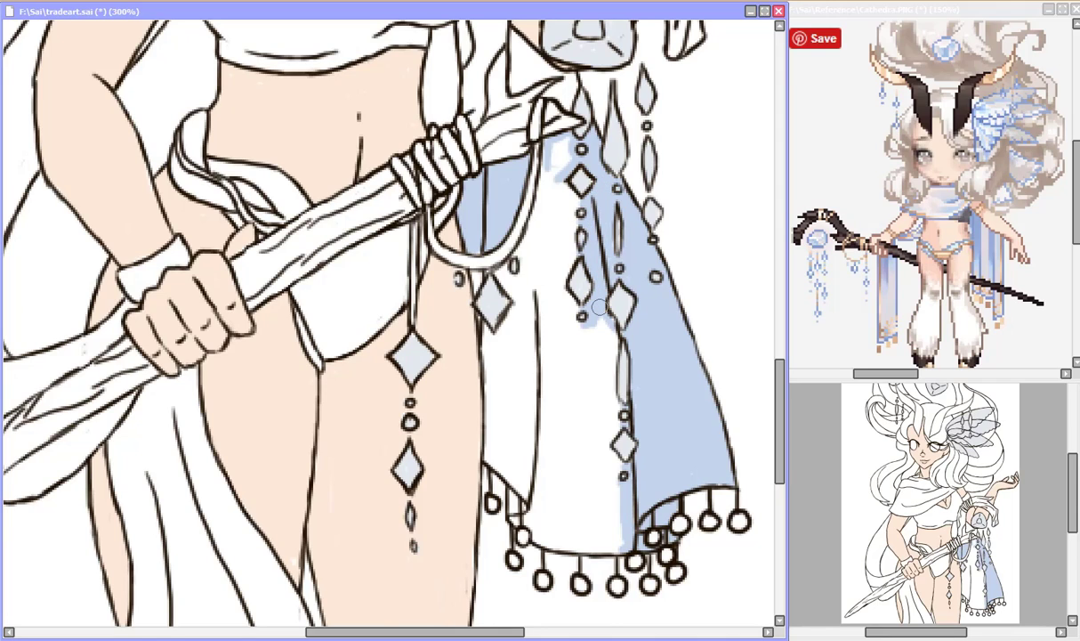
pyautogui.moveTo(554, 163); pyautogui.dragTo(544, 187)
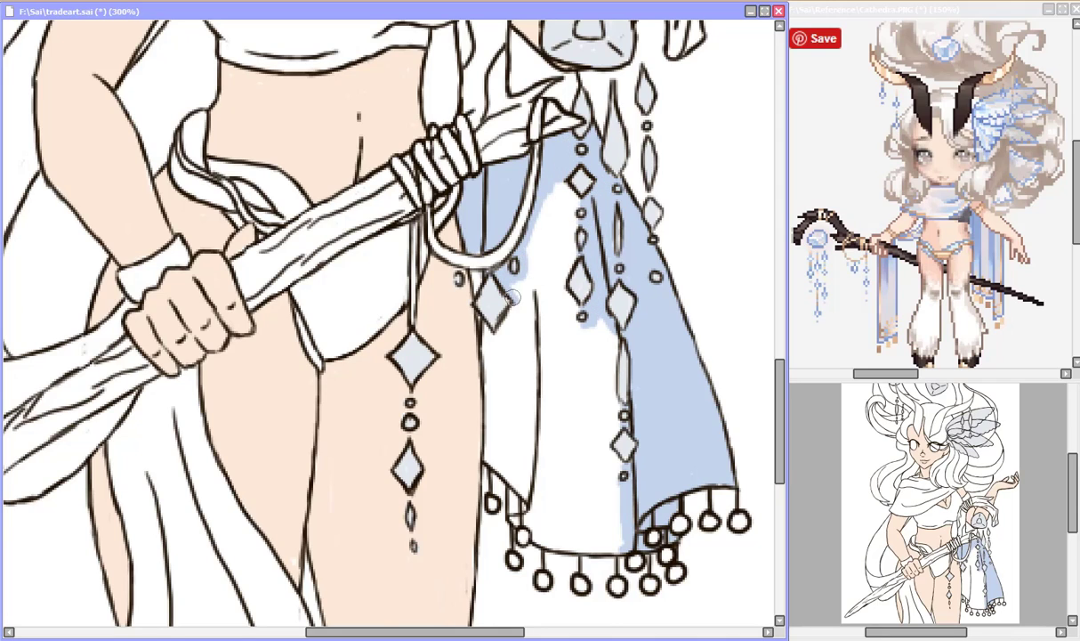
pyautogui.moveTo(478, 276)
pyautogui.mouseDown()
pyautogui.moveTo(578, 202)
pyautogui.moveTo(490, 294)
pyautogui.moveTo(467, 360)
pyautogui.moveTo(571, 313)
pyautogui.moveTo(613, 385)
pyautogui.moveTo(622, 468)
pyautogui.mouseUp()
pyautogui.moveTo(486, 420)
pyautogui.mouseDown()
pyautogui.moveTo(494, 485)
pyautogui.moveTo(499, 418)
pyautogui.moveTo(521, 514)
pyautogui.moveTo(617, 544)
pyautogui.moveTo(534, 444)
pyautogui.moveTo(595, 528)
pyautogui.moveTo(598, 357)
pyautogui.moveTo(554, 425)
pyautogui.moveTo(557, 330)
pyautogui.mouseUp()
pyautogui.scroll(5, 512, 426)
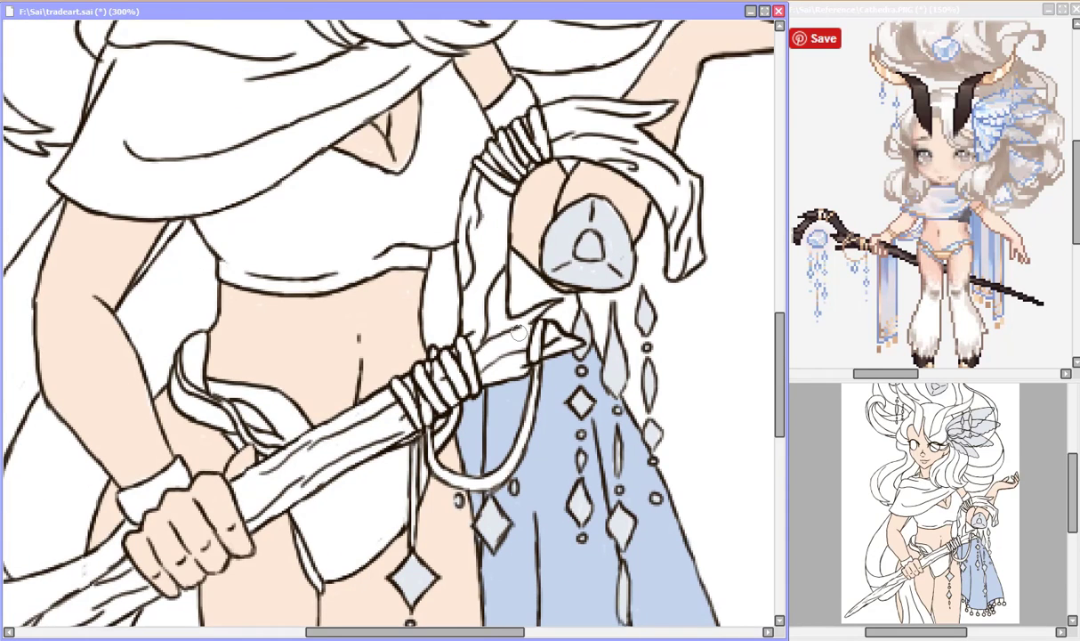
pyautogui.moveTo(508, 251); pyautogui.dragTo(552, 314)
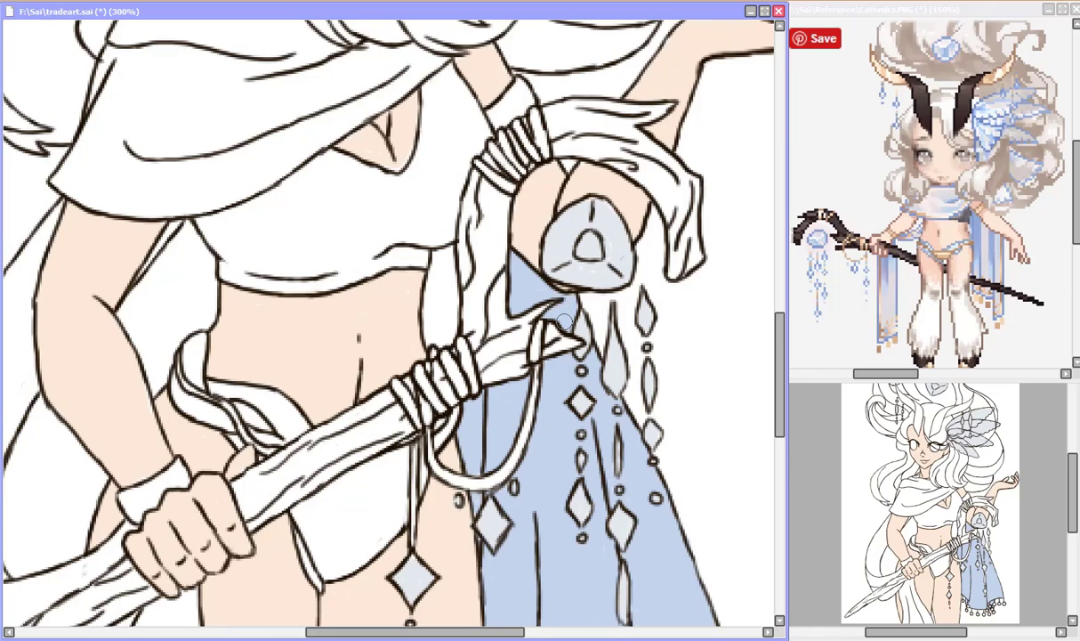
# - Fill the whole shoulder shawl, from the neck folds to the lower hem, with light blue
pyautogui.scroll(4, 565, 322)
pyautogui.moveTo(89, 284)
pyautogui.mouseDown()
pyautogui.moveTo(115, 191)
pyautogui.moveTo(212, 164)
pyautogui.moveTo(239, 195)
pyautogui.moveTo(324, 233)
pyautogui.mouseUp()
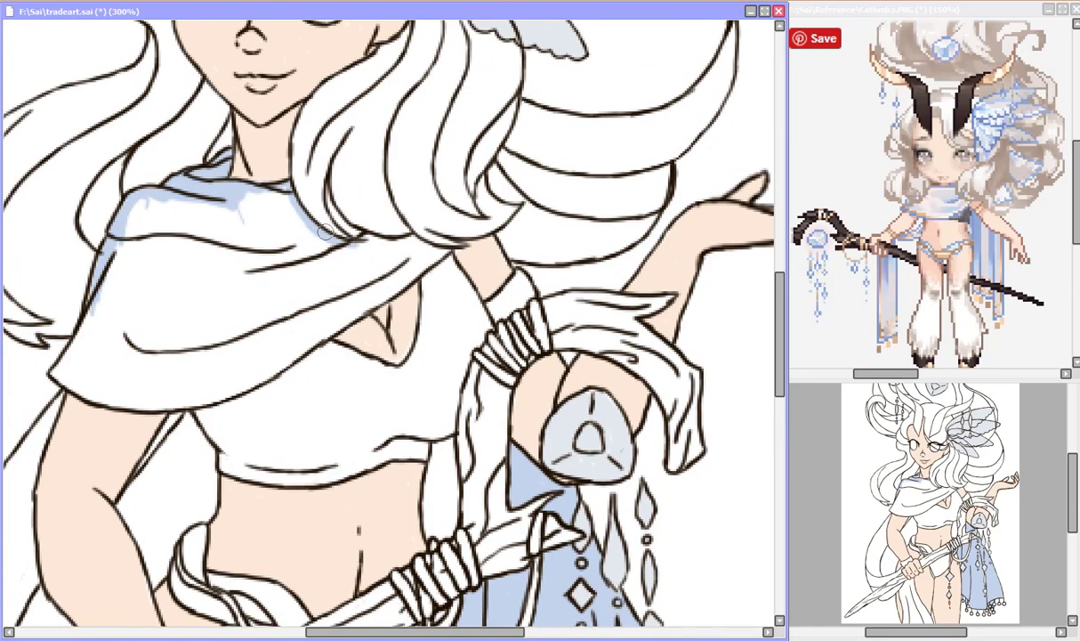
pyautogui.moveTo(440, 252); pyautogui.dragTo(275, 343)
pyautogui.moveTo(407, 237)
pyautogui.mouseDown()
pyautogui.moveTo(367, 243)
pyautogui.moveTo(378, 266)
pyautogui.moveTo(218, 209)
pyautogui.moveTo(134, 222)
pyautogui.moveTo(194, 212)
pyautogui.moveTo(286, 258)
pyautogui.moveTo(306, 283)
pyautogui.mouseUp()
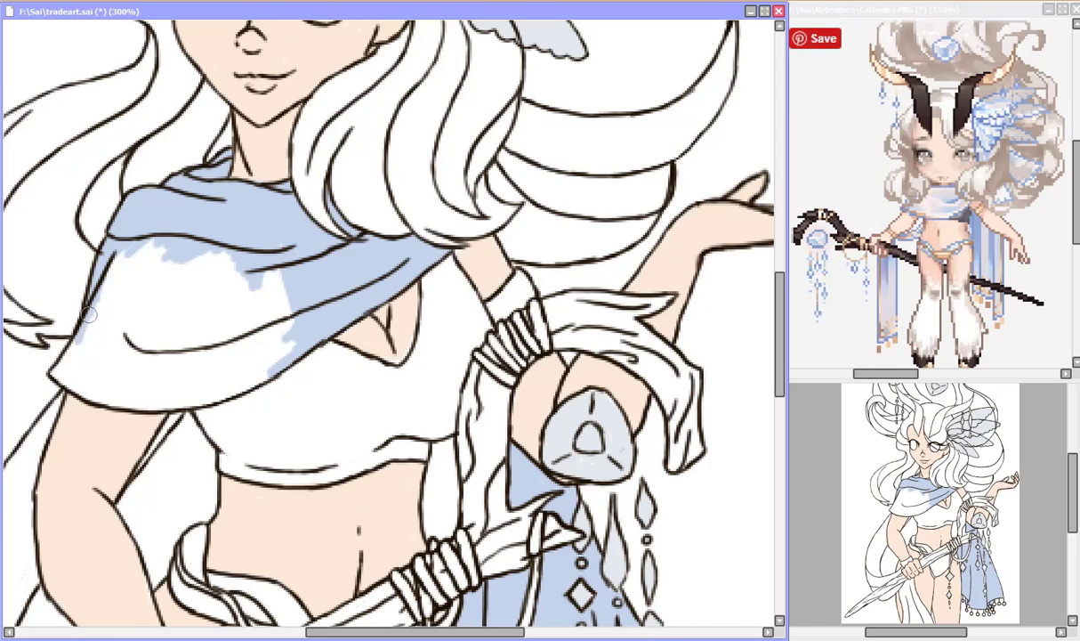
pyautogui.moveTo(89, 314)
pyautogui.mouseDown()
pyautogui.moveTo(160, 385)
pyautogui.moveTo(249, 360)
pyautogui.moveTo(111, 294)
pyautogui.moveTo(97, 346)
pyautogui.moveTo(134, 321)
pyautogui.moveTo(193, 386)
pyautogui.moveTo(188, 395)
pyautogui.moveTo(285, 281)
pyautogui.moveTo(210, 261)
pyautogui.moveTo(163, 271)
pyautogui.moveTo(151, 329)
pyautogui.mouseUp()
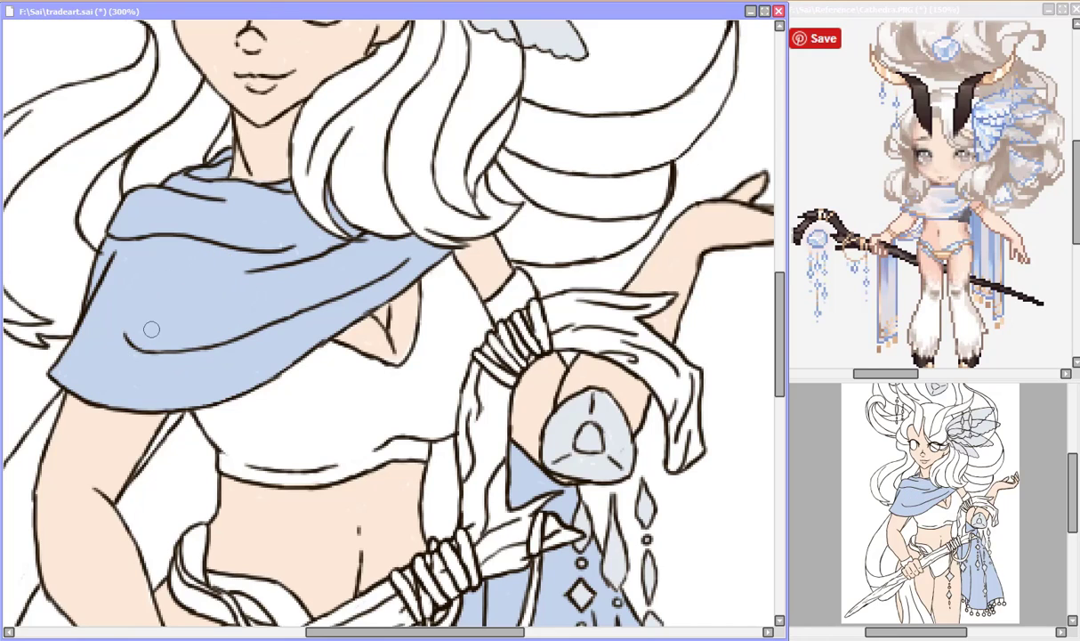
# - Fill the knotted cloth around the hips and its trim along the thigh with light blue
pyautogui.moveTo(474, 404); pyautogui.dragTo(708, 28)
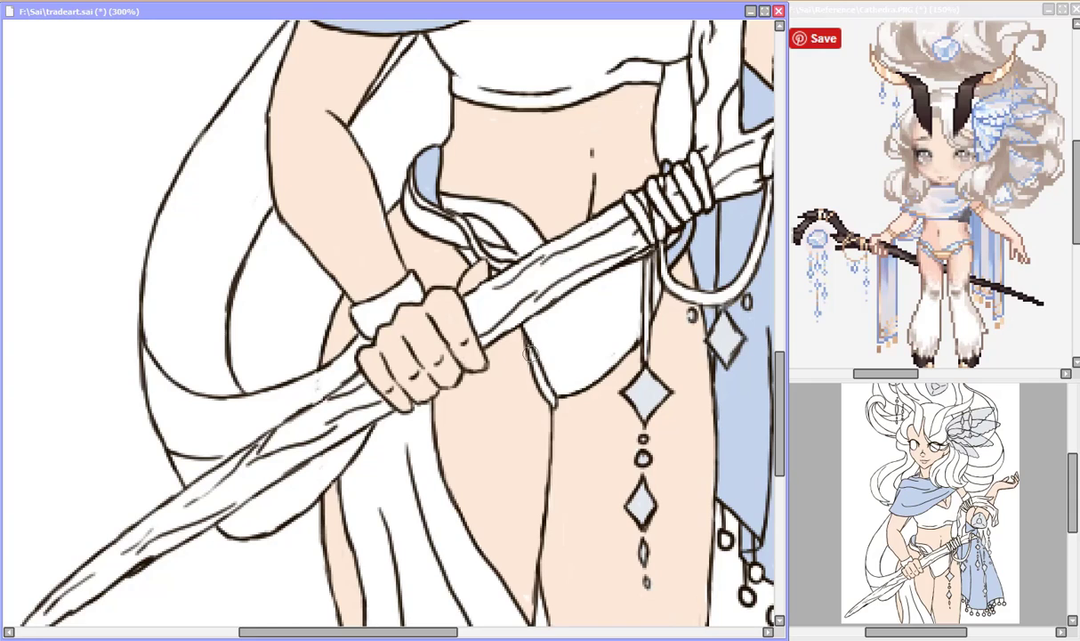
pyautogui.moveTo(452, 202); pyautogui.dragTo(512, 245)
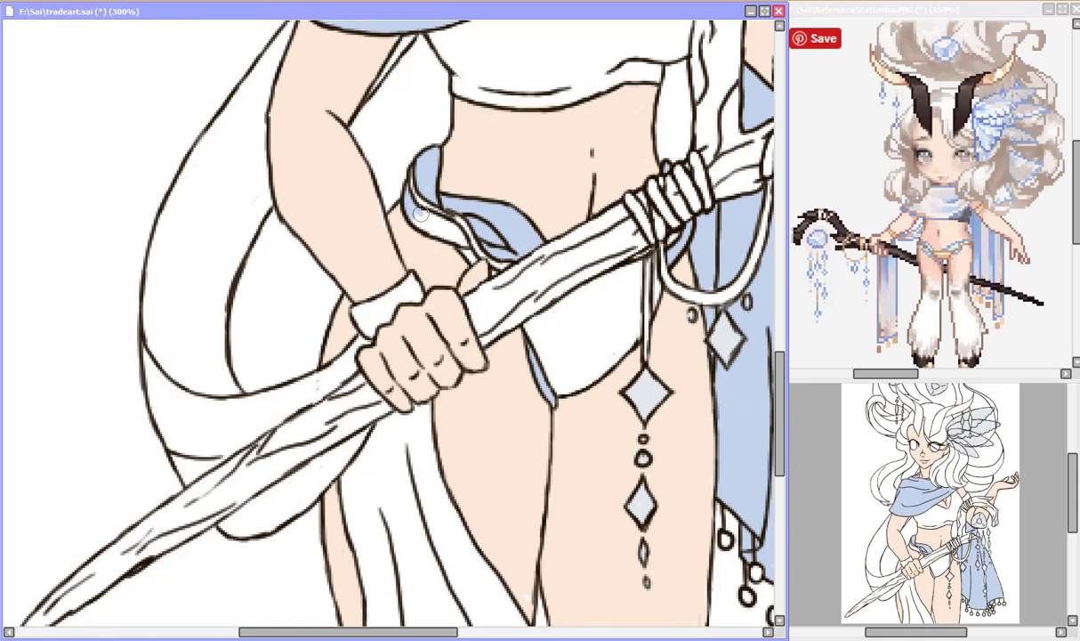
pyautogui.moveTo(420, 214); pyautogui.dragTo(449, 242)
# - Fill the flowing cape behind the staff-holding arm, down to the edge of the staff, with light blue
pyautogui.moveTo(259, 85); pyautogui.dragTo(251, 228)
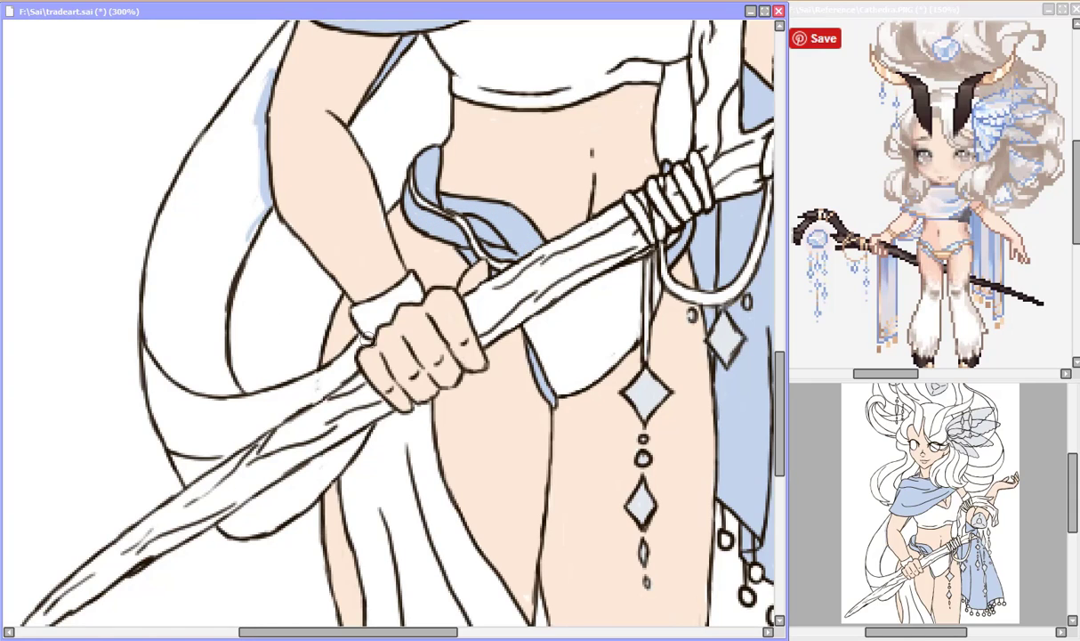
pyautogui.moveTo(330, 365)
pyautogui.mouseDown()
pyautogui.moveTo(214, 360)
pyautogui.moveTo(223, 213)
pyautogui.mouseUp()
pyautogui.moveTo(267, 29)
pyautogui.mouseDown()
pyautogui.moveTo(254, 71)
pyautogui.moveTo(192, 138)
pyautogui.moveTo(154, 252)
pyautogui.moveTo(173, 365)
pyautogui.moveTo(218, 375)
pyautogui.moveTo(159, 245)
pyautogui.moveTo(263, 77)
pyautogui.moveTo(250, 203)
pyautogui.mouseUp()
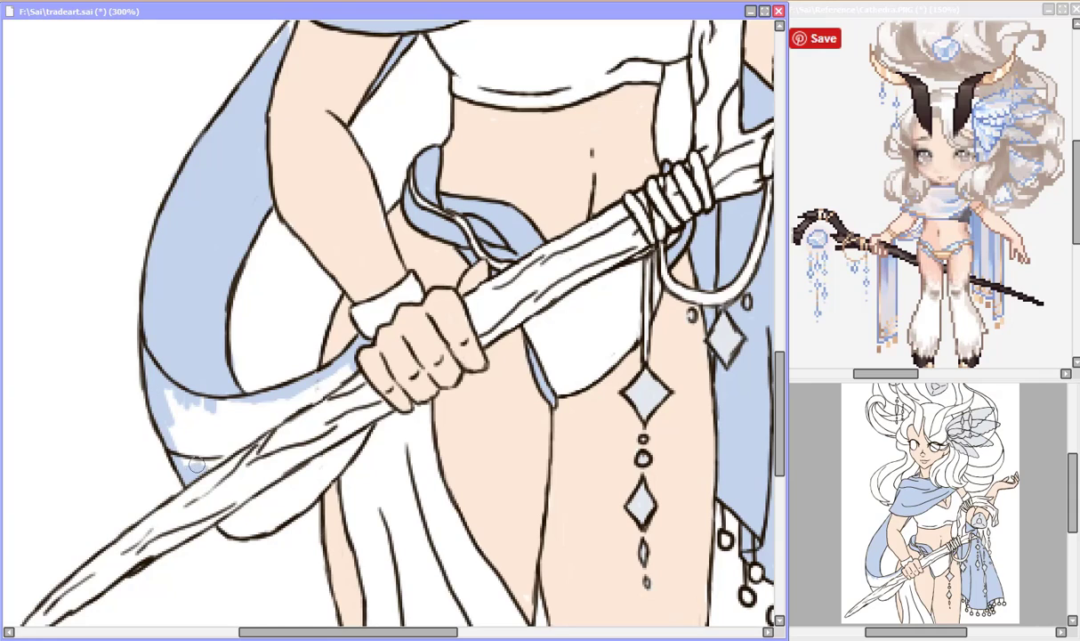
pyautogui.moveTo(197, 463)
pyautogui.mouseDown()
pyautogui.moveTo(298, 372)
pyautogui.moveTo(186, 384)
pyautogui.moveTo(256, 416)
pyautogui.mouseUp()
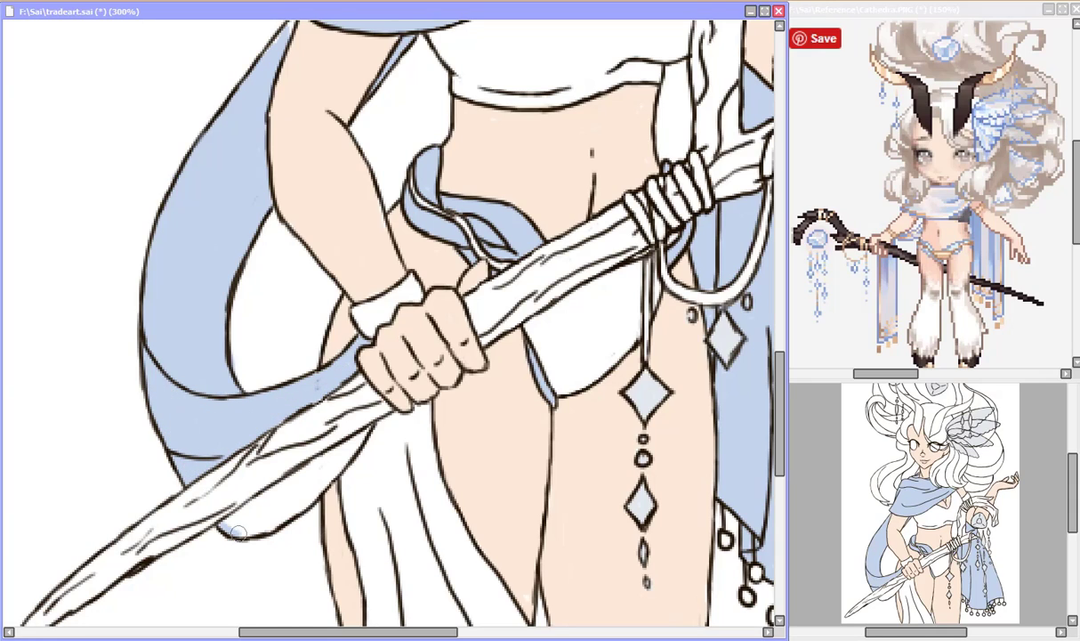
# - Fill the cape's fold below the staff and the long drape hanging beside the thigh with light blue
pyautogui.moveTo(238, 532)
pyautogui.mouseDown()
pyautogui.moveTo(347, 408)
pyautogui.moveTo(233, 507)
pyautogui.moveTo(378, 431)
pyautogui.moveTo(365, 463)
pyautogui.moveTo(327, 486)
pyautogui.mouseUp()
pyautogui.moveTo(434, 442); pyautogui.dragTo(454, 545)
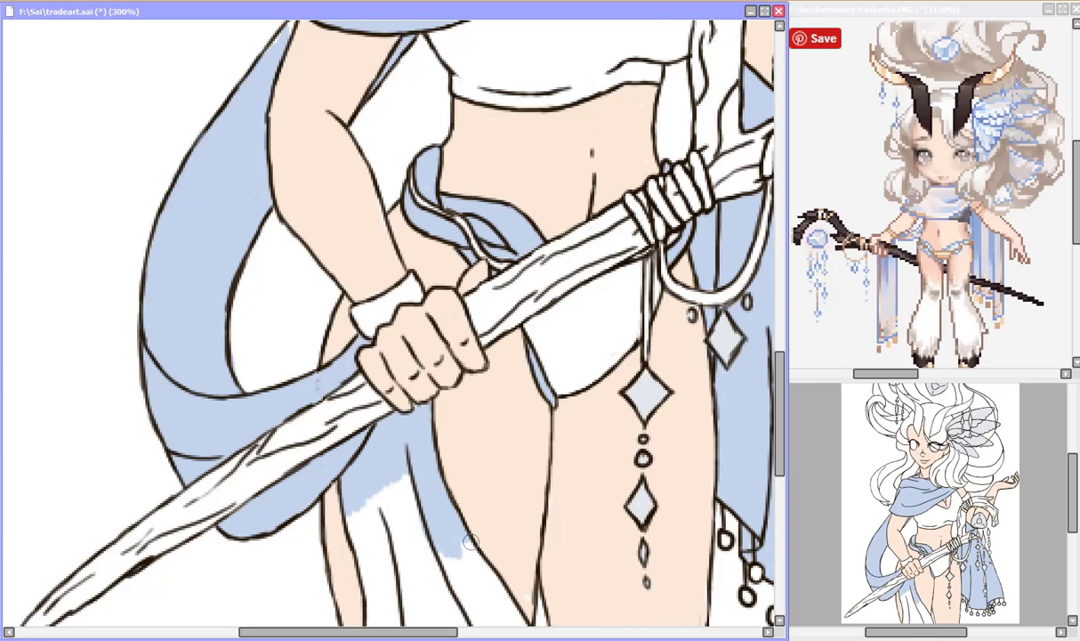
pyautogui.scroll(-3, 409, 401)
pyautogui.moveTo(354, 294)
pyautogui.mouseDown()
pyautogui.moveTo(386, 487)
pyautogui.moveTo(445, 356)
pyautogui.moveTo(498, 427)
pyautogui.moveTo(460, 468)
pyautogui.moveTo(433, 467)
pyautogui.mouseUp()
pyautogui.scroll(5, 433, 467)
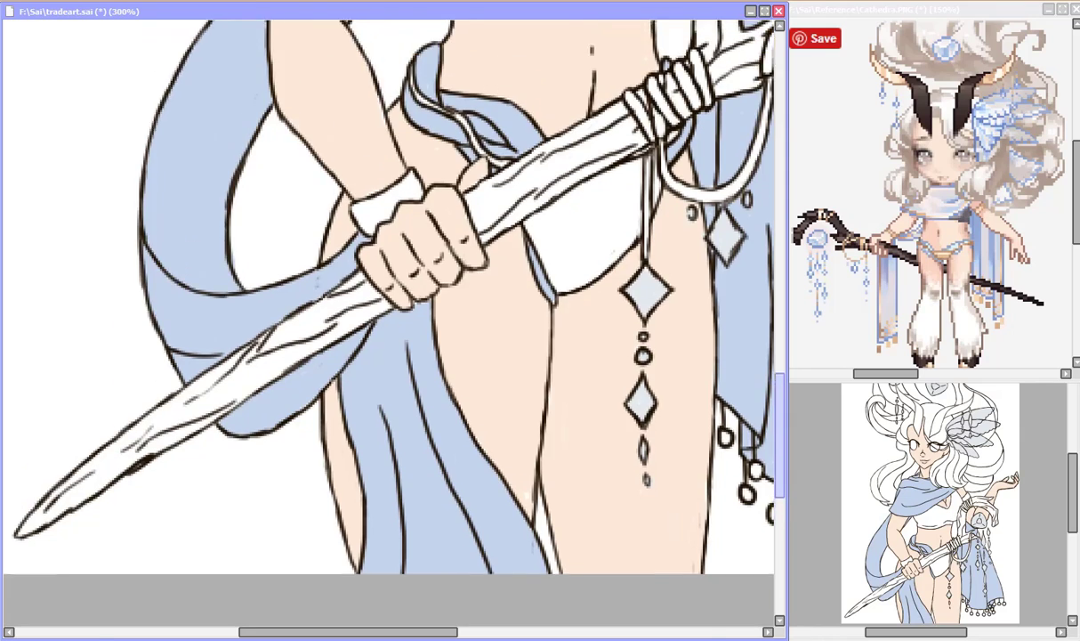
pyautogui.moveTo(543, 322)
pyautogui.mouseDown()
pyautogui.moveTo(561, 330)
pyautogui.moveTo(563, 321)
pyautogui.moveTo(564, 335)
pyautogui.moveTo(579, 311)
pyautogui.moveTo(532, 357)
pyautogui.mouseUp()
# - Undo the last brush strokes and fill the crop top with dark brown
pyautogui.hotkey('ctrl', 'z')
pyautogui.hotkey('ctrl', 'z')
pyautogui.hotkey('ctrl', 'z')
pyautogui.hotkey('ctrl', 'z')
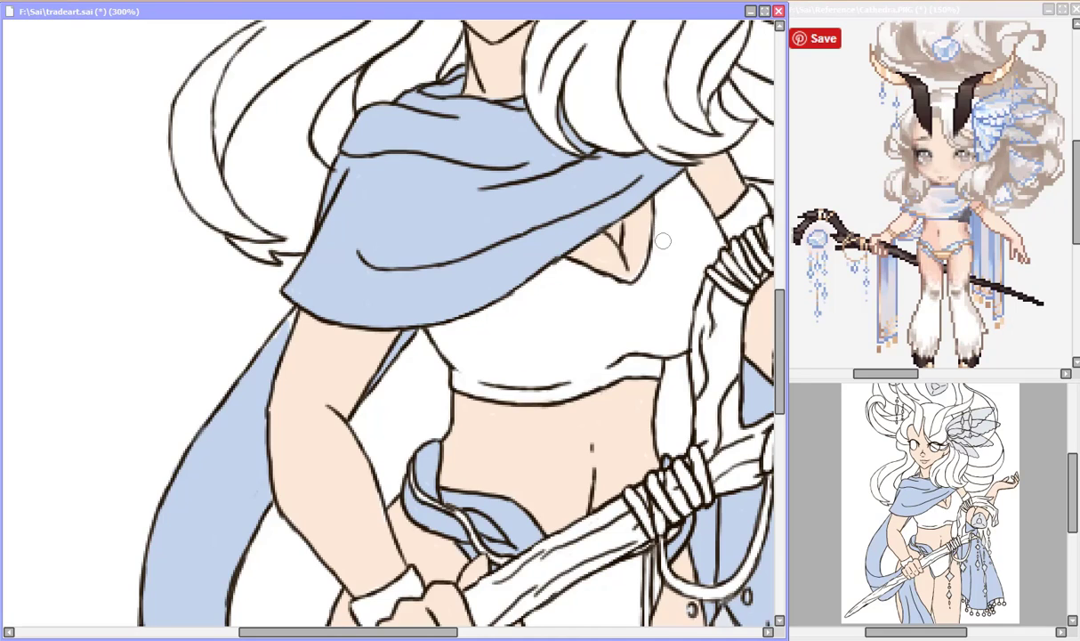
pyautogui.moveTo(636, 287)
pyautogui.mouseDown()
pyautogui.moveTo(660, 200)
pyautogui.moveTo(719, 239)
pyautogui.moveTo(658, 227)
pyautogui.moveTo(676, 242)
pyautogui.moveTo(623, 305)
pyautogui.moveTo(545, 278)
pyautogui.moveTo(667, 253)
pyautogui.moveTo(570, 355)
pyautogui.moveTo(626, 365)
pyautogui.moveTo(507, 271)
pyautogui.moveTo(409, 316)
pyautogui.moveTo(463, 378)
pyautogui.moveTo(620, 380)
pyautogui.moveTo(498, 285)
pyautogui.moveTo(569, 356)
pyautogui.moveTo(503, 365)
pyautogui.moveTo(449, 334)
pyautogui.moveTo(529, 320)
pyautogui.mouseUp()
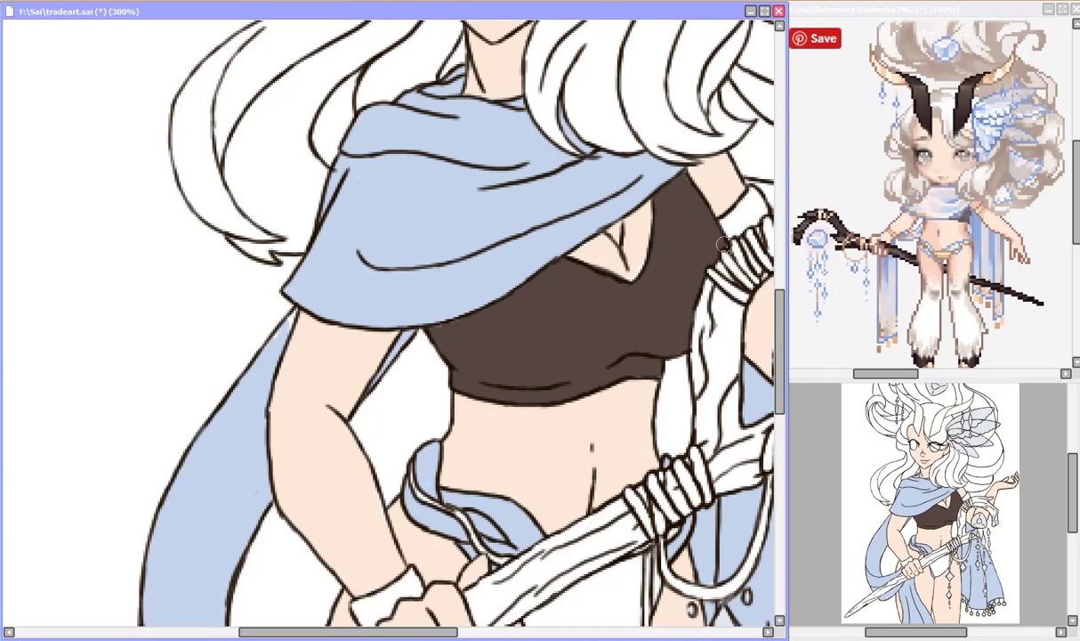
# - Fill the outer sections of both horns, out to their tips, with tan orange
pyautogui.moveTo(780, 351); pyautogui.dragTo(779, 229)
pyautogui.moveTo(347, 183); pyautogui.dragTo(386, 211)
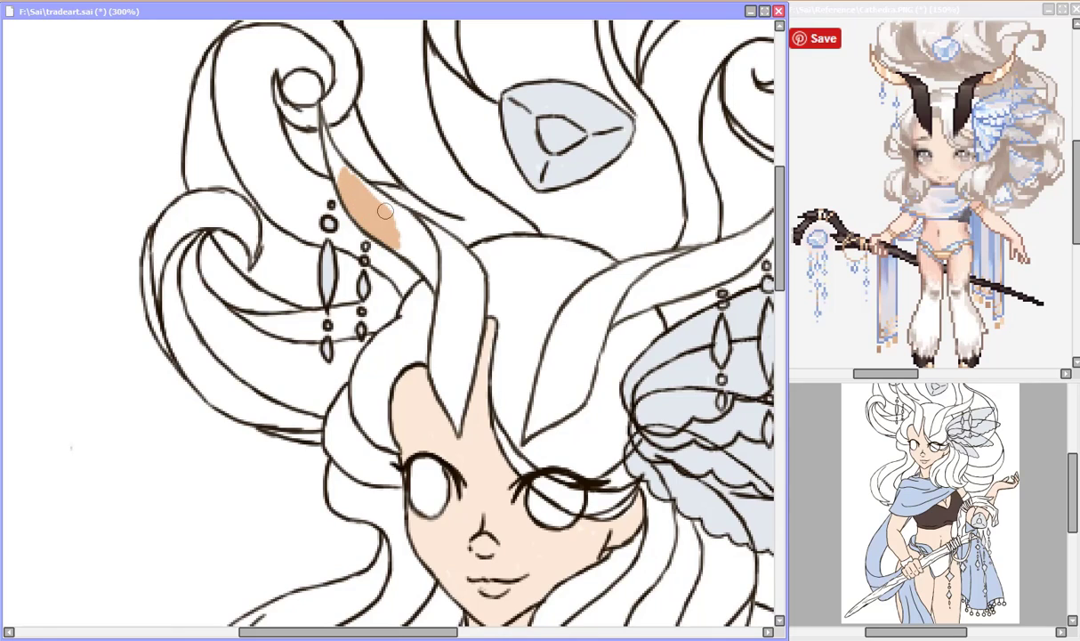
pyautogui.moveTo(415, 256); pyautogui.dragTo(365, 179)
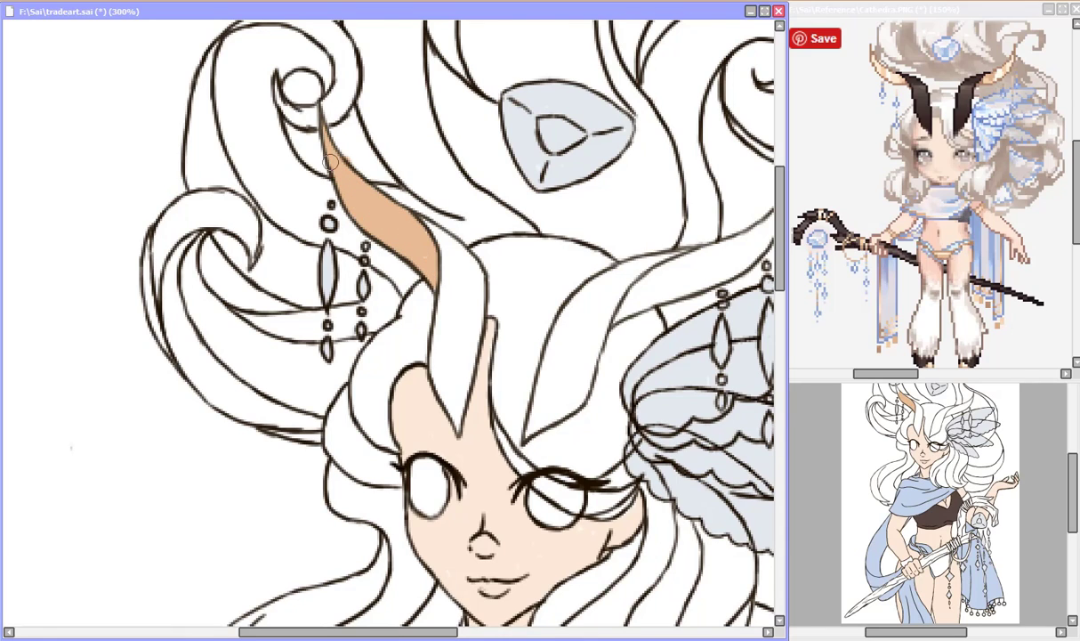
pyautogui.hscroll(5, 338, 160)
pyautogui.moveTo(396, 283)
pyautogui.mouseDown()
pyautogui.moveTo(467, 236)
pyautogui.moveTo(558, 210)
pyautogui.mouseUp()
pyautogui.moveTo(397, 317)
pyautogui.mouseDown()
pyautogui.moveTo(502, 249)
pyautogui.moveTo(495, 253)
pyautogui.mouseUp()
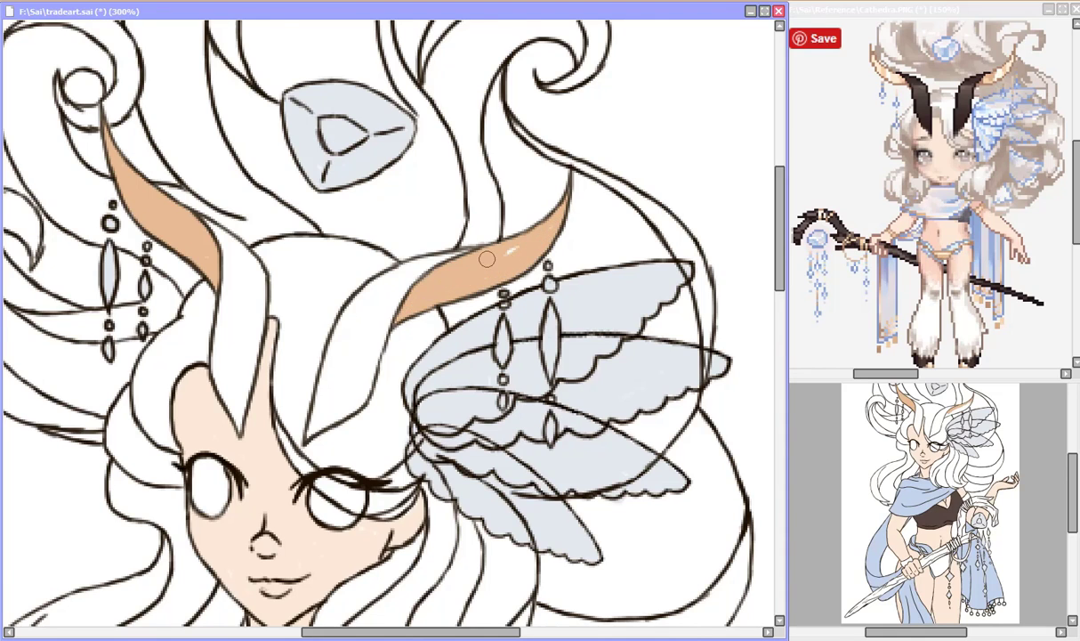
# - Paint the upper armband with its strands, and the staff's bindings and looped cords, in tan orange
pyautogui.scroll(-10, 498, 267)
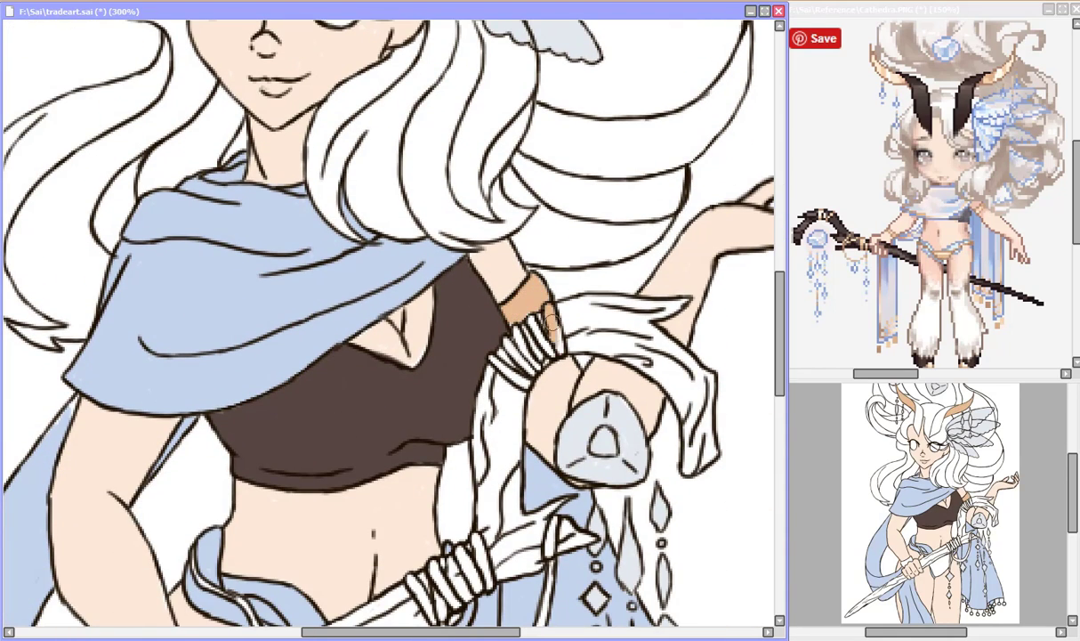
pyautogui.moveTo(550, 322); pyautogui.dragTo(516, 336)
pyautogui.scroll(-5, 594, 329)
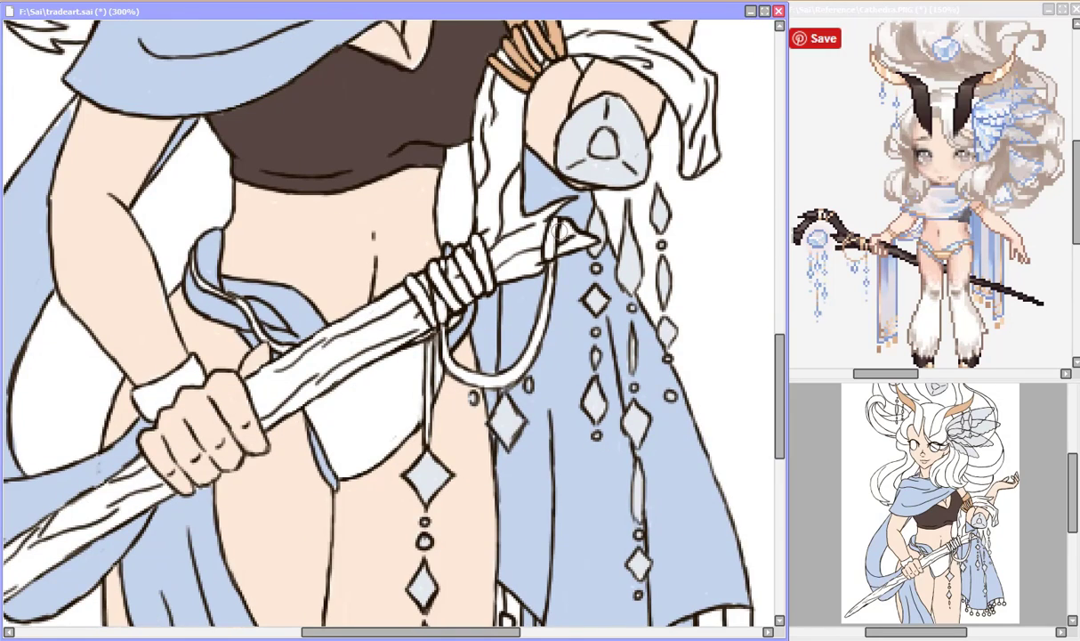
pyautogui.moveTo(552, 222)
pyautogui.mouseDown()
pyautogui.moveTo(554, 316)
pyautogui.moveTo(481, 380)
pyautogui.mouseUp()
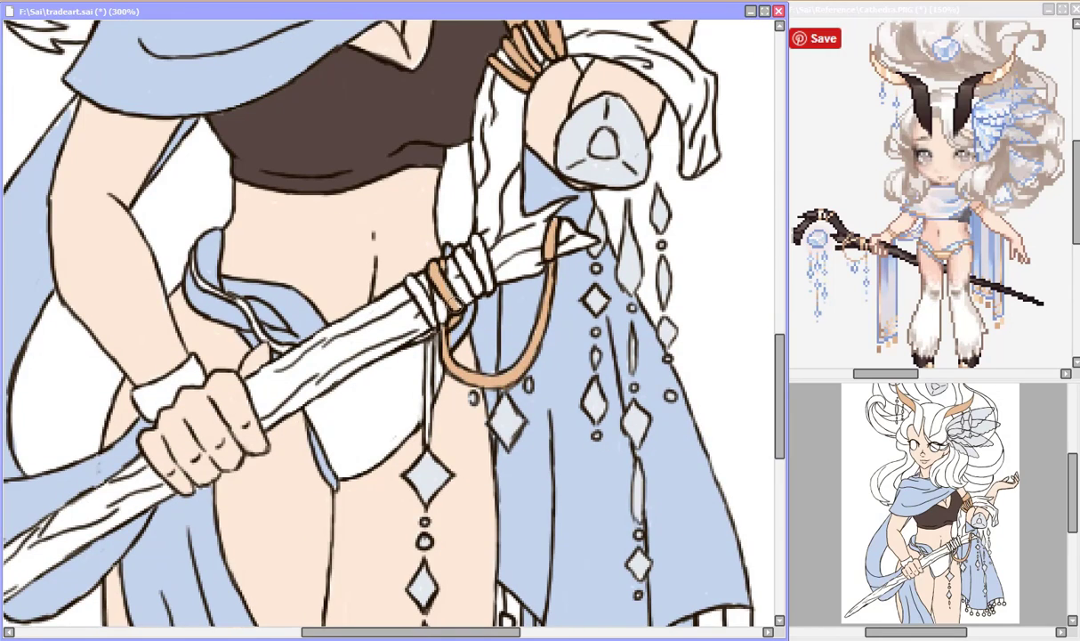
pyautogui.moveTo(449, 300); pyautogui.dragTo(442, 316)
pyautogui.moveTo(454, 254)
pyautogui.mouseDown()
pyautogui.moveTo(467, 290)
pyautogui.moveTo(487, 288)
pyautogui.mouseUp()
pyautogui.moveTo(427, 316); pyautogui.dragTo(415, 286)
pyautogui.moveTo(429, 361); pyautogui.dragTo(429, 394)
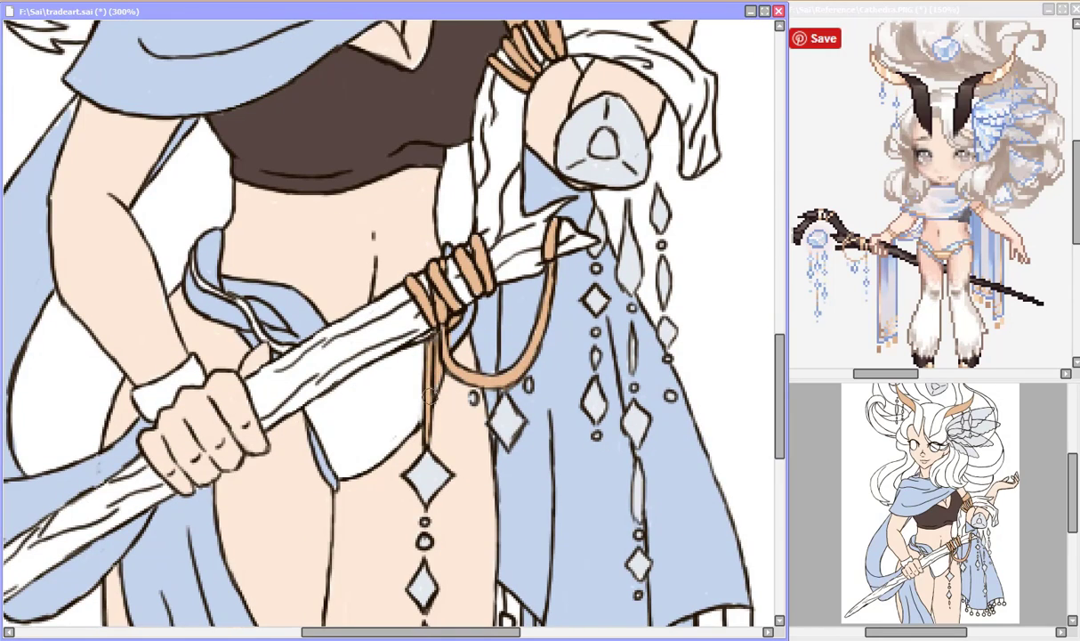
# - Paint the bikini bottom, hip cord, wrist cuff and the beads along the hanging cloth's hem in tan orange
pyautogui.moveTo(294, 390)
pyautogui.mouseDown()
pyautogui.moveTo(337, 359)
pyautogui.moveTo(300, 392)
pyautogui.moveTo(373, 432)
pyautogui.moveTo(370, 385)
pyautogui.moveTo(325, 425)
pyautogui.moveTo(396, 379)
pyautogui.mouseUp()
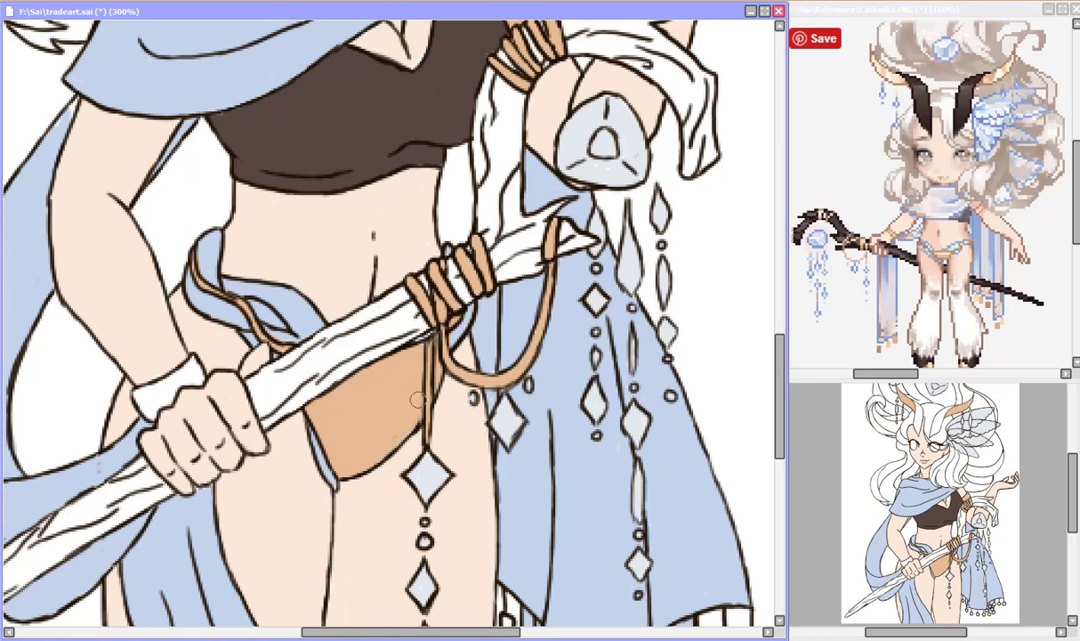
pyautogui.moveTo(779, 356); pyautogui.dragTo(779, 378)
pyautogui.moveTo(156, 296); pyautogui.dragTo(161, 289)
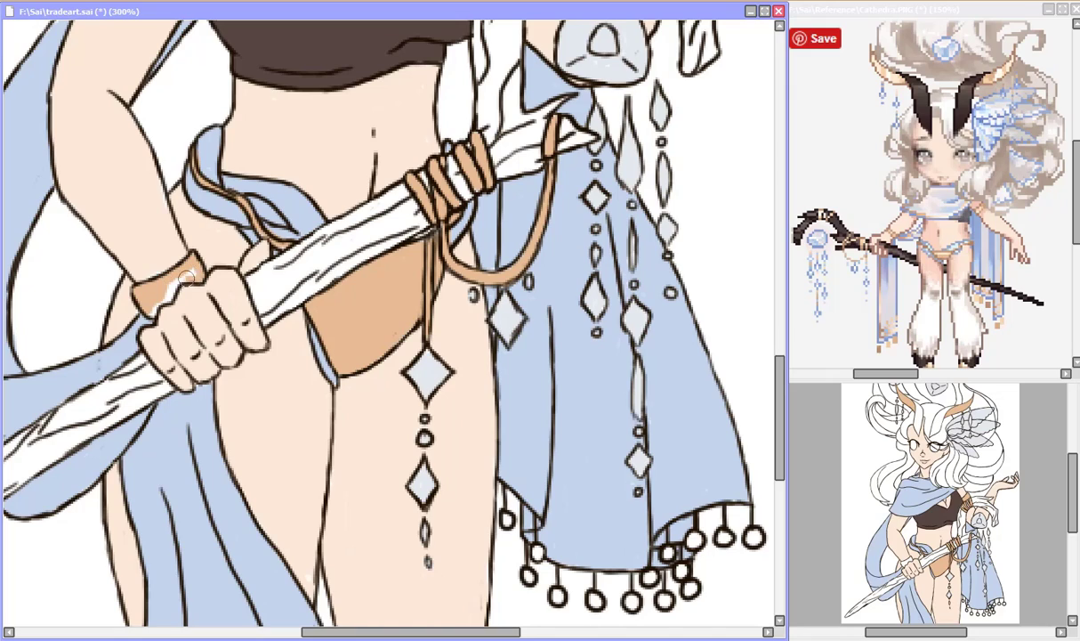
pyautogui.scroll(-3, 419, 378)
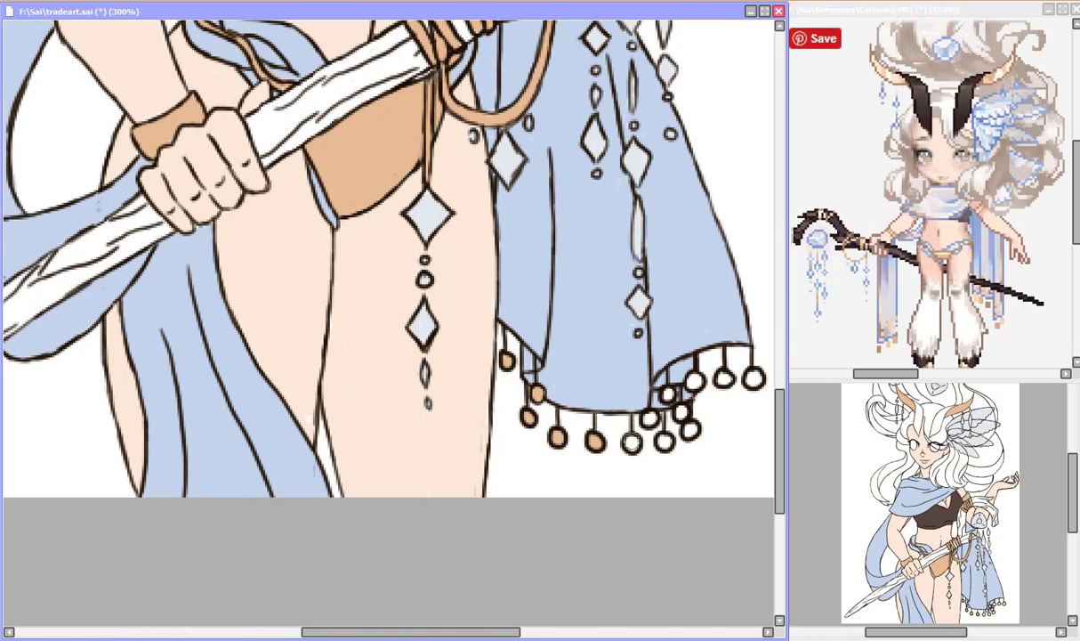
pyautogui.scroll(15, 753, 377)
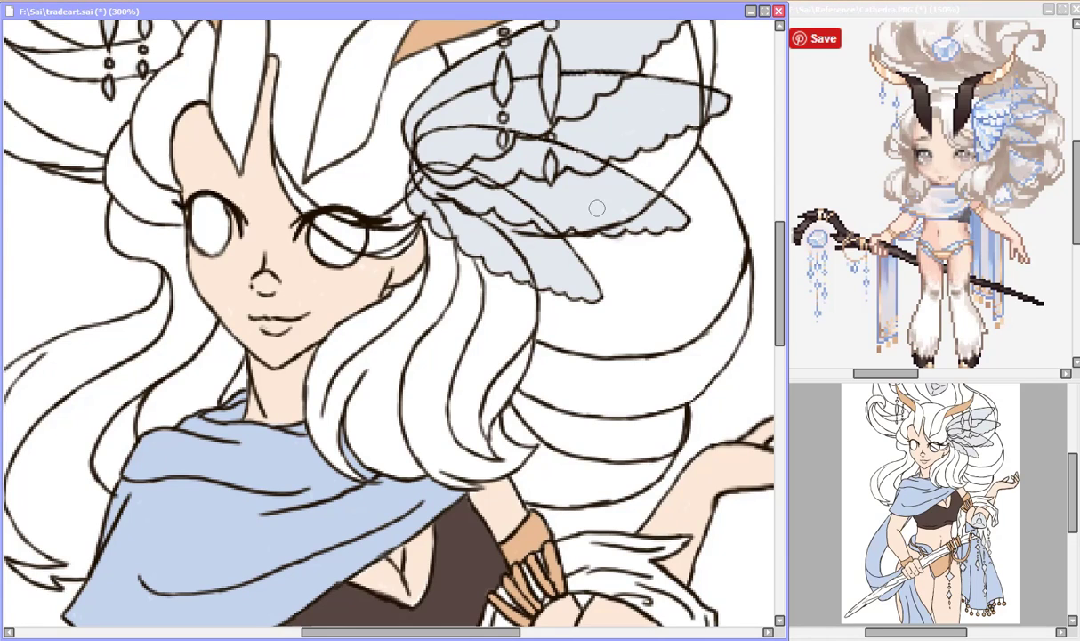
pyautogui.moveTo(406, 367)
pyautogui.mouseDown()
pyautogui.moveTo(396, 298)
pyautogui.moveTo(373, 382)
pyautogui.moveTo(383, 346)
pyautogui.mouseUp()
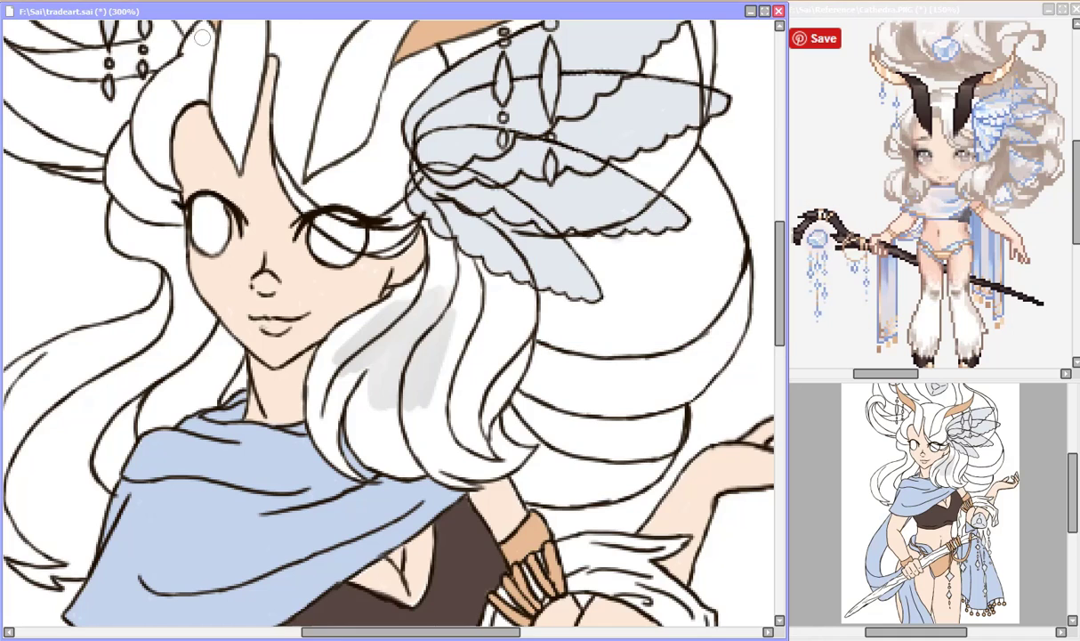
pyautogui.hotkey('ctrl', 'z')
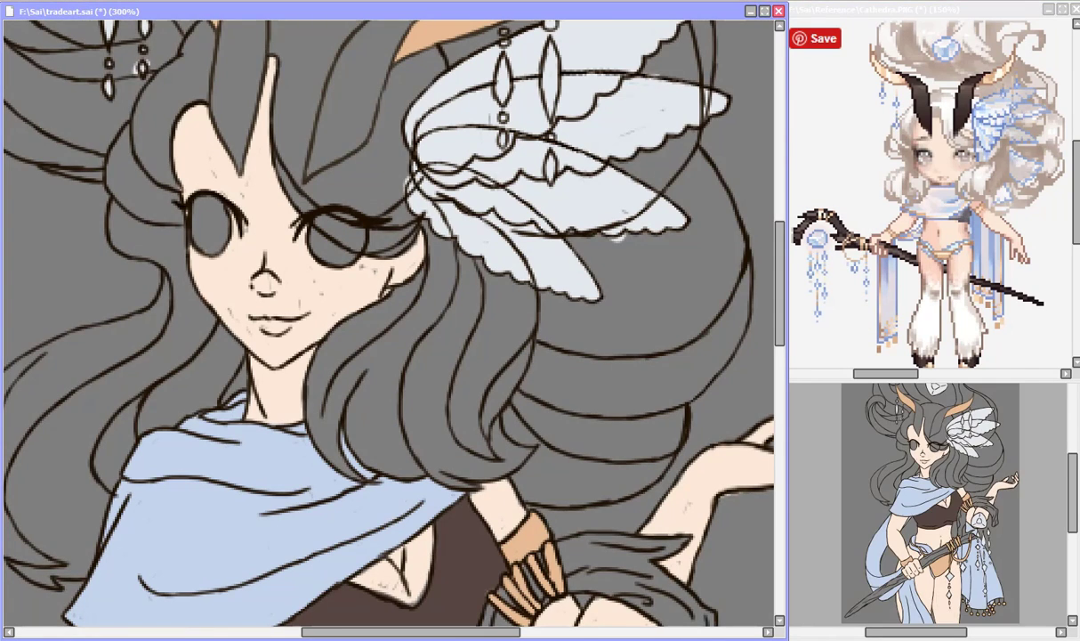
# - Set a mid-grey background and paint the large hair locks beside and behind the face, below the wing ornament, in off-white
pyautogui.moveTo(382, 391)
pyautogui.mouseDown()
pyautogui.moveTo(409, 405)
pyautogui.moveTo(463, 365)
pyautogui.moveTo(638, 334)
pyautogui.moveTo(656, 343)
pyautogui.moveTo(627, 247)
pyautogui.moveTo(679, 242)
pyautogui.mouseUp()
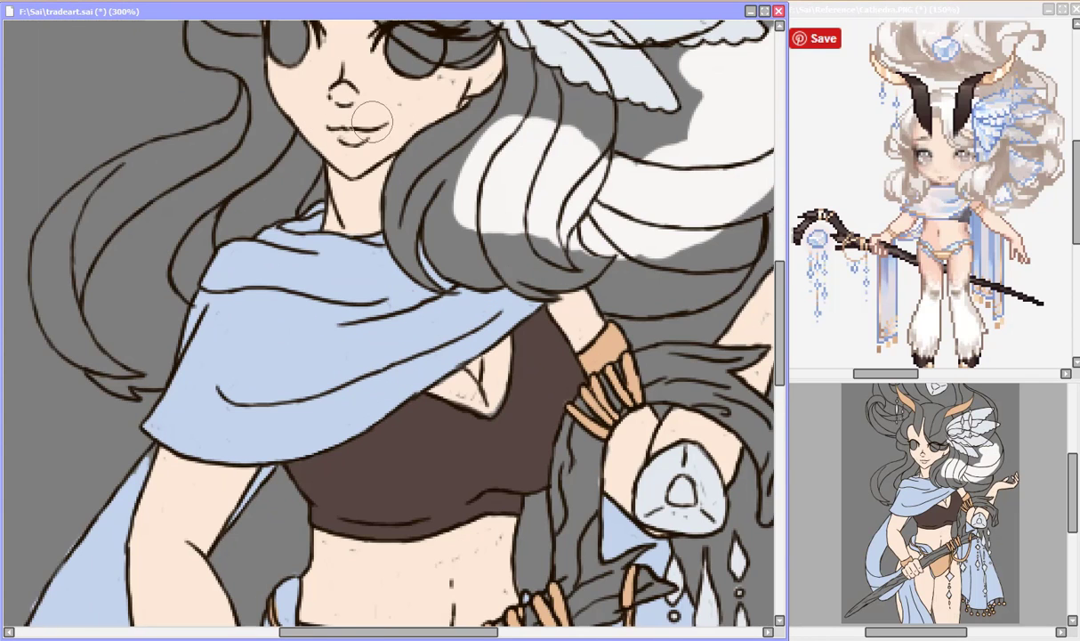
pyautogui.scroll(3, 305, 192)
pyautogui.scroll(-6, 349, 245)
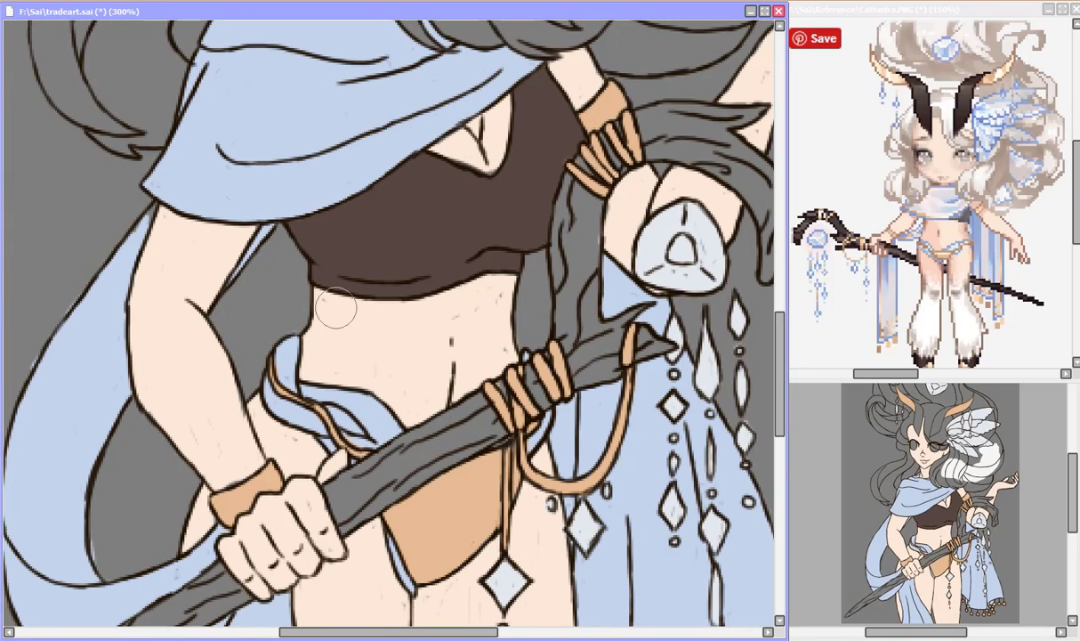
pyautogui.moveTo(426, 612)
pyautogui.mouseDown()
pyautogui.moveTo(394, 612)
pyautogui.moveTo(261, 329)
pyautogui.moveTo(261, 281)
pyautogui.mouseUp()
pyautogui.scroll(8, 374, 298)
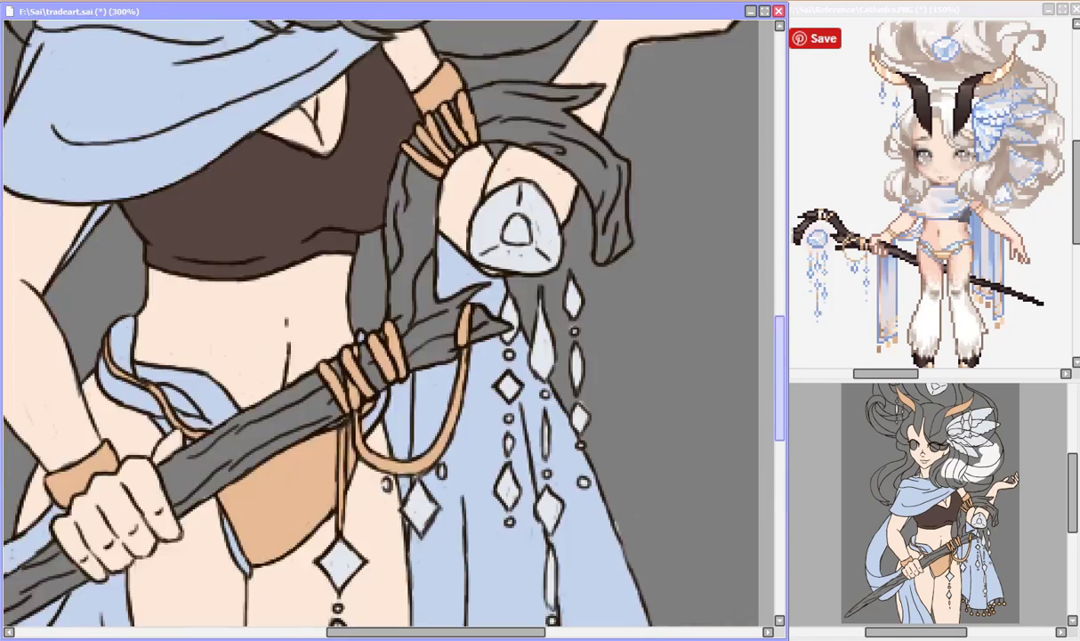
pyautogui.moveTo(321, 233)
pyautogui.mouseDown()
pyautogui.moveTo(347, 225)
pyautogui.moveTo(499, 278)
pyautogui.mouseUp()
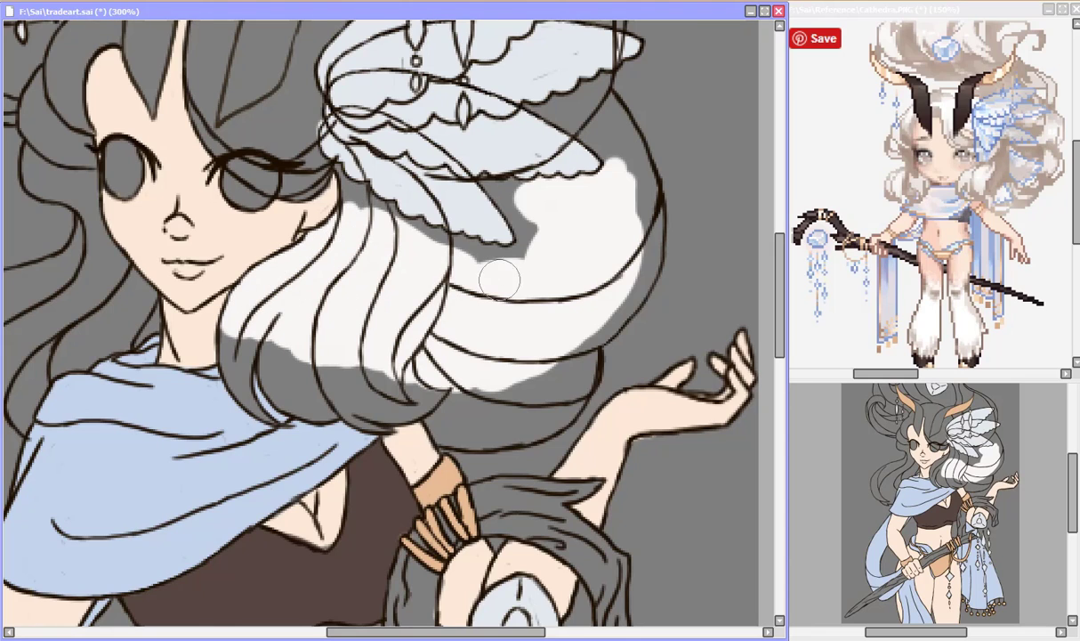
pyautogui.moveTo(329, 351)
pyautogui.mouseDown()
pyautogui.moveTo(446, 429)
pyautogui.moveTo(506, 421)
pyautogui.moveTo(487, 405)
pyautogui.moveTo(643, 204)
pyautogui.mouseUp()
# - Paint the hair between the horns and the upper curls around the forehead gem in off-white
pyautogui.scroll(4, 261, 277)
pyautogui.moveTo(218, 236)
pyautogui.mouseDown()
pyautogui.moveTo(349, 180)
pyautogui.moveTo(217, 333)
pyautogui.mouseUp()
pyautogui.scroll(3, 264, 236)
pyautogui.moveTo(338, 194)
pyautogui.mouseDown()
pyautogui.moveTo(403, 113)
pyautogui.moveTo(439, 245)
pyautogui.moveTo(472, 92)
pyautogui.moveTo(292, 79)
pyautogui.moveTo(151, 137)
pyautogui.moveTo(162, 187)
pyautogui.mouseUp()
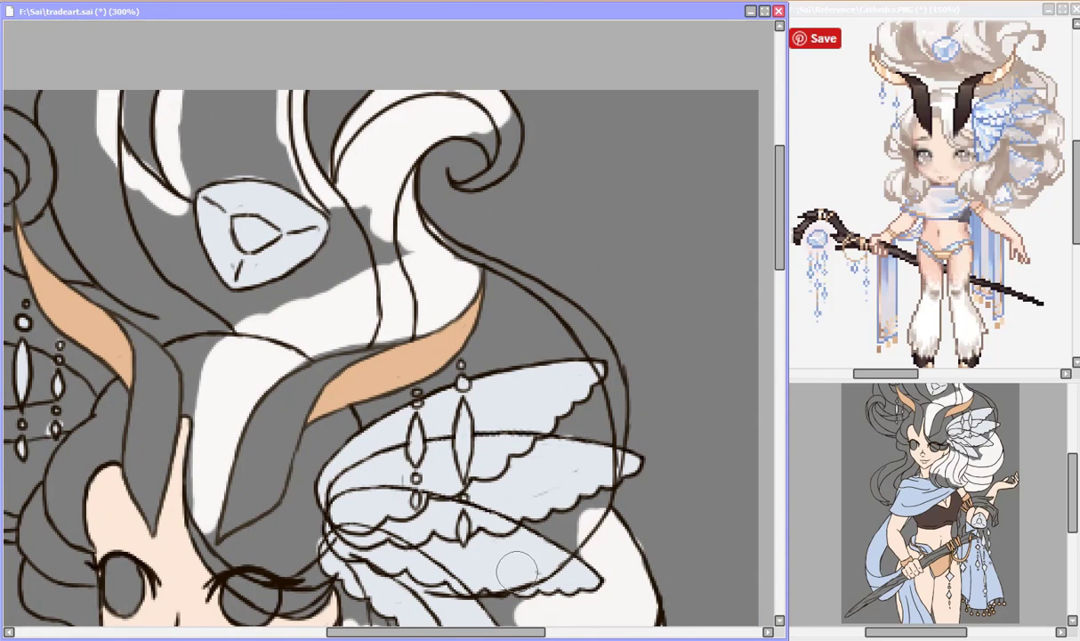
pyautogui.moveTo(480, 631); pyautogui.dragTo(409, 631)
pyautogui.moveTo(356, 77); pyautogui.dragTo(405, 100)
pyautogui.hotkey('ctrl', 'z')
pyautogui.moveTo(299, 93); pyautogui.dragTo(311, 218)
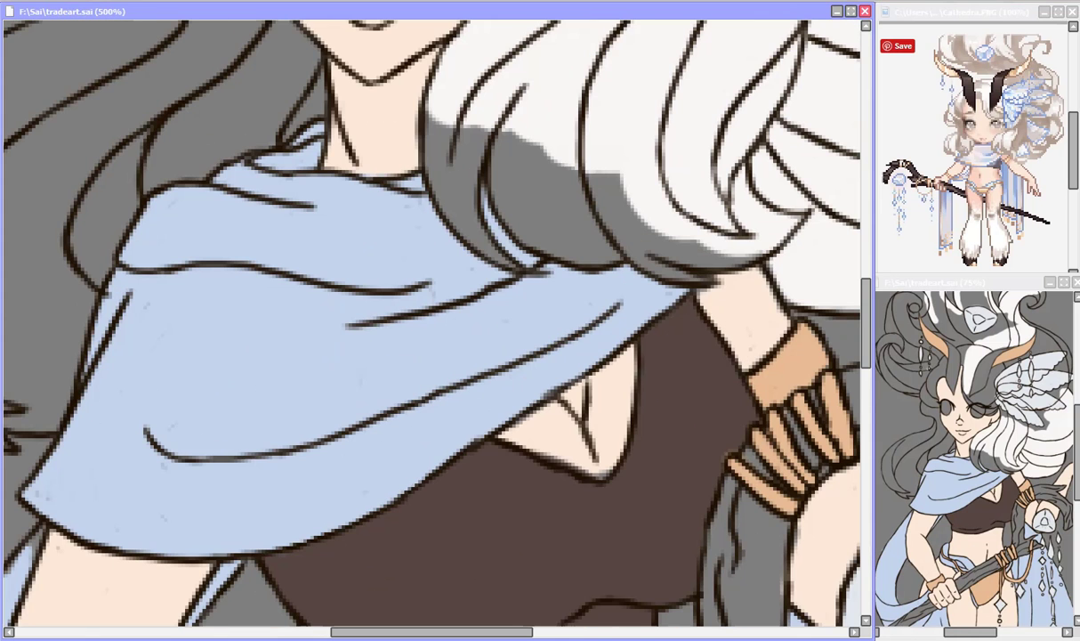
# - Fill the lock tips resting on the shawl and the hair beside the open eye and cheek with off-white
pyautogui.moveTo(389, 148)
pyautogui.mouseDown()
pyautogui.moveTo(444, 110)
pyautogui.moveTo(427, 119)
pyautogui.moveTo(487, 122)
pyautogui.moveTo(476, 217)
pyautogui.moveTo(451, 177)
pyautogui.moveTo(455, 226)
pyautogui.moveTo(507, 263)
pyautogui.moveTo(497, 193)
pyautogui.moveTo(538, 238)
pyautogui.moveTo(558, 185)
pyautogui.moveTo(602, 258)
pyautogui.moveTo(508, 210)
pyautogui.moveTo(600, 256)
pyautogui.moveTo(617, 199)
pyautogui.moveTo(642, 195)
pyautogui.moveTo(682, 278)
pyautogui.moveTo(692, 247)
pyautogui.mouseUp()
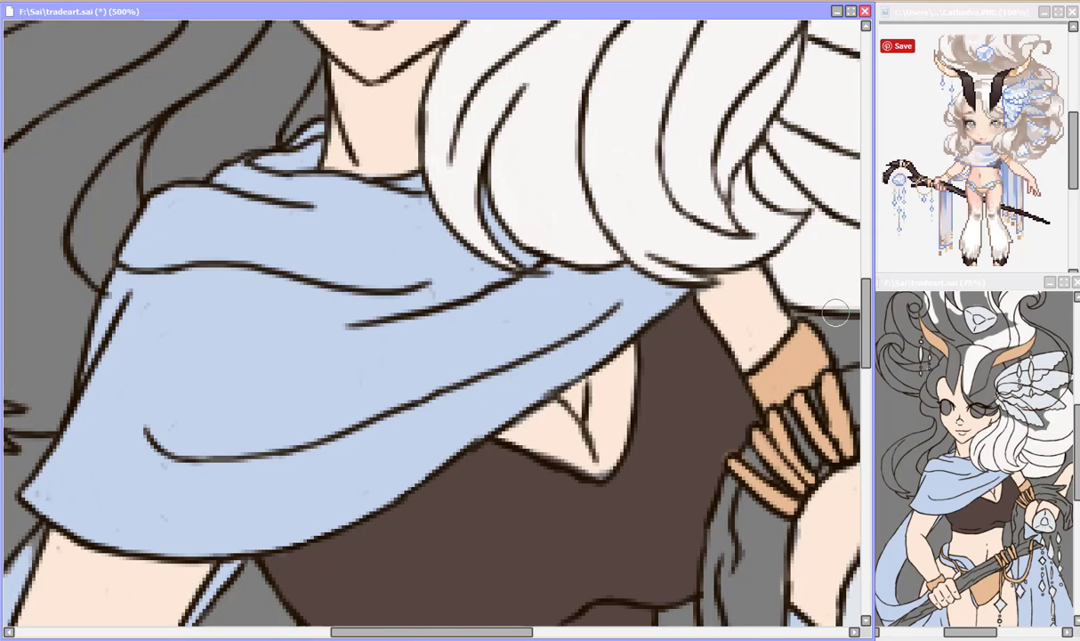
pyautogui.moveTo(866, 318); pyautogui.dragTo(866, 264)
pyautogui.moveTo(189, 283)
pyautogui.mouseDown()
pyautogui.moveTo(179, 326)
pyautogui.moveTo(204, 269)
pyautogui.moveTo(230, 306)
pyautogui.moveTo(195, 289)
pyautogui.mouseUp()
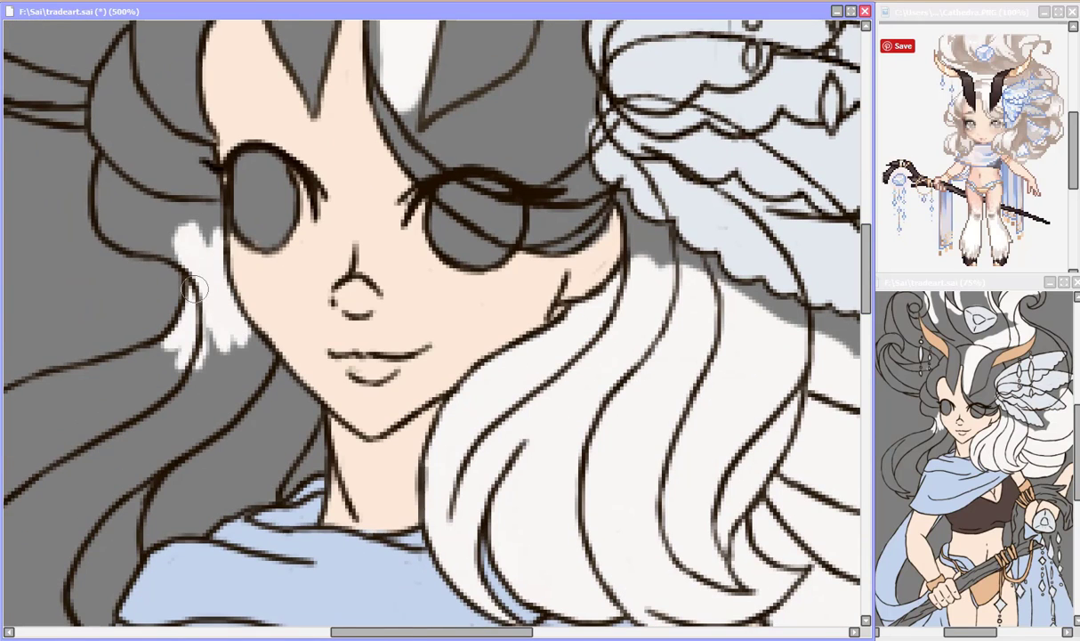
pyautogui.moveTo(98, 215)
pyautogui.mouseDown()
pyautogui.moveTo(114, 159)
pyautogui.moveTo(108, 104)
pyautogui.moveTo(147, 215)
pyautogui.moveTo(126, 187)
pyautogui.moveTo(149, 145)
pyautogui.moveTo(206, 184)
pyautogui.moveTo(166, 84)
pyautogui.mouseUp()
pyautogui.scroll(2, 666, 313)
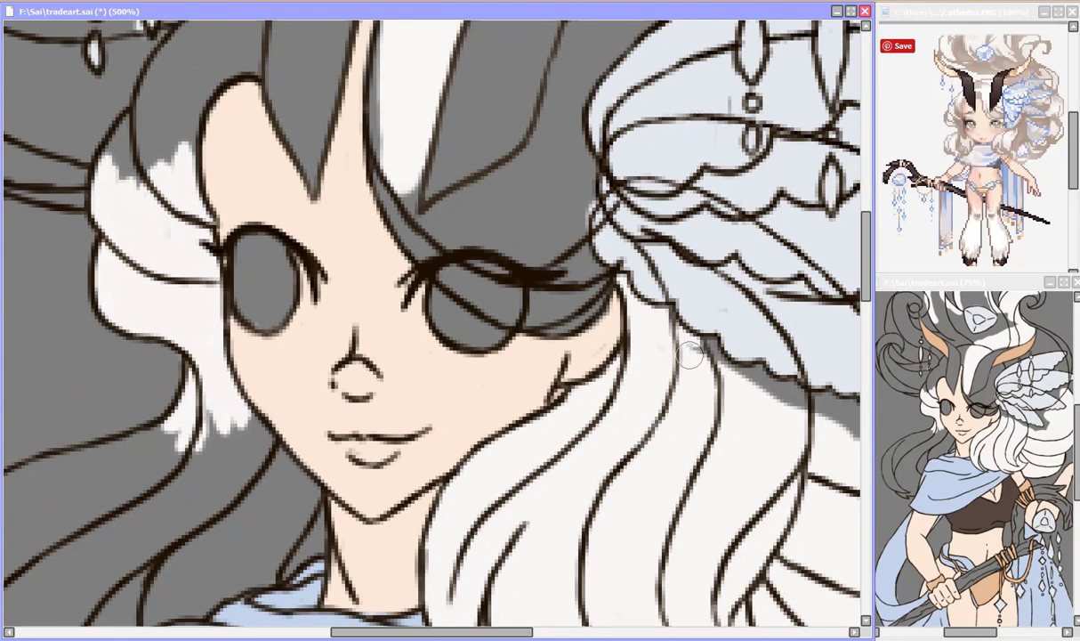
# - Fill the fringe over the half-covered eye, the crown between the horns and the hair around the forehead with off-white
pyautogui.moveTo(381, 197)
pyautogui.mouseDown()
pyautogui.moveTo(497, 175)
pyautogui.moveTo(536, 140)
pyautogui.moveTo(581, 159)
pyautogui.moveTo(592, 258)
pyautogui.moveTo(545, 326)
pyautogui.moveTo(530, 302)
pyautogui.moveTo(601, 288)
pyautogui.moveTo(462, 225)
pyautogui.moveTo(454, 287)
pyautogui.moveTo(481, 255)
pyautogui.moveTo(421, 234)
pyautogui.moveTo(535, 159)
pyautogui.moveTo(453, 219)
pyautogui.mouseUp()
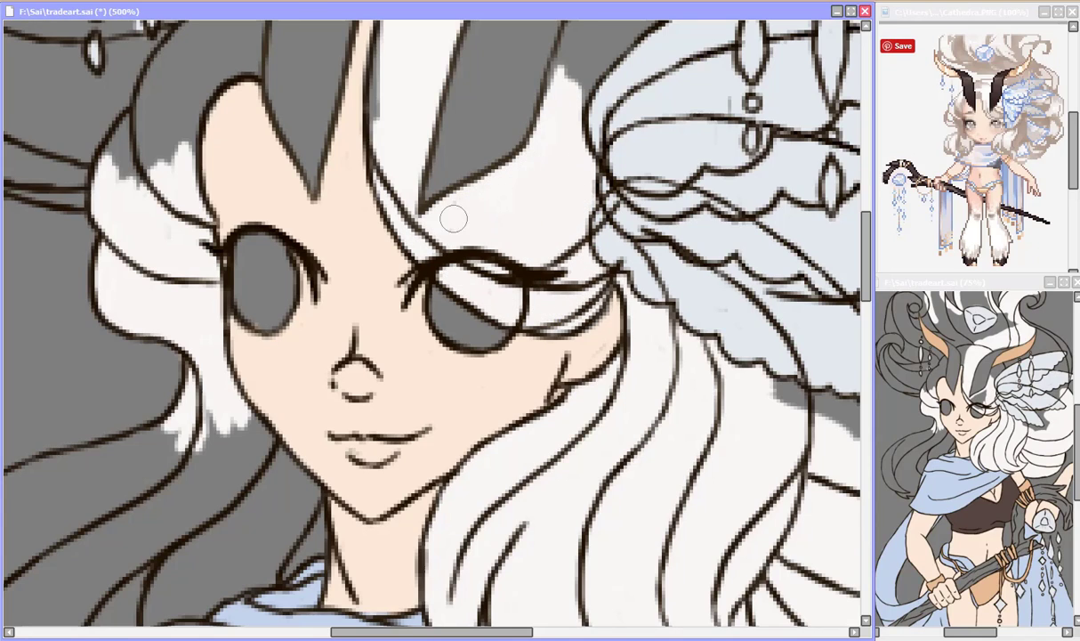
pyautogui.scroll(5, 479, 248)
pyautogui.moveTo(560, 302)
pyautogui.mouseDown()
pyautogui.moveTo(584, 240)
pyautogui.moveTo(672, 205)
pyautogui.mouseUp()
pyautogui.moveTo(534, 132); pyautogui.dragTo(698, 96)
pyautogui.moveTo(372, 301); pyautogui.dragTo(371, 317)
pyautogui.moveTo(363, 214)
pyautogui.mouseDown()
pyautogui.moveTo(360, 98)
pyautogui.moveTo(388, 186)
pyautogui.moveTo(370, 191)
pyautogui.mouseUp()
pyautogui.moveTo(98, 378)
pyautogui.mouseDown()
pyautogui.moveTo(248, 169)
pyautogui.moveTo(160, 352)
pyautogui.moveTo(111, 374)
pyautogui.moveTo(178, 245)
pyautogui.moveTo(223, 242)
pyautogui.moveTo(200, 205)
pyautogui.mouseUp()
pyautogui.moveTo(538, 267)
pyautogui.mouseDown()
pyautogui.moveTo(568, 274)
pyautogui.moveTo(575, 331)
pyautogui.moveTo(640, 226)
pyautogui.moveTo(728, 193)
pyautogui.mouseUp()
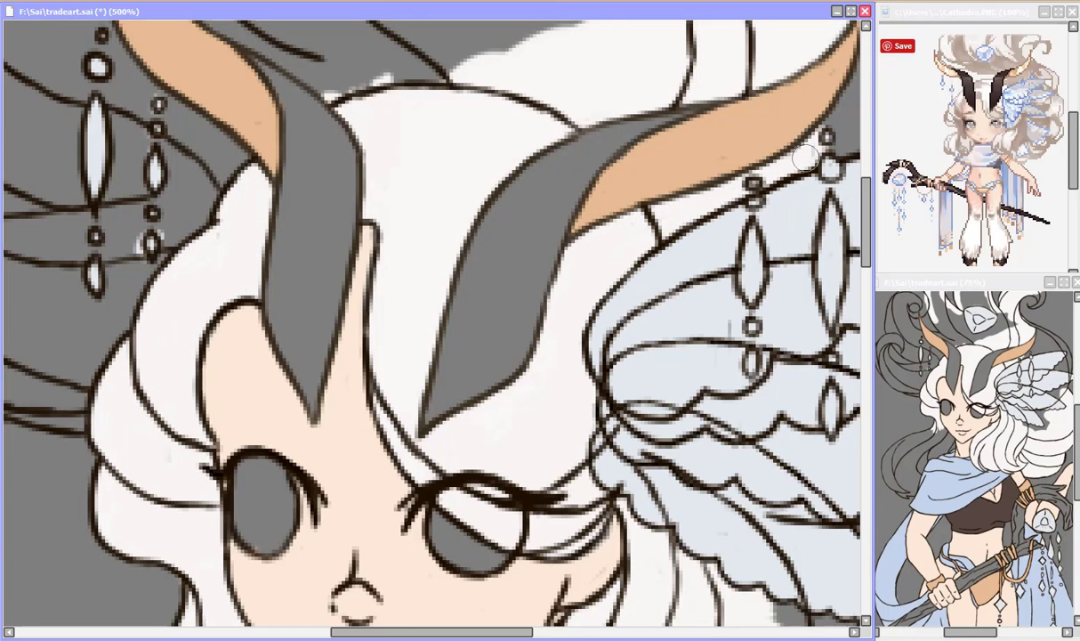
# - Paint the tall hair locks above the horns and beside the forehead gem in off-white
pyautogui.moveTo(866, 221); pyautogui.dragTo(866, 175)
pyautogui.moveTo(612, 186)
pyautogui.mouseDown()
pyautogui.moveTo(459, 329)
pyautogui.moveTo(380, 178)
pyautogui.moveTo(461, 70)
pyautogui.moveTo(429, 40)
pyautogui.mouseUp()
pyautogui.moveTo(364, 214); pyautogui.dragTo(685, 240)
pyautogui.moveTo(866, 176); pyautogui.dragTo(866, 149)
pyautogui.moveTo(380, 212); pyautogui.dragTo(489, 200)
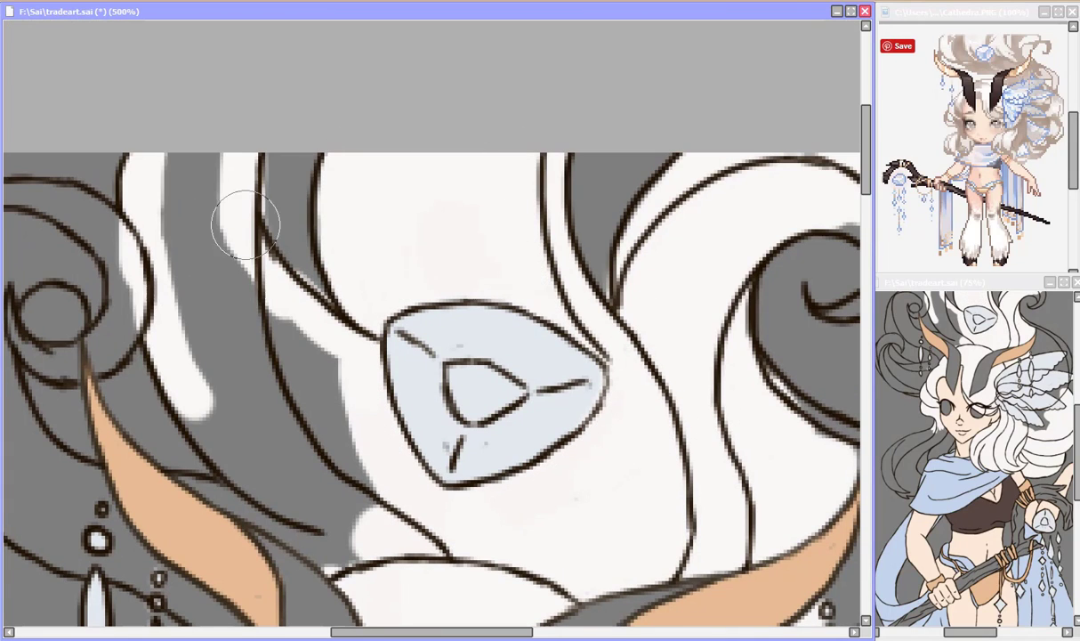
pyautogui.moveTo(245, 225)
pyautogui.mouseDown()
pyautogui.moveTo(171, 275)
pyautogui.moveTo(305, 492)
pyautogui.moveTo(338, 401)
pyautogui.mouseUp()
# - Paint the curled locks around the hanging beads of the horn on the character's open-eye side in off-white
pyautogui.moveTo(865, 150); pyautogui.dragTo(866, 211)
pyautogui.moveTo(431, 631); pyautogui.dragTo(352, 632)
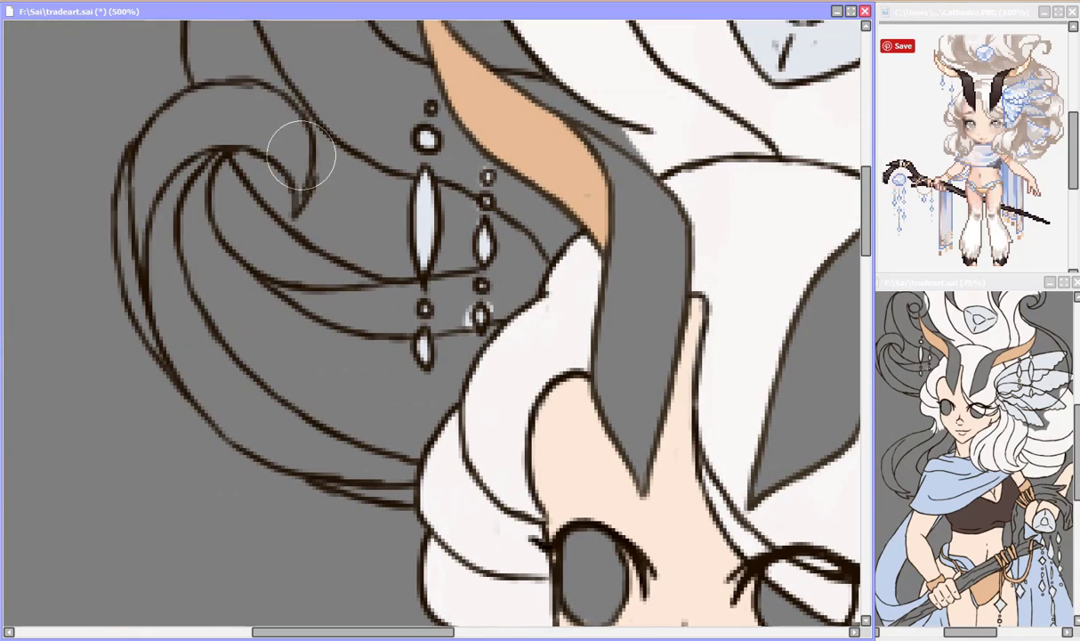
pyautogui.moveTo(301, 156)
pyautogui.mouseDown()
pyautogui.moveTo(218, 48)
pyautogui.moveTo(173, 108)
pyautogui.moveTo(180, 374)
pyautogui.moveTo(246, 299)
pyautogui.moveTo(228, 403)
pyautogui.moveTo(386, 446)
pyautogui.moveTo(272, 345)
pyautogui.moveTo(402, 418)
pyautogui.moveTo(534, 209)
pyautogui.mouseUp()
pyautogui.scroll(4, 261, 204)
pyautogui.moveTo(261, 205)
pyautogui.mouseDown()
pyautogui.moveTo(214, 243)
pyautogui.moveTo(305, 71)
pyautogui.moveTo(444, 91)
pyautogui.moveTo(415, 126)
pyautogui.moveTo(374, 121)
pyautogui.moveTo(323, 189)
pyautogui.moveTo(301, 127)
pyautogui.moveTo(326, 151)
pyautogui.moveTo(374, 374)
pyautogui.mouseUp()
# - Fill the hair behind and between the feathers of the wing ornament with off-white
pyautogui.moveTo(405, 632); pyautogui.dragTo(563, 631)
pyautogui.moveTo(578, 391)
pyautogui.mouseDown()
pyautogui.moveTo(538, 414)
pyautogui.moveTo(614, 373)
pyautogui.mouseUp()
pyautogui.scroll(-4, 614, 374)
pyautogui.moveTo(487, 381)
pyautogui.mouseDown()
pyautogui.moveTo(570, 409)
pyautogui.moveTo(561, 309)
pyautogui.moveTo(600, 322)
pyautogui.mouseUp()
pyautogui.scroll(2, 600, 322)
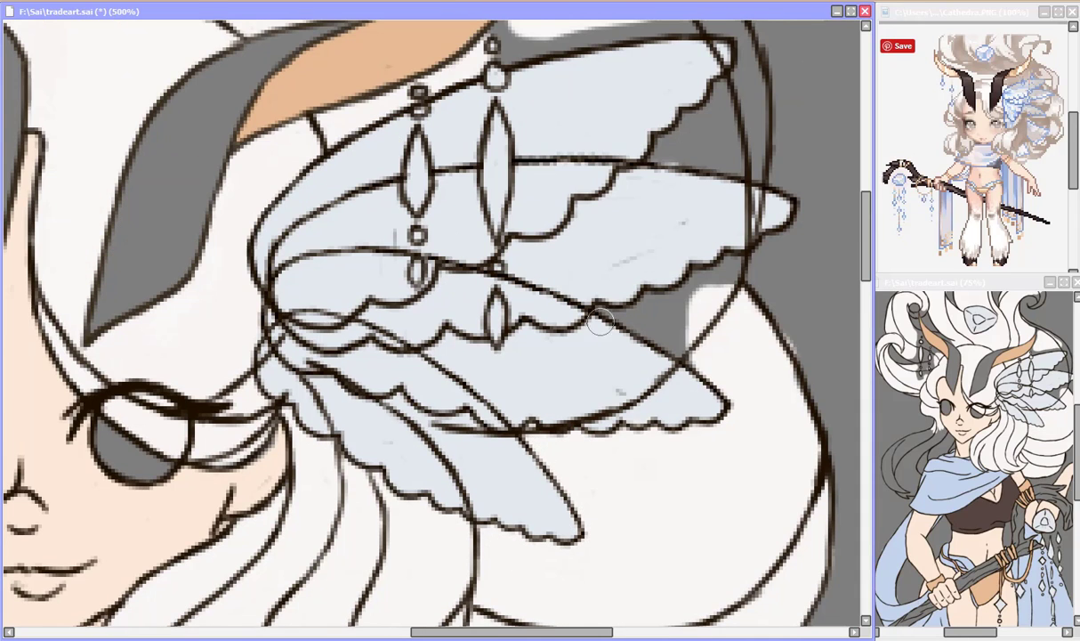
pyautogui.moveTo(722, 289)
pyautogui.mouseDown()
pyautogui.moveTo(679, 342)
pyautogui.moveTo(675, 305)
pyautogui.moveTo(738, 213)
pyautogui.moveTo(665, 313)
pyautogui.moveTo(716, 270)
pyautogui.moveTo(605, 192)
pyautogui.moveTo(488, 151)
pyautogui.moveTo(523, 194)
pyautogui.moveTo(646, 185)
pyautogui.moveTo(649, 129)
pyautogui.mouseUp()
pyautogui.scroll(2, 678, 325)
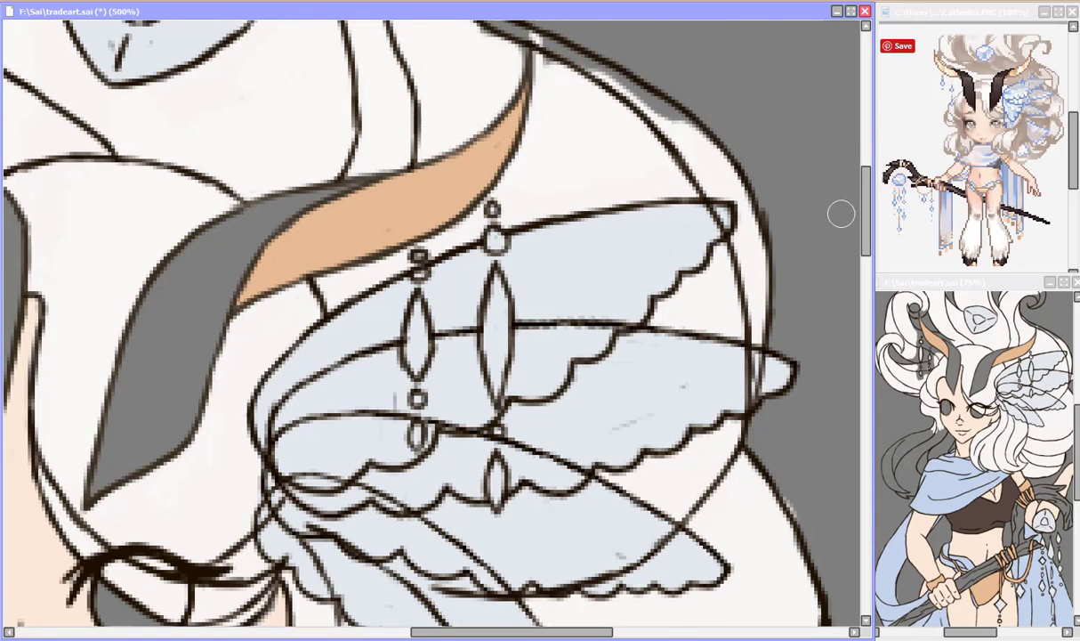
# - Paint the outer hair edge above the wing ornament and the large curl beside the gem in off-white
pyautogui.moveTo(866, 212); pyautogui.dragTo(866, 185)
pyautogui.moveTo(431, 167)
pyautogui.mouseDown()
pyautogui.moveTo(520, 236)
pyautogui.moveTo(666, 286)
pyautogui.mouseUp()
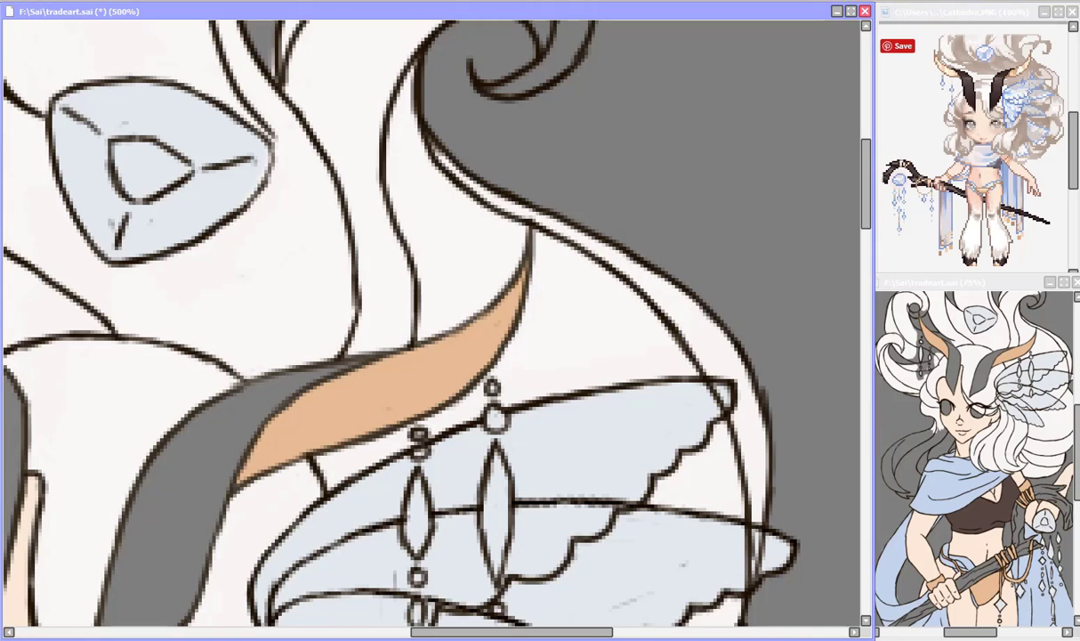
pyautogui.moveTo(866, 206); pyautogui.dragTo(865, 173)
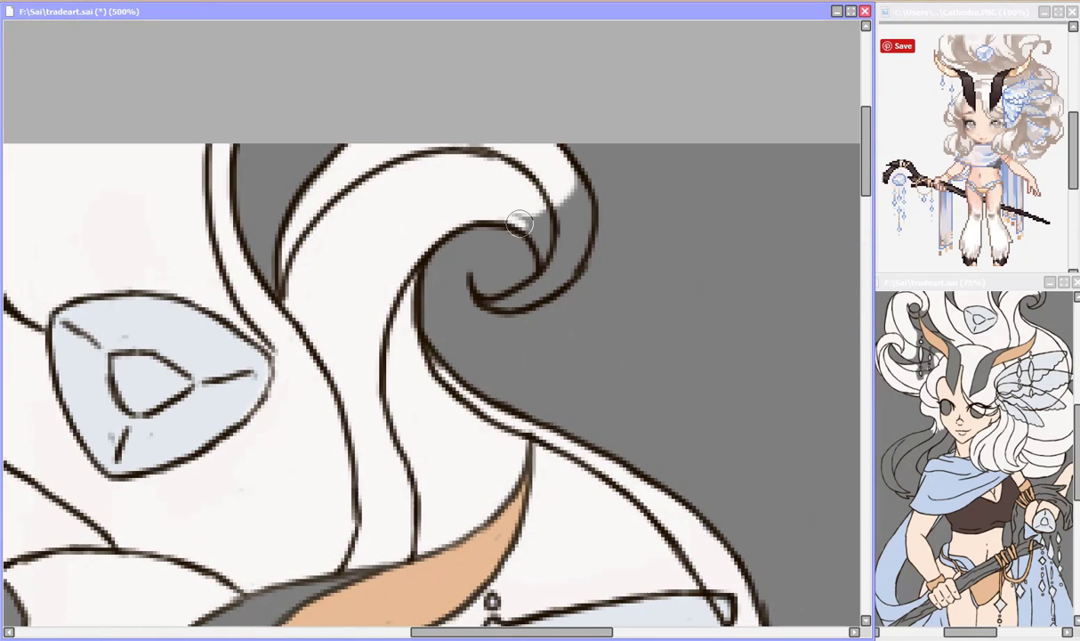
pyautogui.moveTo(520, 223)
pyautogui.mouseDown()
pyautogui.moveTo(552, 233)
pyautogui.moveTo(525, 253)
pyautogui.mouseUp()
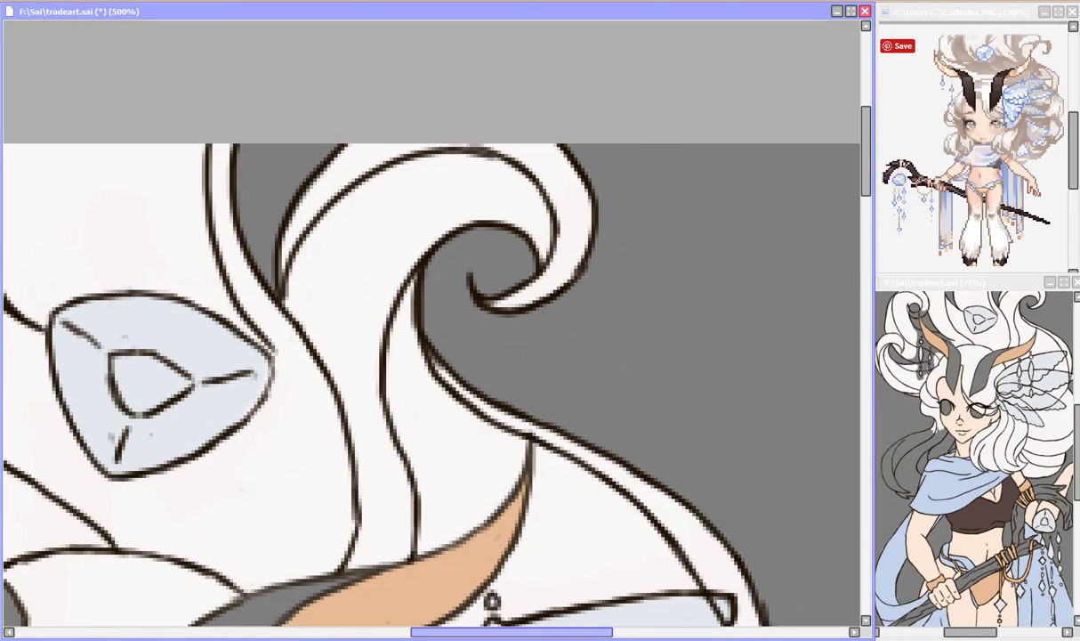
# - Fill the remaining grey gaps in the hair around the bead strings and the horn's outer tip with off-white
pyautogui.hscroll(-5, 172, 340)
pyautogui.moveTo(222, 331); pyautogui.dragTo(254, 352)
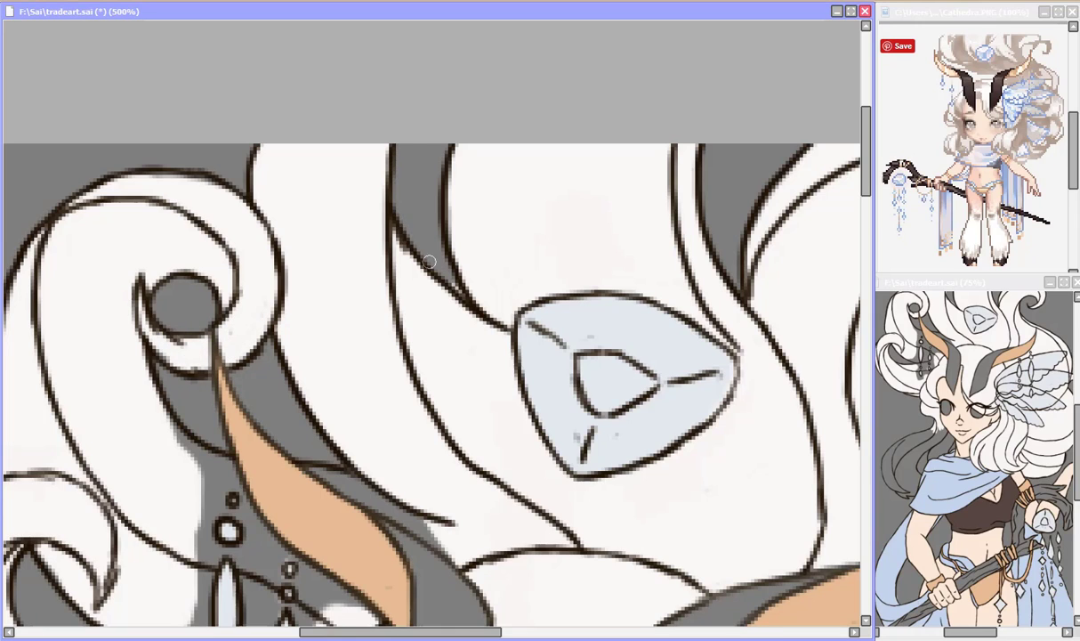
pyautogui.moveTo(865, 151); pyautogui.dragTo(866, 184)
pyautogui.moveTo(322, 252)
pyautogui.mouseDown()
pyautogui.moveTo(385, 281)
pyautogui.moveTo(438, 328)
pyautogui.mouseUp()
pyautogui.moveTo(169, 207)
pyautogui.mouseDown()
pyautogui.moveTo(234, 264)
pyautogui.moveTo(239, 303)
pyautogui.moveTo(364, 394)
pyautogui.mouseUp()
pyautogui.moveTo(299, 362)
pyautogui.mouseDown()
pyautogui.moveTo(300, 414)
pyautogui.moveTo(287, 387)
pyautogui.moveTo(348, 394)
pyautogui.moveTo(303, 479)
pyautogui.mouseUp()
pyautogui.moveTo(227, 347)
pyautogui.mouseDown()
pyautogui.moveTo(214, 438)
pyautogui.moveTo(268, 339)
pyautogui.mouseUp()
pyautogui.moveTo(194, 387)
pyautogui.mouseDown()
pyautogui.moveTo(169, 427)
pyautogui.moveTo(214, 454)
pyautogui.moveTo(227, 525)
pyautogui.moveTo(246, 555)
pyautogui.mouseUp()
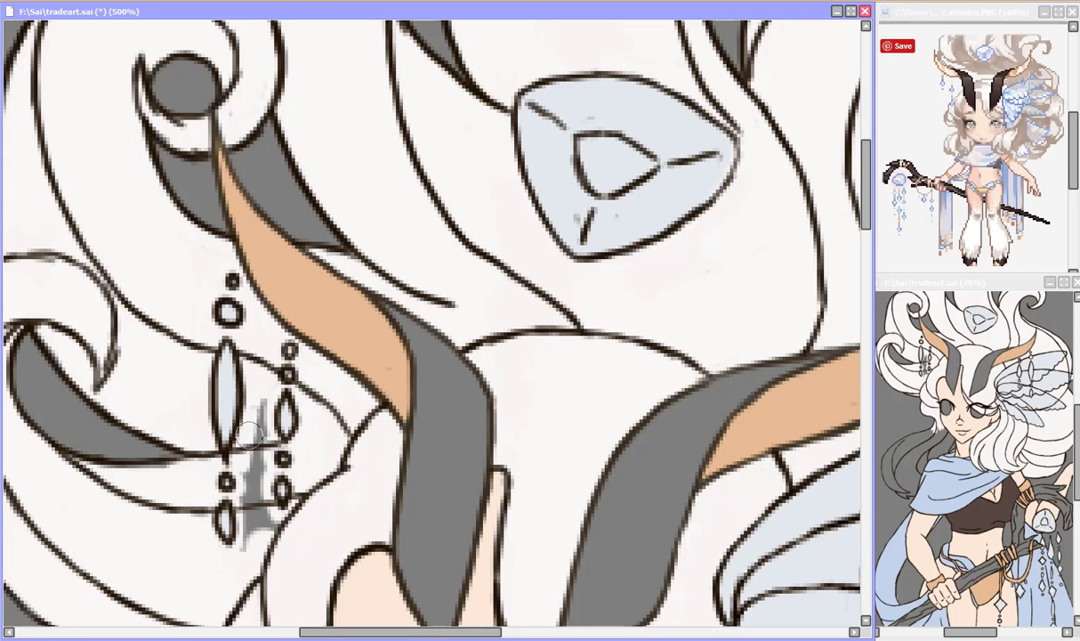
pyautogui.moveTo(249, 435)
pyautogui.mouseDown()
pyautogui.moveTo(262, 534)
pyautogui.moveTo(265, 500)
pyautogui.mouseUp()
# - Paint off-white along the outlines of the long hair flowing beside the neck and behind the shawl
pyautogui.moveTo(865, 184)
pyautogui.mouseDown()
pyautogui.moveTo(866, 286)
pyautogui.moveTo(865, 205)
pyautogui.mouseUp()
pyautogui.moveTo(400, 632); pyautogui.dragTo(359, 632)
pyautogui.moveTo(866, 205); pyautogui.dragTo(865, 241)
pyautogui.scroll(-5, 341, 365)
pyautogui.moveTo(458, 150); pyautogui.dragTo(192, 289)
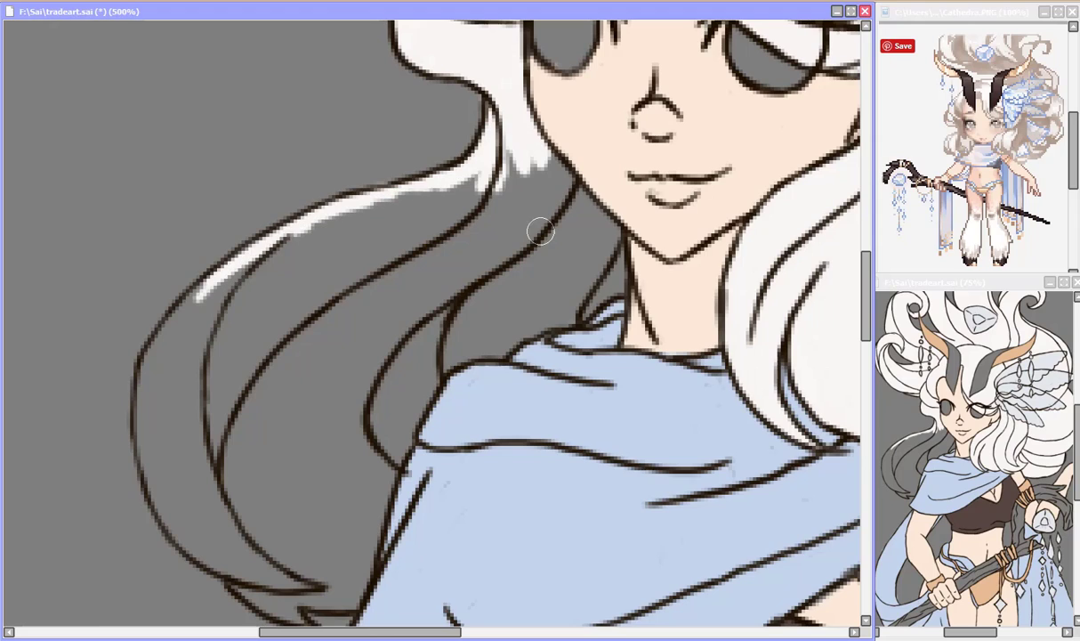
pyautogui.moveTo(512, 146)
pyautogui.mouseDown()
pyautogui.moveTo(592, 277)
pyautogui.moveTo(424, 391)
pyautogui.mouseUp()
pyautogui.moveTo(191, 276)
pyautogui.mouseDown()
pyautogui.moveTo(138, 360)
pyautogui.moveTo(282, 579)
pyautogui.moveTo(366, 544)
pyautogui.moveTo(411, 418)
pyautogui.mouseUp()
# - Fill the inside of the long hair behind the shoulder with off-white using a larger brush
pyautogui.press(']')
pyautogui.press(']')
pyautogui.press(']')
pyautogui.press(']')
pyautogui.press(']')
pyautogui.press(']')
pyautogui.press(']')
pyautogui.press(']')
pyautogui.press(']')
pyautogui.press(']')
pyautogui.moveTo(189, 454)
pyautogui.mouseDown()
pyautogui.moveTo(210, 330)
pyautogui.moveTo(295, 267)
pyautogui.mouseUp()
pyautogui.press('[')
pyautogui.press('[')
pyautogui.press('[')
pyautogui.moveTo(230, 371)
pyautogui.mouseDown()
pyautogui.moveTo(586, 258)
pyautogui.moveTo(393, 415)
pyautogui.moveTo(338, 574)
pyautogui.moveTo(214, 480)
pyautogui.moveTo(314, 481)
pyautogui.moveTo(470, 260)
pyautogui.moveTo(456, 252)
pyautogui.mouseUp()
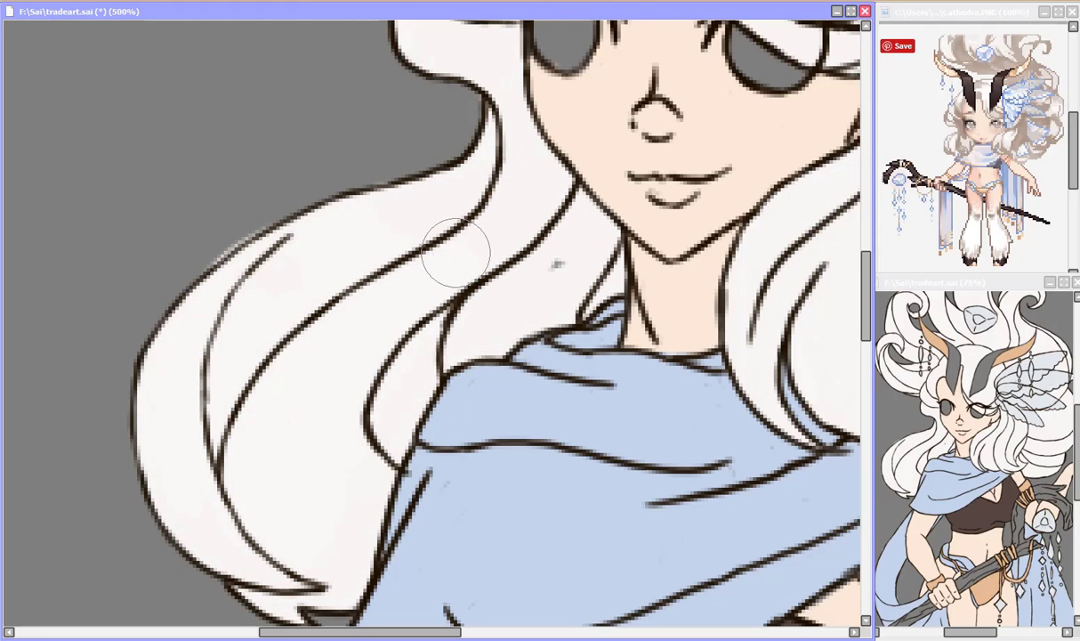
# - Examine the coloured areas from the hair and face down to the legs for parts still unpainted
pyautogui.moveTo(623, 133)
pyautogui.mouseDown()
pyautogui.moveTo(213, 556)
pyautogui.moveTo(797, 33)
pyautogui.mouseUp()
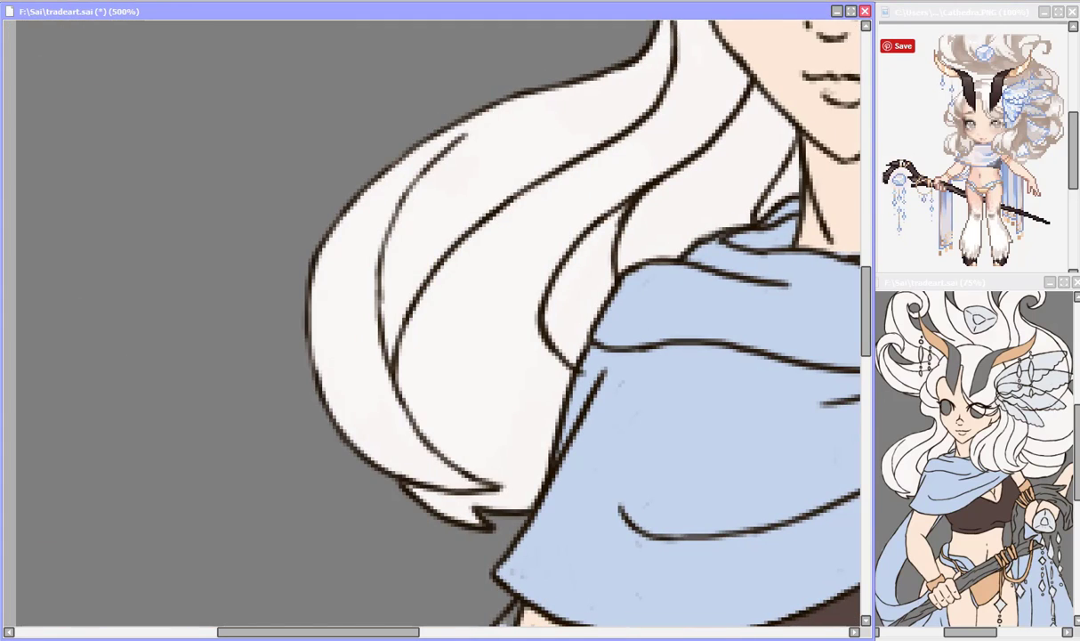
pyautogui.moveTo(351, 632); pyautogui.dragTo(451, 629)
pyautogui.moveTo(866, 331); pyautogui.dragTo(866, 288)
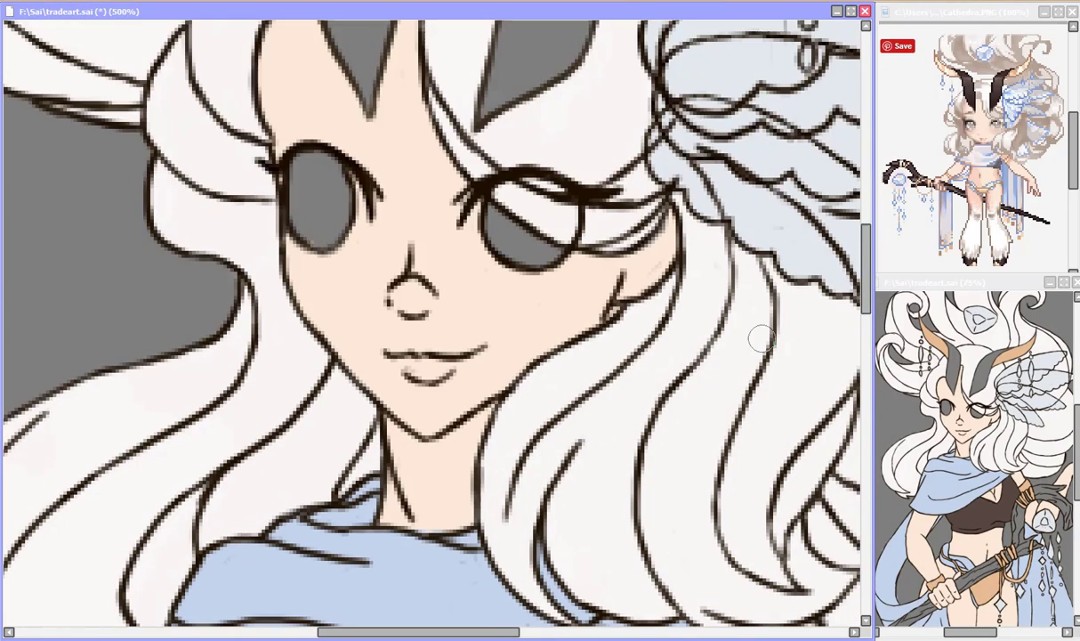
pyautogui.scroll(4, 677, 331)
pyautogui.scroll(-11, 541, 474)
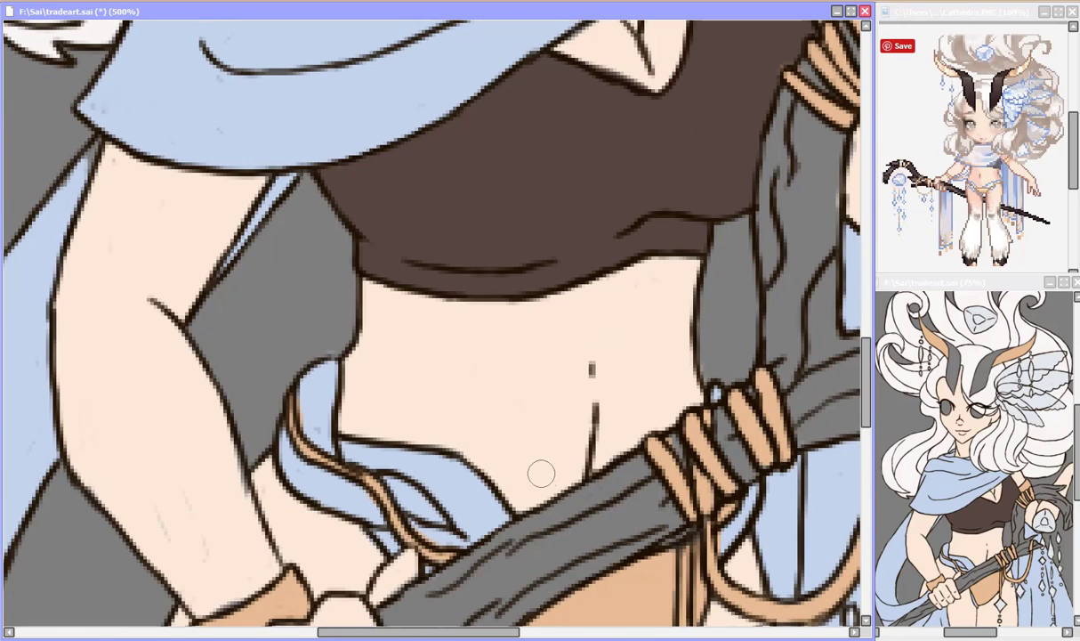
pyautogui.scroll(-4, 349, 283)
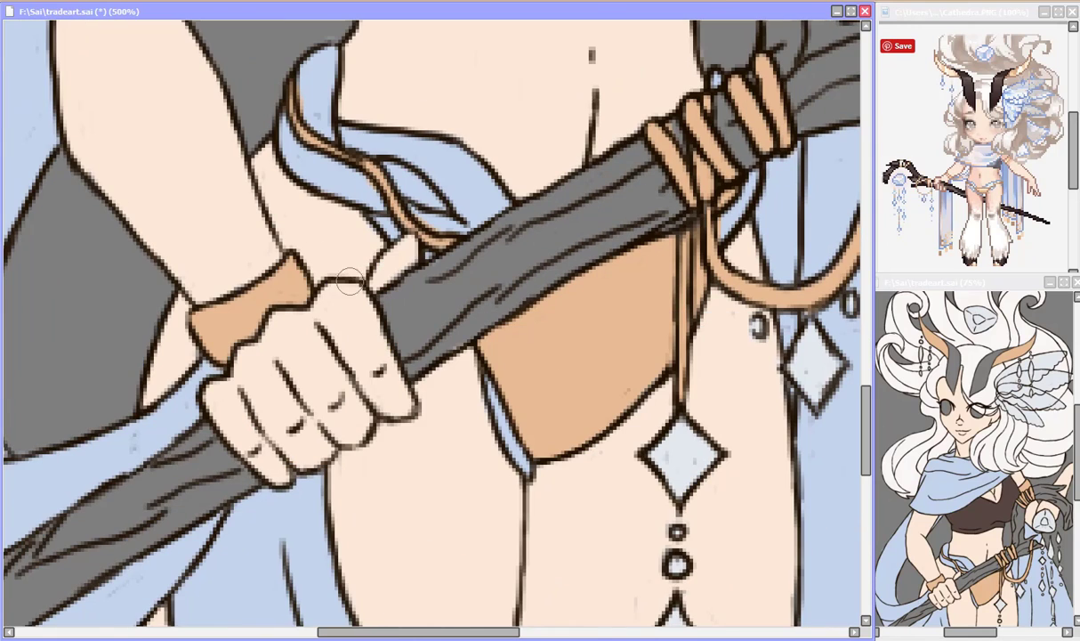
pyautogui.scroll(-6, 639, 454)
pyautogui.scroll(4, 639, 384)
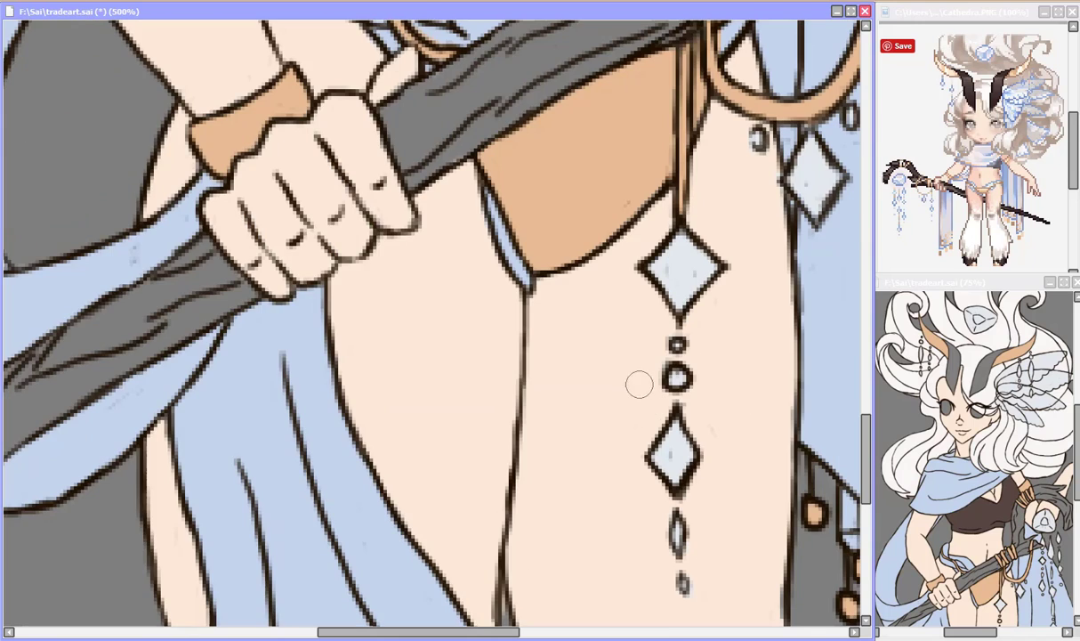
pyautogui.scroll(10, 173, 524)
# - Paint the staff's curved head above the gem in dark brown
pyautogui.hscroll(6, 174, 525)
pyautogui.moveTo(557, 250)
pyautogui.mouseDown()
pyautogui.moveTo(581, 284)
pyautogui.moveTo(642, 322)
pyautogui.moveTo(681, 475)
pyautogui.moveTo(700, 361)
pyautogui.mouseUp()
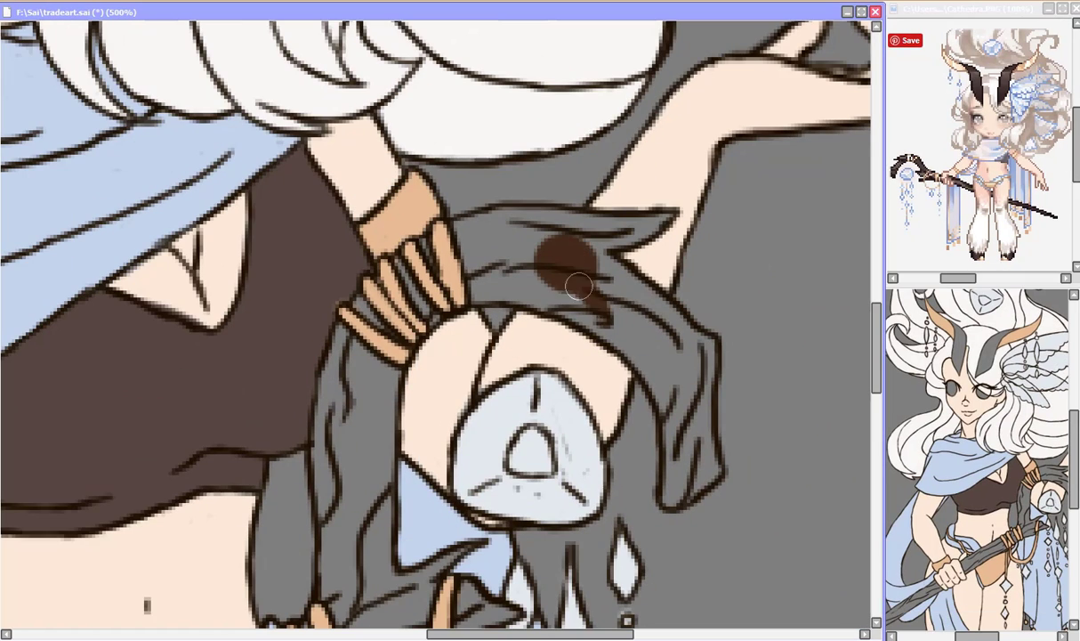
pyautogui.moveTo(659, 224); pyautogui.dragTo(645, 234)
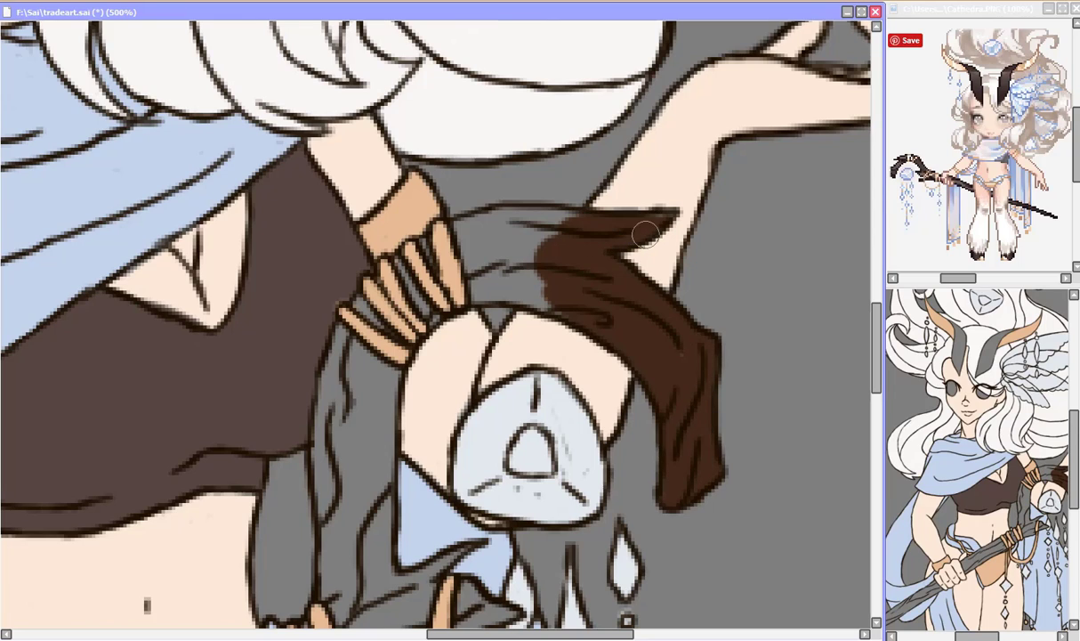
pyautogui.moveTo(548, 217)
pyautogui.mouseDown()
pyautogui.moveTo(438, 230)
pyautogui.moveTo(442, 258)
pyautogui.moveTo(672, 342)
pyautogui.mouseUp()
# - Fill the staff from the wrist wraps down to the cord bindings, including its pointed branch, with dark brown
pyautogui.moveTo(366, 439)
pyautogui.mouseDown()
pyautogui.moveTo(322, 459)
pyautogui.moveTo(316, 311)
pyautogui.moveTo(333, 354)
pyautogui.mouseUp()
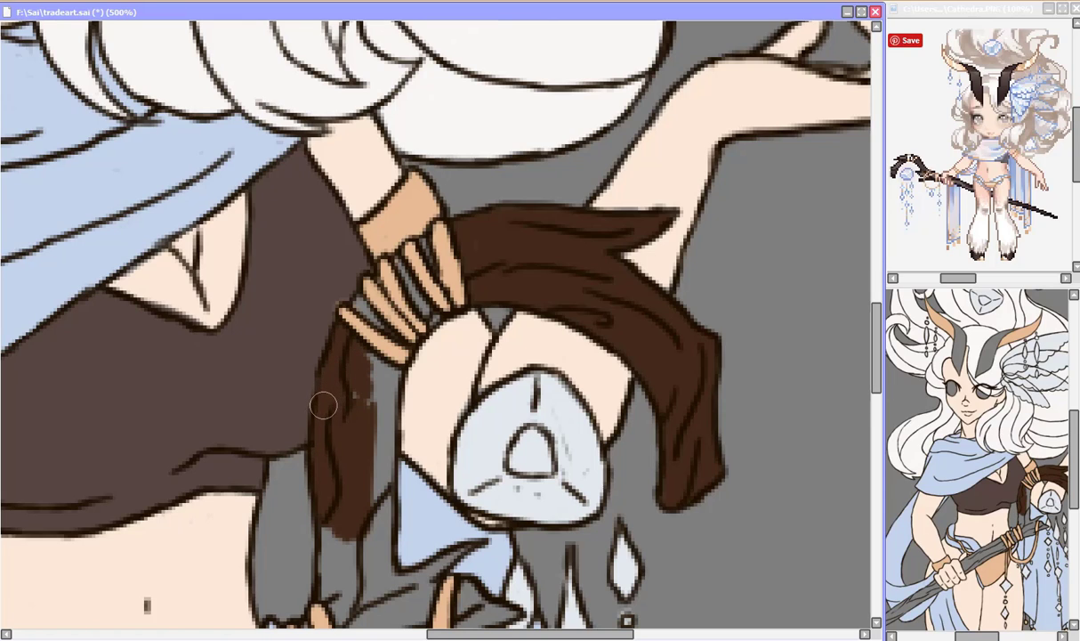
pyautogui.moveTo(398, 372)
pyautogui.mouseDown()
pyautogui.moveTo(379, 576)
pyautogui.moveTo(329, 570)
pyautogui.mouseUp()
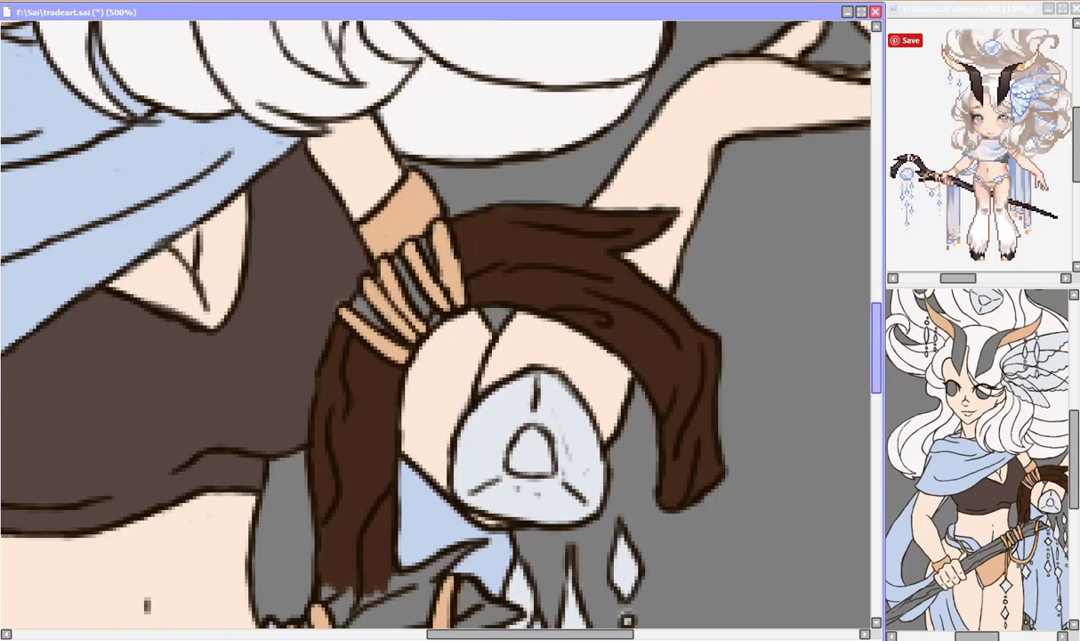
pyautogui.moveTo(877, 347); pyautogui.dragTo(876, 385)
pyautogui.moveTo(329, 353)
pyautogui.mouseDown()
pyautogui.moveTo(417, 331)
pyautogui.moveTo(420, 408)
pyautogui.moveTo(417, 354)
pyautogui.mouseUp()
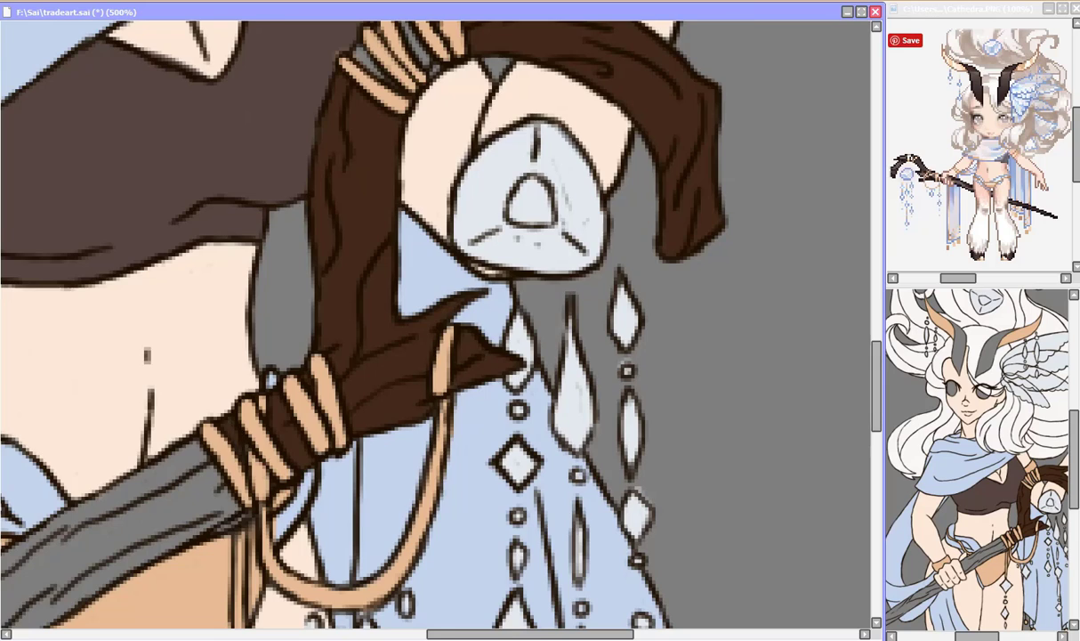
pyautogui.scroll(3, 396, 147)
# - Paint the staff shaft between the cord bindings and the gripping hand in dark brown
pyautogui.moveTo(473, 281); pyautogui.dragTo(814, 23)
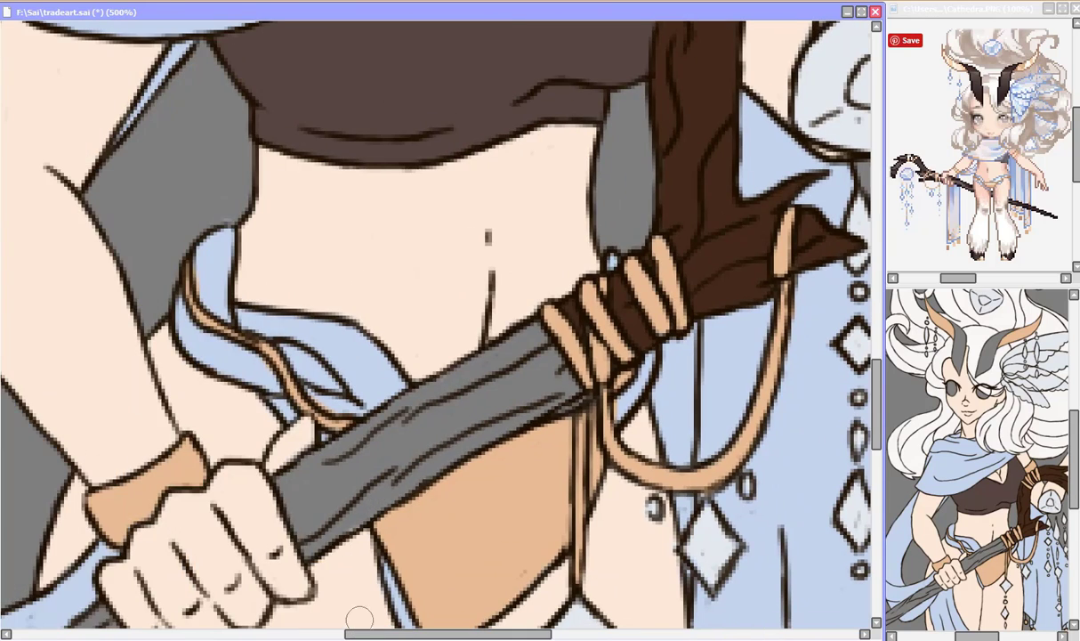
pyautogui.moveTo(301, 523)
pyautogui.mouseDown()
pyautogui.moveTo(307, 473)
pyautogui.moveTo(463, 369)
pyautogui.mouseUp()
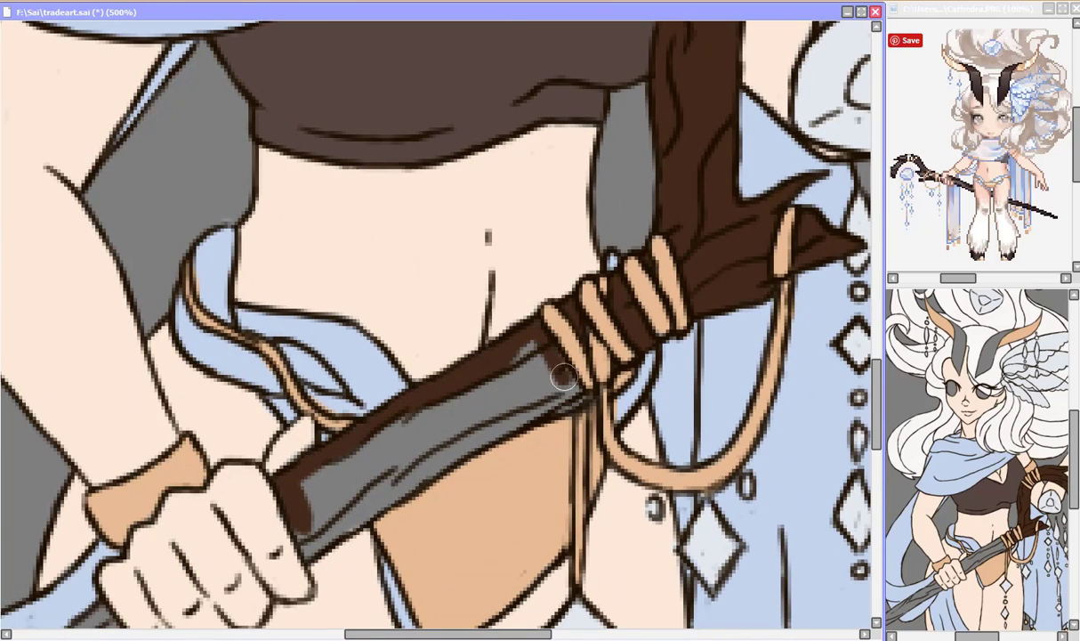
pyautogui.moveTo(559, 365)
pyautogui.mouseDown()
pyautogui.moveTo(305, 529)
pyautogui.moveTo(301, 415)
pyautogui.moveTo(429, 453)
pyautogui.moveTo(525, 360)
pyautogui.mouseUp()
pyautogui.scroll(-4, 525, 360)
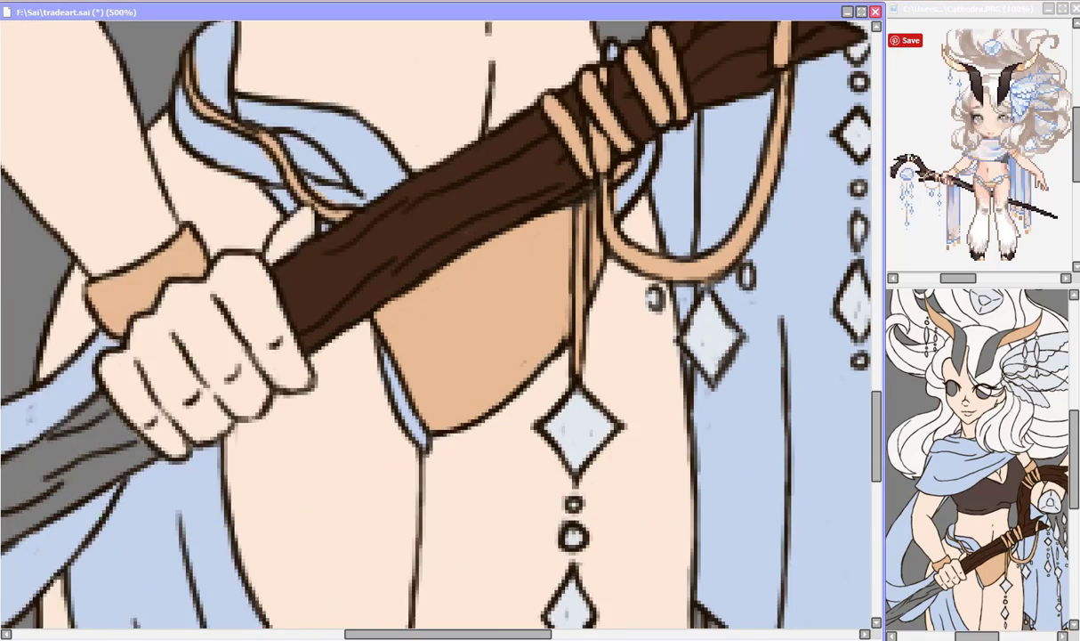
# - Paint the lower staff shaft from below the gripping hand to its tip in dark brown
pyautogui.moveTo(54, 525); pyautogui.dragTo(520, 338)
pyautogui.moveTo(487, 292)
pyautogui.mouseDown()
pyautogui.moveTo(410, 318)
pyautogui.moveTo(459, 350)
pyautogui.moveTo(571, 223)
pyautogui.moveTo(581, 268)
pyautogui.moveTo(203, 462)
pyautogui.moveTo(366, 345)
pyautogui.moveTo(362, 401)
pyautogui.moveTo(409, 356)
pyautogui.mouseUp()
pyautogui.scroll(-3, 145, 518)
pyautogui.hscroll(-3, 145, 519)
pyautogui.moveTo(145, 519)
pyautogui.mouseDown()
pyautogui.moveTo(342, 382)
pyautogui.moveTo(418, 354)
pyautogui.moveTo(401, 348)
pyautogui.mouseUp()
# - Fill the gaps between the wraps at the staff's bend with dark brown and check the whole figure
pyautogui.moveTo(343, 634); pyautogui.dragTo(577, 633)
pyautogui.moveTo(876, 484); pyautogui.dragTo(877, 350)
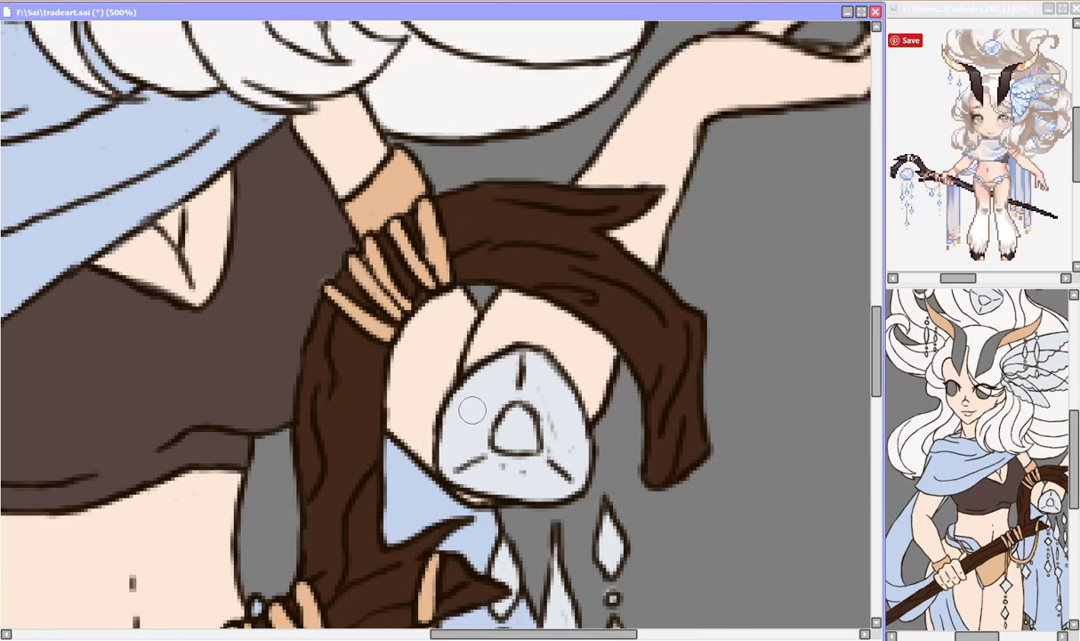
pyautogui.scroll(-6, 539, 452)
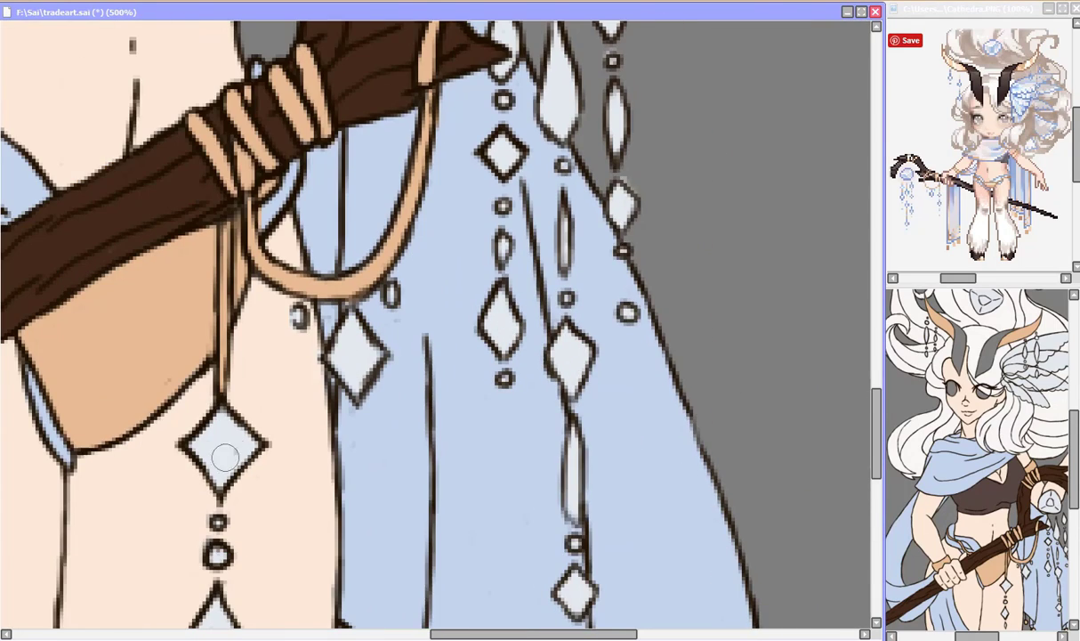
pyautogui.scroll(-3, 210, 432)
pyautogui.scroll(8, 823, 410)
pyautogui.press('Home')
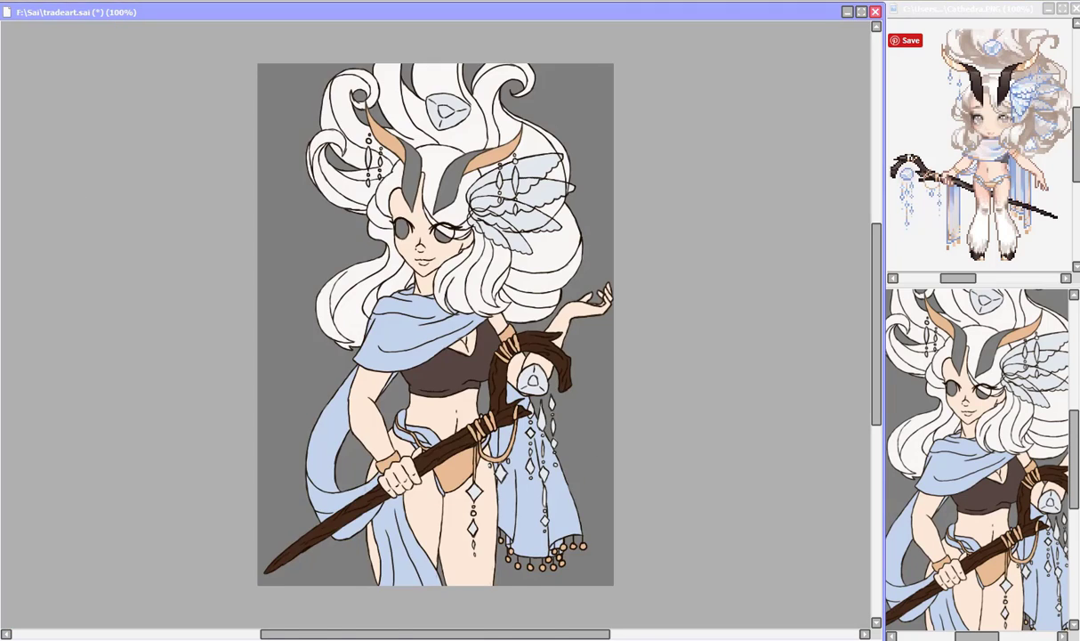
# - Fill the dark inner bands of both horns with the greyish brown of the top
pyautogui.press('pageup')
pyautogui.moveTo(877, 266); pyautogui.dragTo(876, 213)
pyautogui.press('pageup')
pyautogui.press('pageup')
pyautogui.press('pageup')
pyautogui.moveTo(459, 303)
pyautogui.mouseDown()
pyautogui.moveTo(509, 210)
pyautogui.moveTo(503, 221)
pyautogui.moveTo(500, 185)
pyautogui.moveTo(530, 221)
pyautogui.mouseUp()
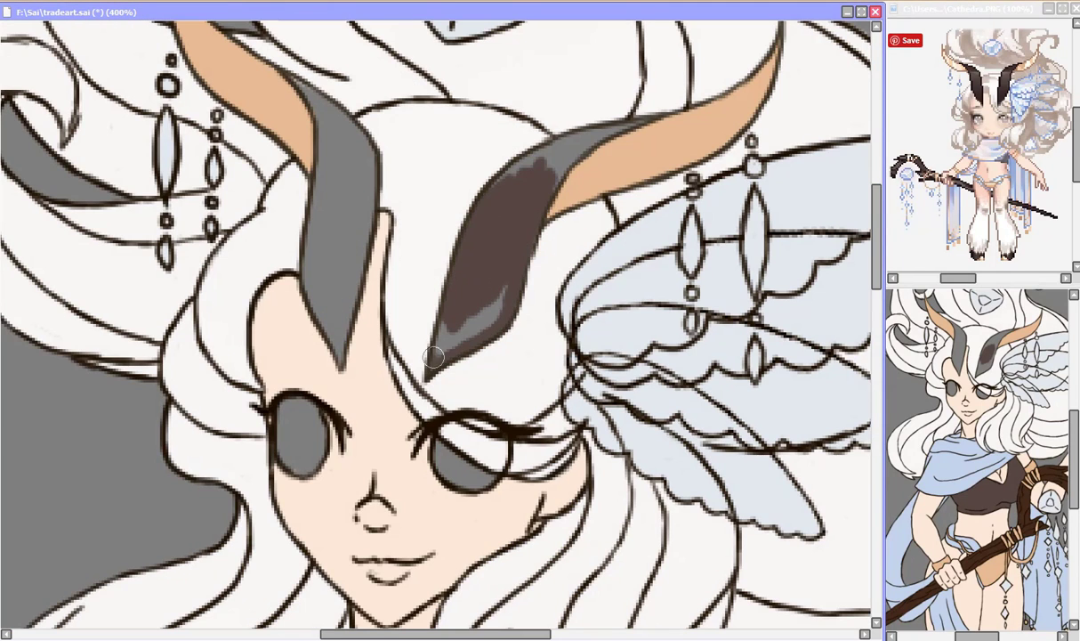
pyautogui.moveTo(433, 357)
pyautogui.mouseDown()
pyautogui.moveTo(507, 174)
pyautogui.moveTo(580, 134)
pyautogui.mouseUp()
pyautogui.moveTo(307, 165)
pyautogui.mouseDown()
pyautogui.moveTo(309, 258)
pyautogui.moveTo(329, 285)
pyautogui.moveTo(368, 162)
pyautogui.mouseUp()
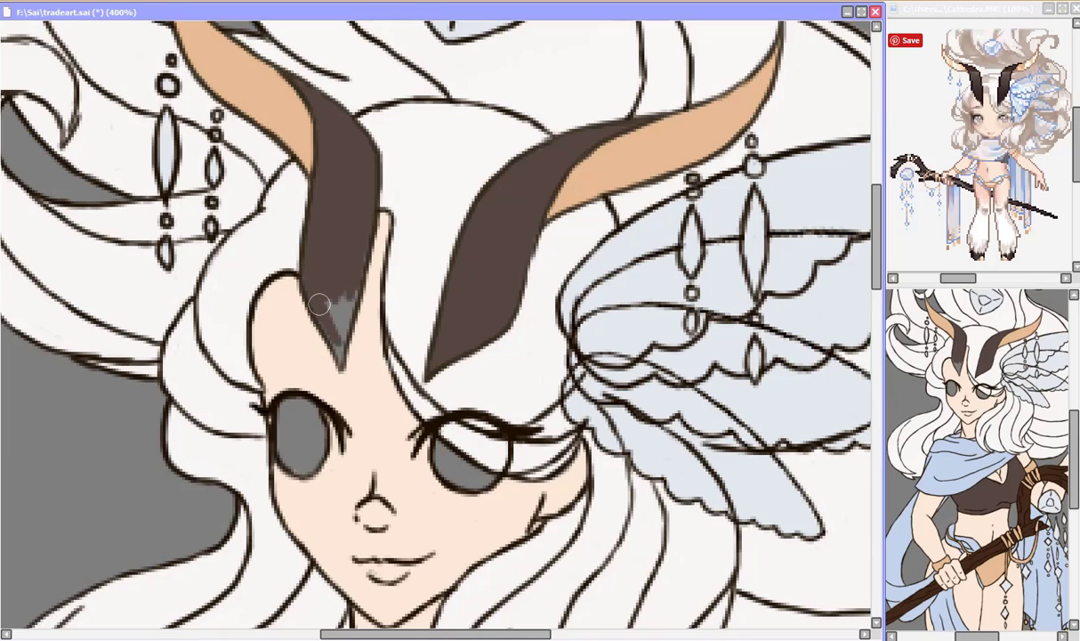
# - Try a brush stroke on the brown top and undo it
pyautogui.scroll(-10, 659, 276)
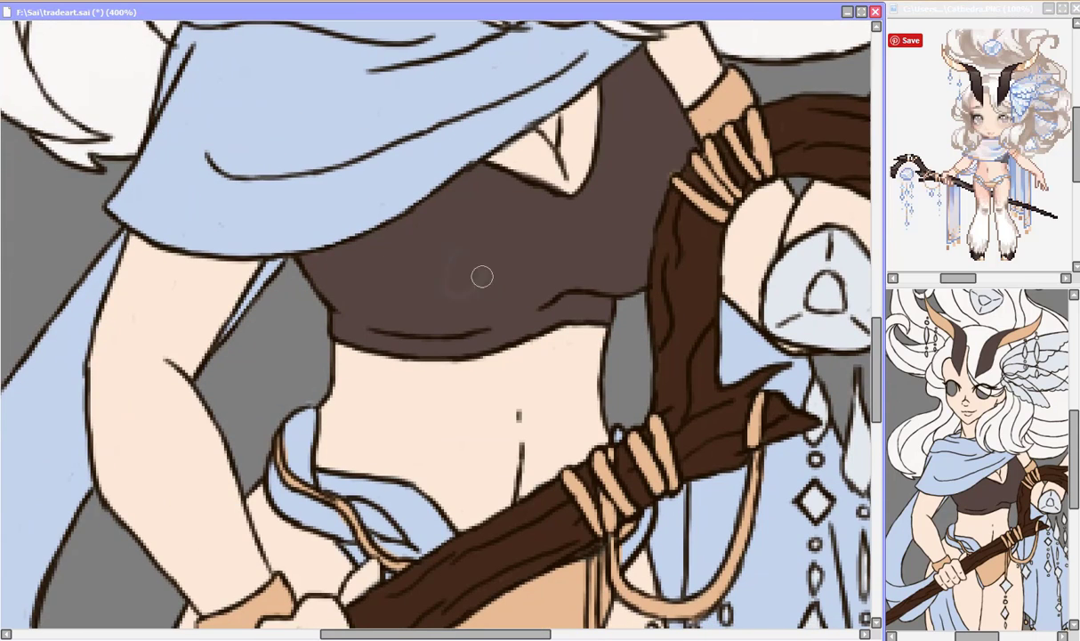
pyautogui.moveTo(482, 276); pyautogui.dragTo(489, 287)
pyautogui.hotkey('ctrl', 'z')
pyautogui.scroll(-4, 418, 43)
pyautogui.moveTo(876, 345); pyautogui.dragTo(877, 320)
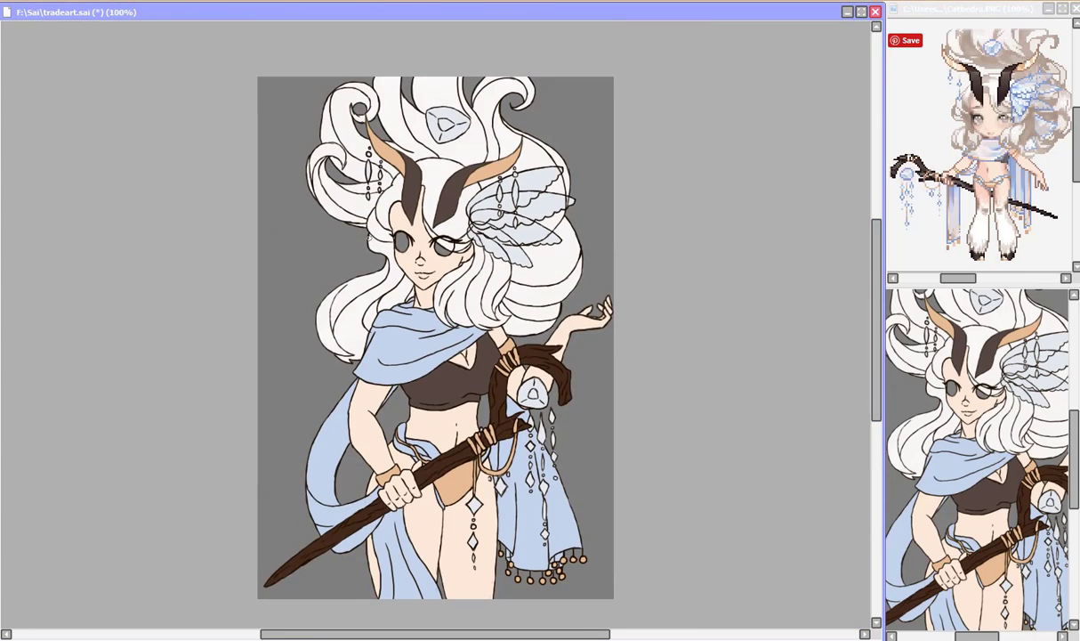
# - Try filling both eyes with a muted greyish purple and undo it
pyautogui.scroll(4, 604, 286)
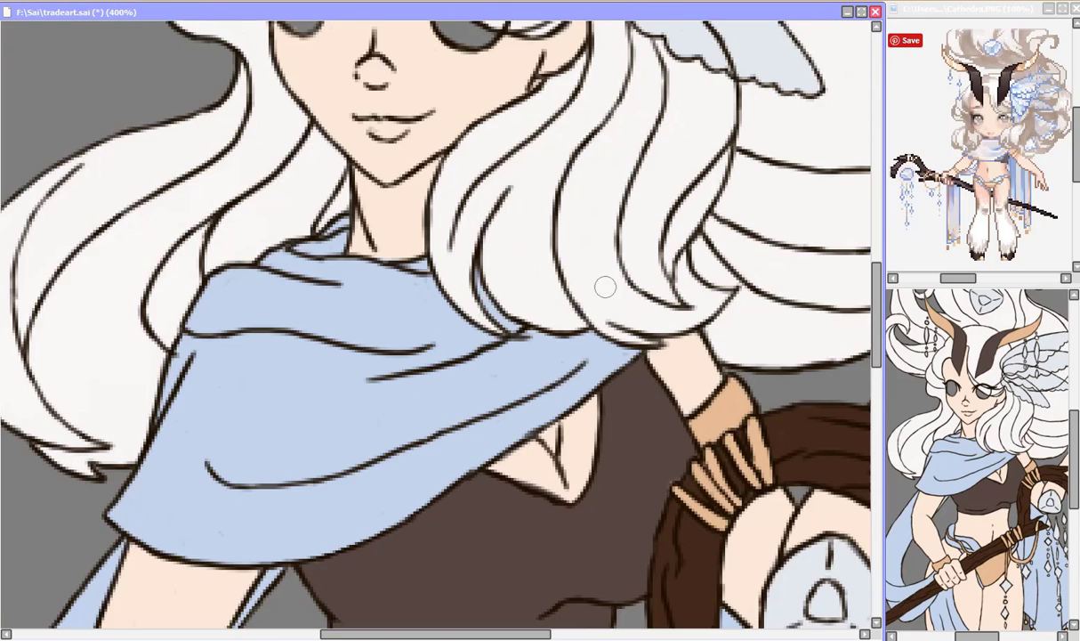
pyautogui.scroll(3, 605, 286)
pyautogui.moveTo(455, 206); pyautogui.dragTo(455, 224)
pyautogui.moveTo(281, 167); pyautogui.dragTo(289, 187)
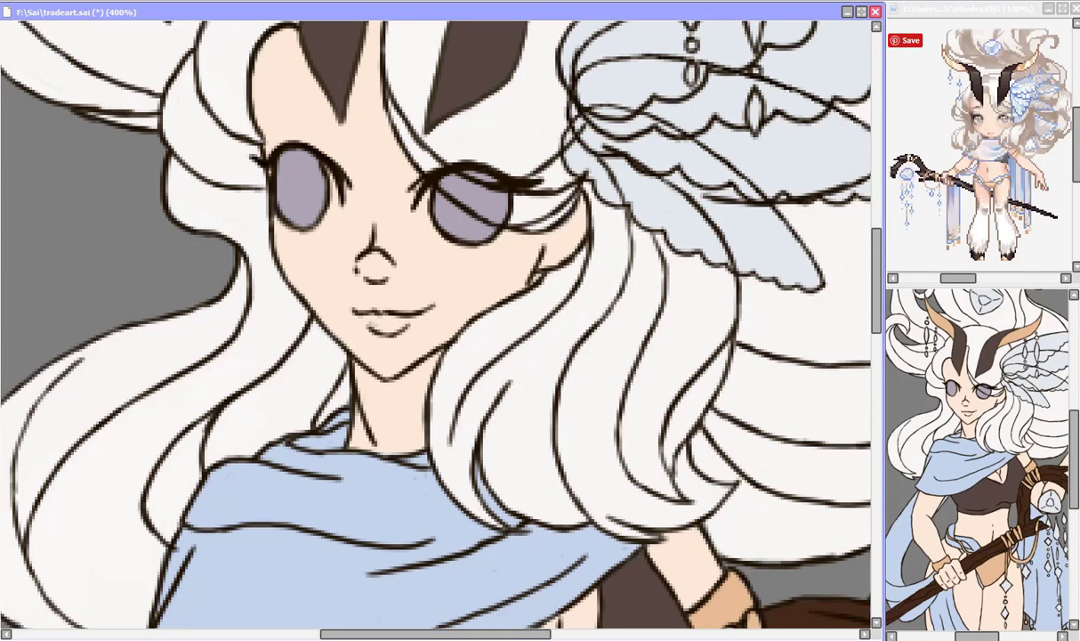
pyautogui.hotkey('ctrl', 'z')
# - Fill both eyes, including the part under the fringe, with light lilac
pyautogui.moveTo(303, 163); pyautogui.dragTo(290, 182)
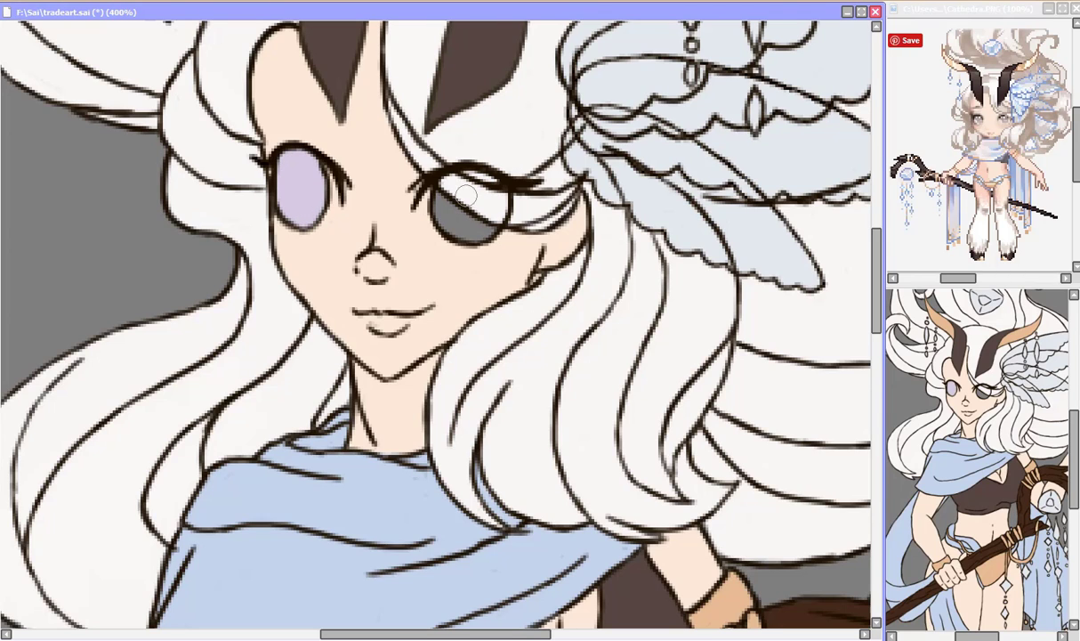
pyautogui.moveTo(465, 195); pyautogui.dragTo(473, 225)
pyautogui.scroll(3, 863, 279)
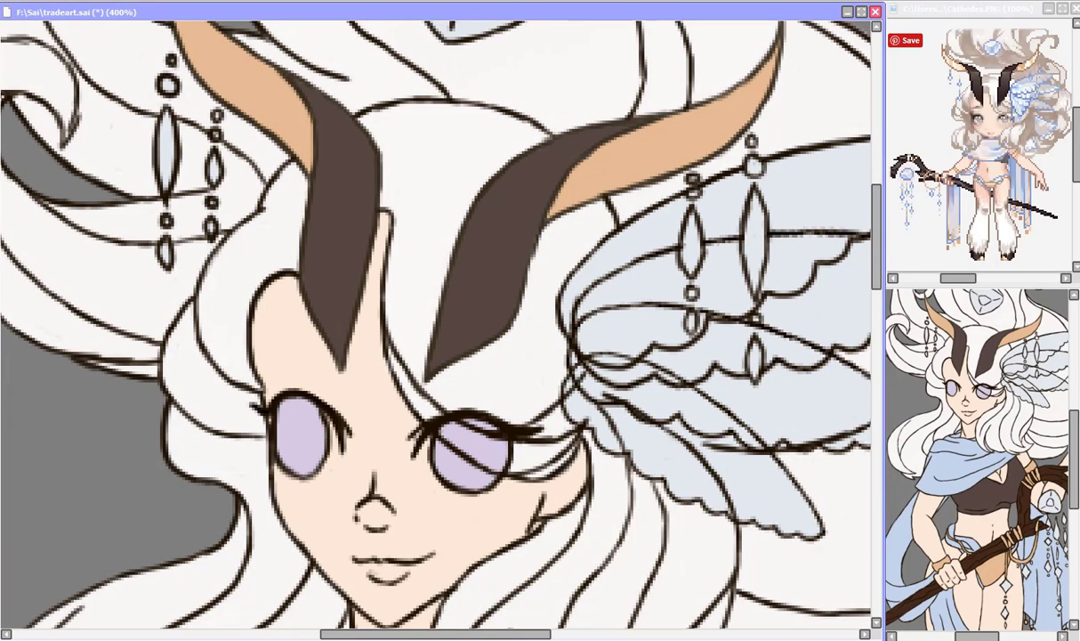
# - Erase the overlapping feather outlines and inner scallop lines from the pale blue wing ornament beside the head
pyautogui.moveTo(475, 634); pyautogui.dragTo(513, 633)
pyautogui.moveTo(302, 374)
pyautogui.mouseDown()
pyautogui.moveTo(346, 396)
pyautogui.moveTo(316, 423)
pyautogui.moveTo(421, 483)
pyautogui.mouseUp()
pyautogui.moveTo(414, 438); pyautogui.dragTo(451, 434)
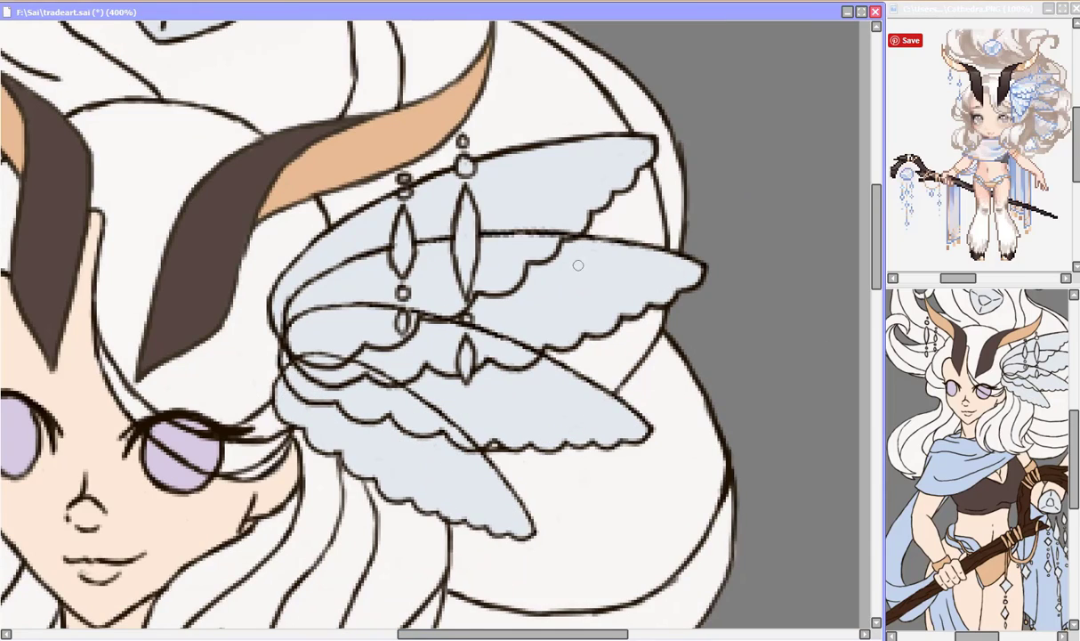
pyautogui.moveTo(577, 265)
pyautogui.mouseDown()
pyautogui.moveTo(552, 243)
pyautogui.moveTo(496, 298)
pyautogui.moveTo(355, 347)
pyautogui.moveTo(429, 323)
pyautogui.moveTo(392, 347)
pyautogui.mouseUp()
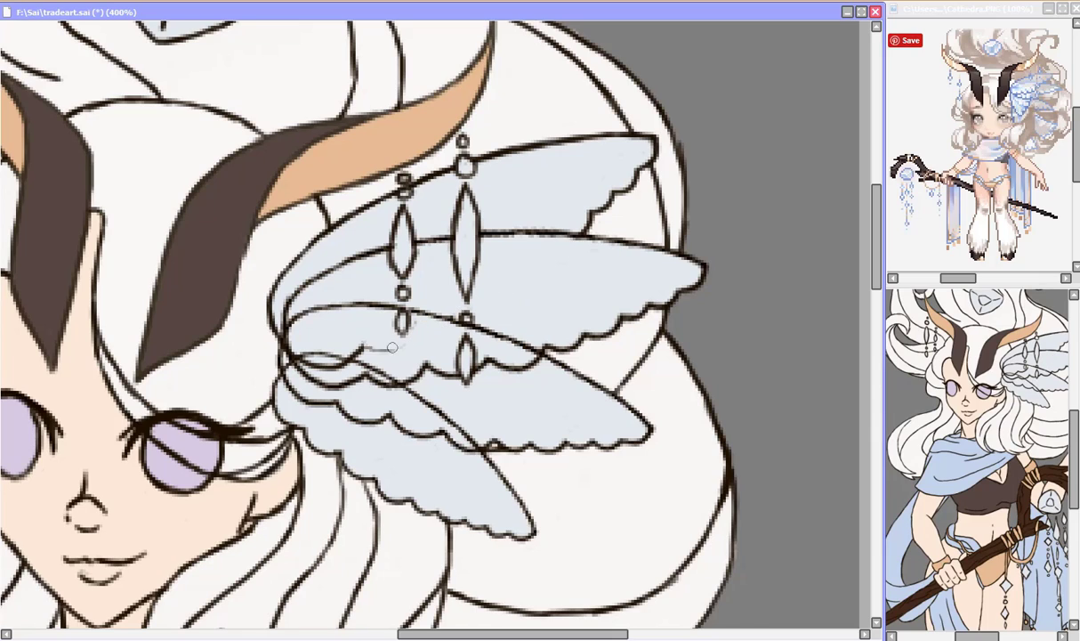
pyautogui.moveTo(299, 372)
pyautogui.mouseDown()
pyautogui.moveTo(372, 417)
pyautogui.moveTo(342, 365)
pyautogui.moveTo(342, 399)
pyautogui.moveTo(303, 360)
pyautogui.moveTo(344, 364)
pyautogui.moveTo(396, 387)
pyautogui.moveTo(410, 424)
pyautogui.moveTo(387, 441)
pyautogui.moveTo(429, 426)
pyautogui.moveTo(473, 451)
pyautogui.mouseUp()
pyautogui.moveTo(391, 356); pyautogui.dragTo(538, 359)
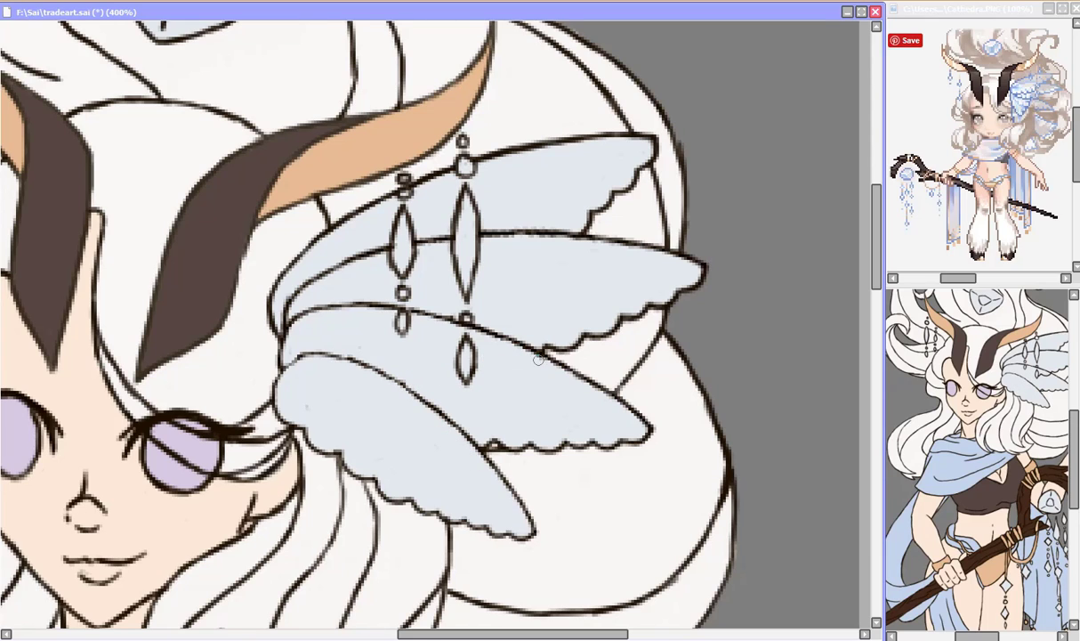
# - Paint a slightly darker greyish-purple oval pupil in the middle of each lilac iris
pyautogui.press('Home')
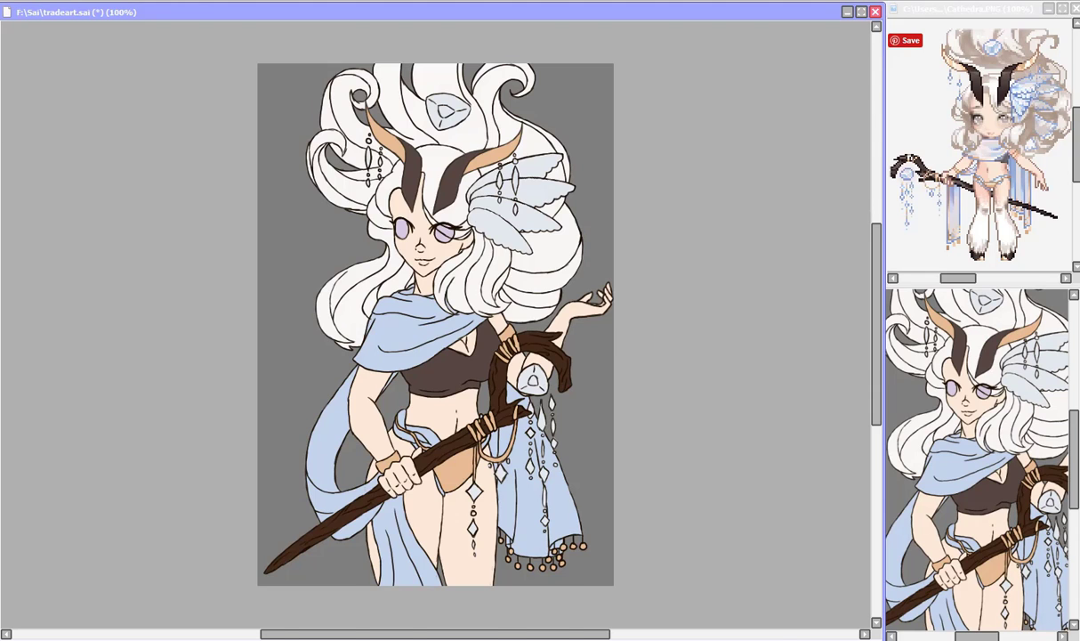
pyautogui.scroll(10, 436, 243)
pyautogui.moveTo(228, 212); pyautogui.dragTo(228, 264)
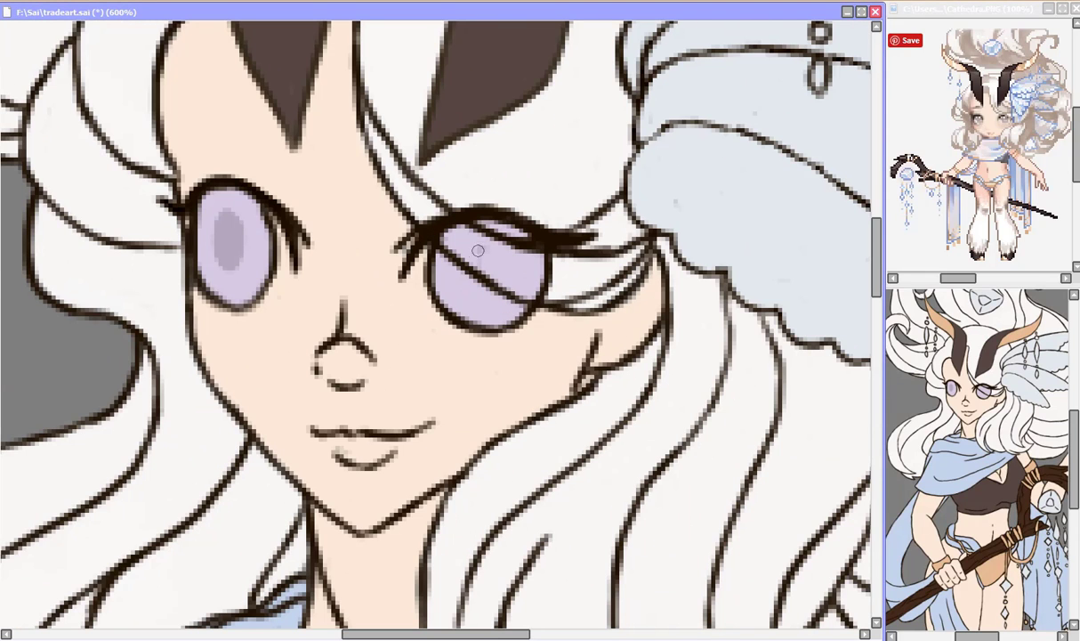
pyautogui.moveTo(485, 237); pyautogui.dragTo(484, 273)
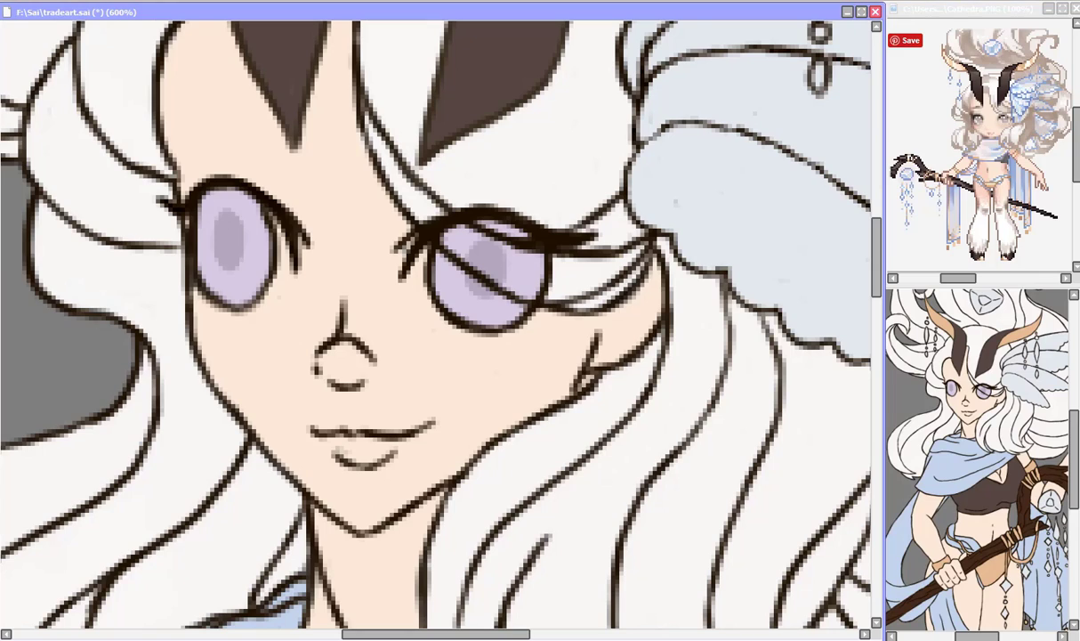
# - Shade the upper part of both irises with soft greyish purple, darkest under the upper lash lines
pyautogui.moveTo(182, 192); pyautogui.dragTo(251, 218)
pyautogui.moveTo(436, 227); pyautogui.dragTo(503, 249)
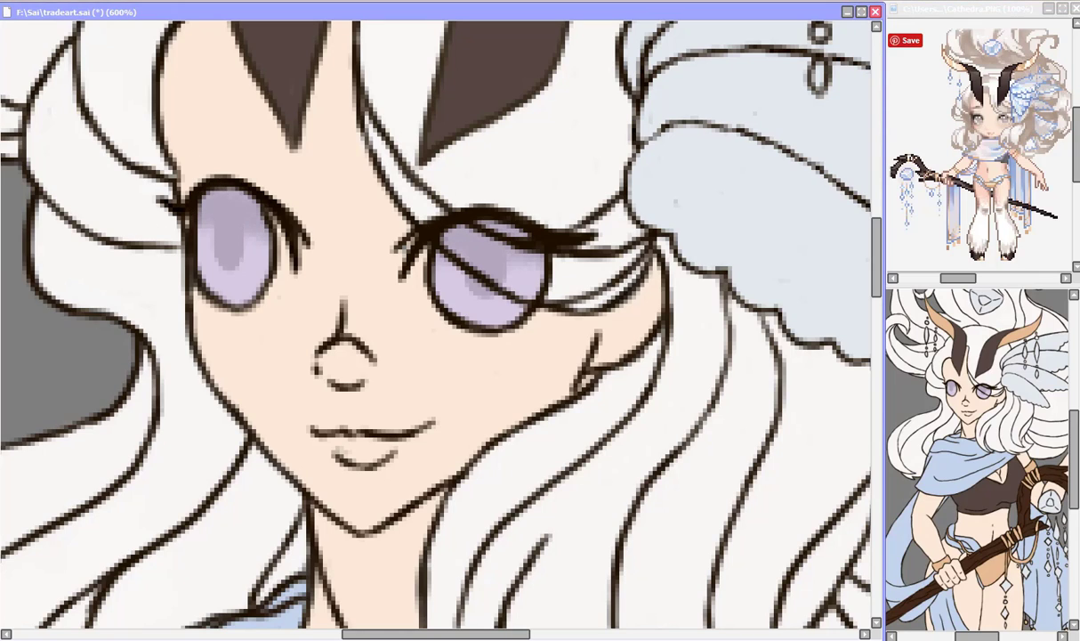
pyautogui.moveTo(195, 201); pyautogui.dragTo(236, 197)
pyautogui.moveTo(491, 233); pyautogui.dragTo(441, 242)
pyautogui.moveTo(203, 210); pyautogui.dragTo(267, 214)
pyautogui.moveTo(440, 224); pyautogui.dragTo(497, 237)
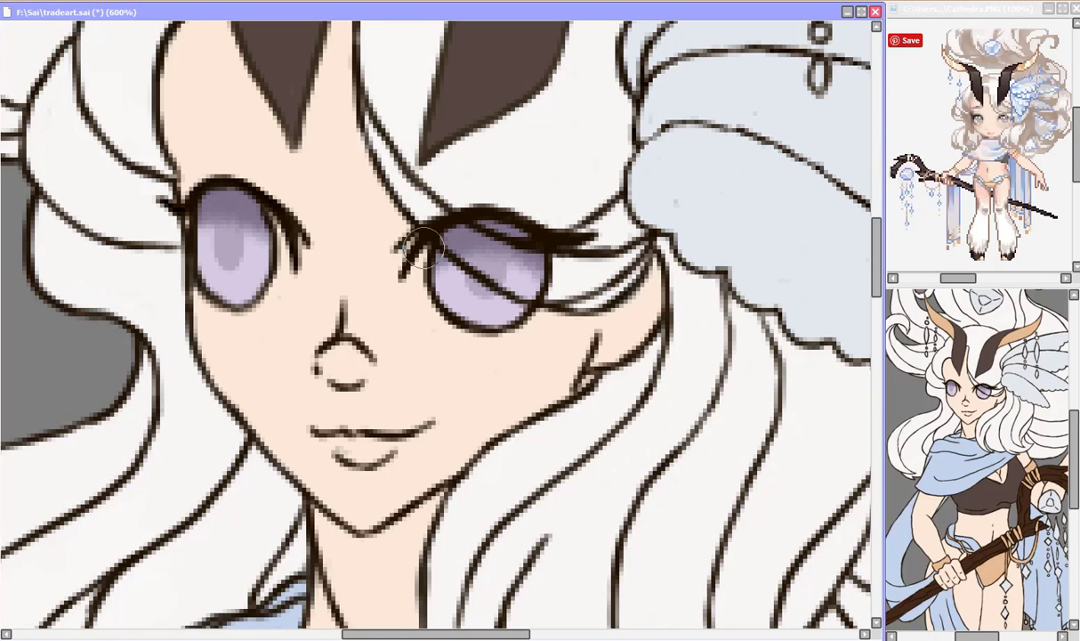
# - Darken both pupils with deeper purple and shade the outer rims of the irises
pyautogui.moveTo(221, 226)
pyautogui.mouseDown()
pyautogui.moveTo(224, 265)
pyautogui.moveTo(233, 224)
pyautogui.mouseUp()
pyautogui.moveTo(480, 291); pyautogui.dragTo(489, 247)
pyautogui.moveTo(240, 303); pyautogui.dragTo(264, 274)
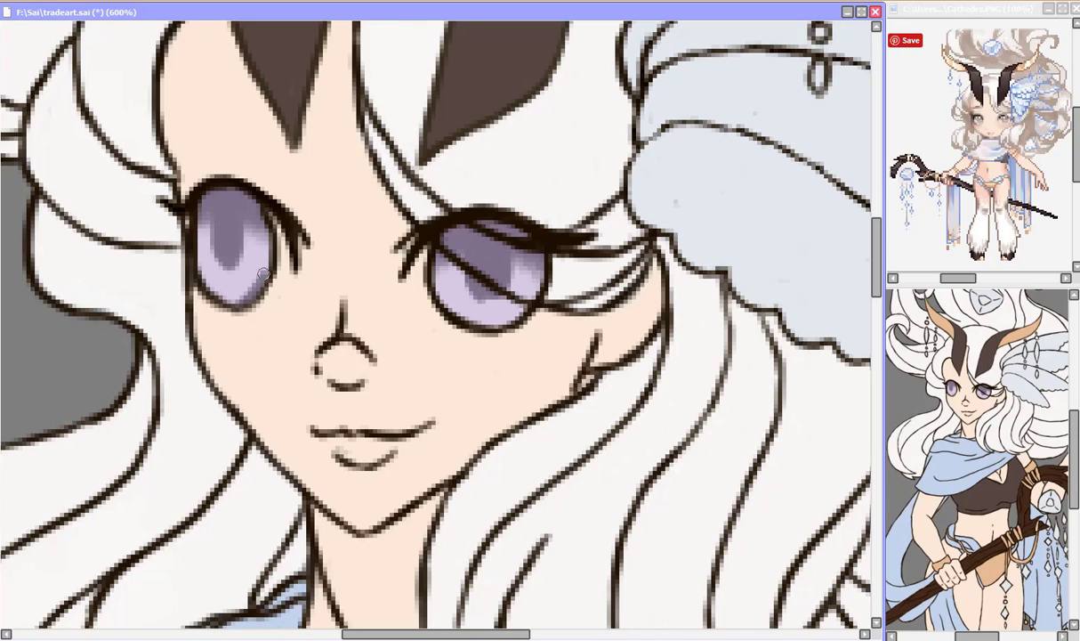
pyautogui.moveTo(253, 222); pyautogui.dragTo(200, 294)
pyautogui.moveTo(418, 258); pyautogui.dragTo(516, 307)
pyautogui.moveTo(436, 266); pyautogui.dragTo(480, 311)
pyautogui.moveTo(514, 260); pyautogui.dragTo(509, 300)
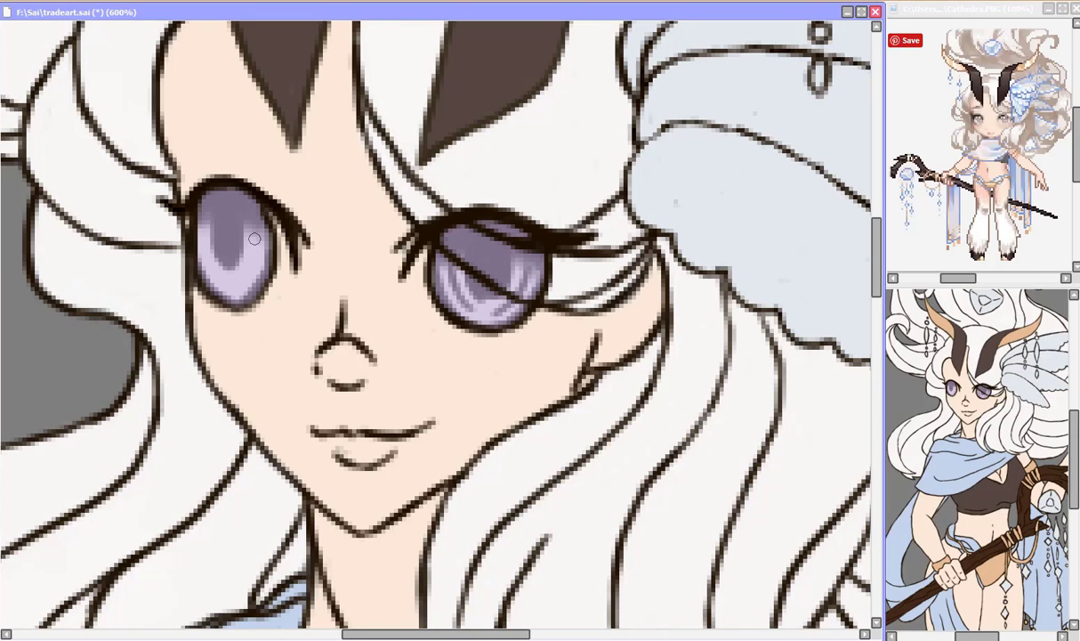
# - Add small light flecks around the pupils and a soft white glow on the lower part of both irises
pyautogui.moveTo(203, 235); pyautogui.dragTo(221, 283)
pyautogui.moveTo(442, 274)
pyautogui.mouseDown()
pyautogui.moveTo(485, 311)
pyautogui.moveTo(471, 262)
pyautogui.mouseUp()
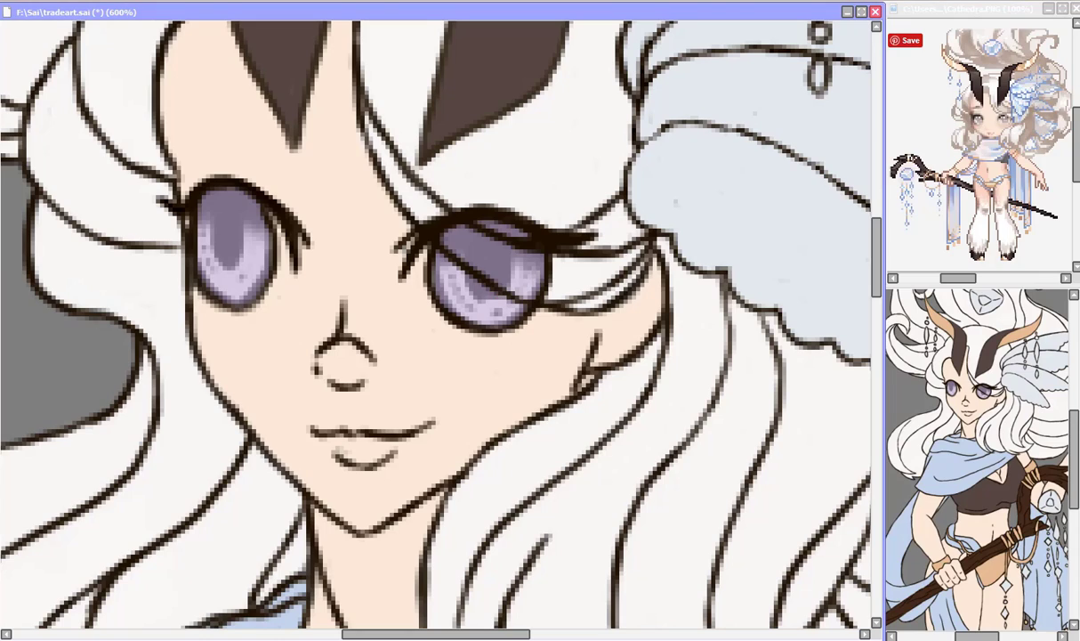
pyautogui.moveTo(191, 236); pyautogui.dragTo(241, 283)
pyautogui.moveTo(431, 258)
pyautogui.mouseDown()
pyautogui.moveTo(494, 307)
pyautogui.moveTo(492, 298)
pyautogui.mouseUp()
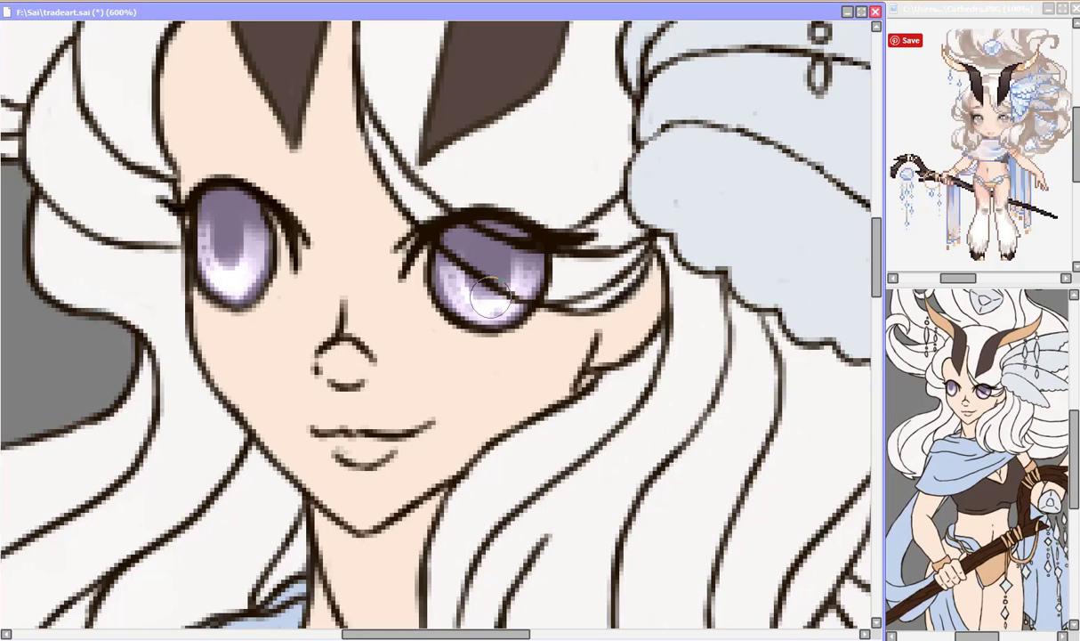
# - Undo the latest highlight strokes on the eyes and restore the white glow on the lower irises
pyautogui.hotkey('ctrl', 'z')
pyautogui.hotkey('ctrl', 'z')
pyautogui.hotkey('ctrl', 'z')
pyautogui.hotkey('ctrl', 'z')
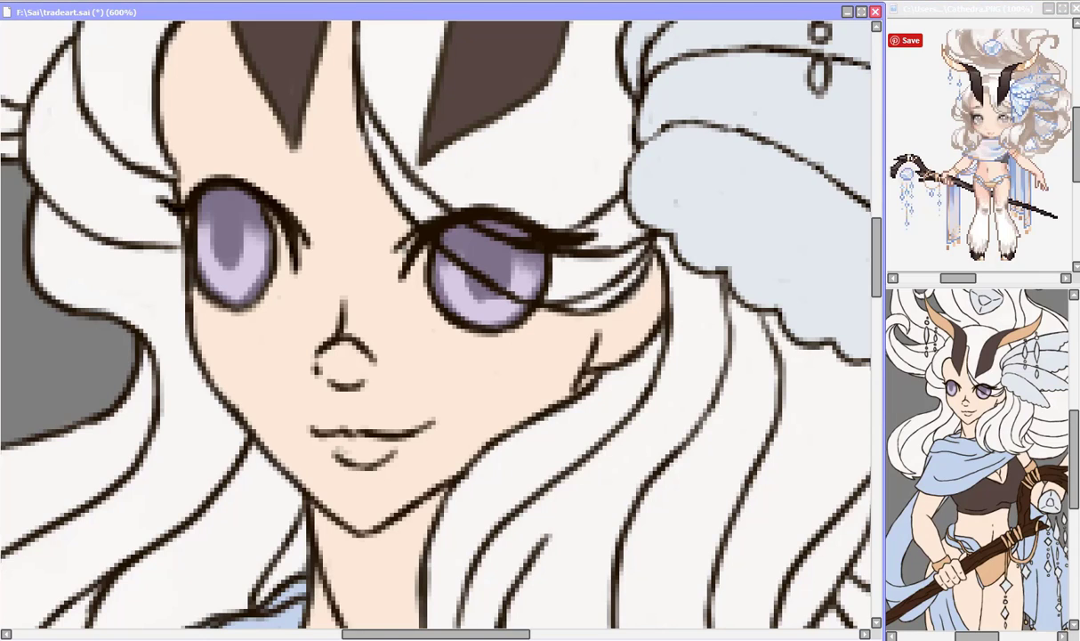
pyautogui.hotkey('ctrl', 'y')
pyautogui.hotkey('ctrl', 'y')
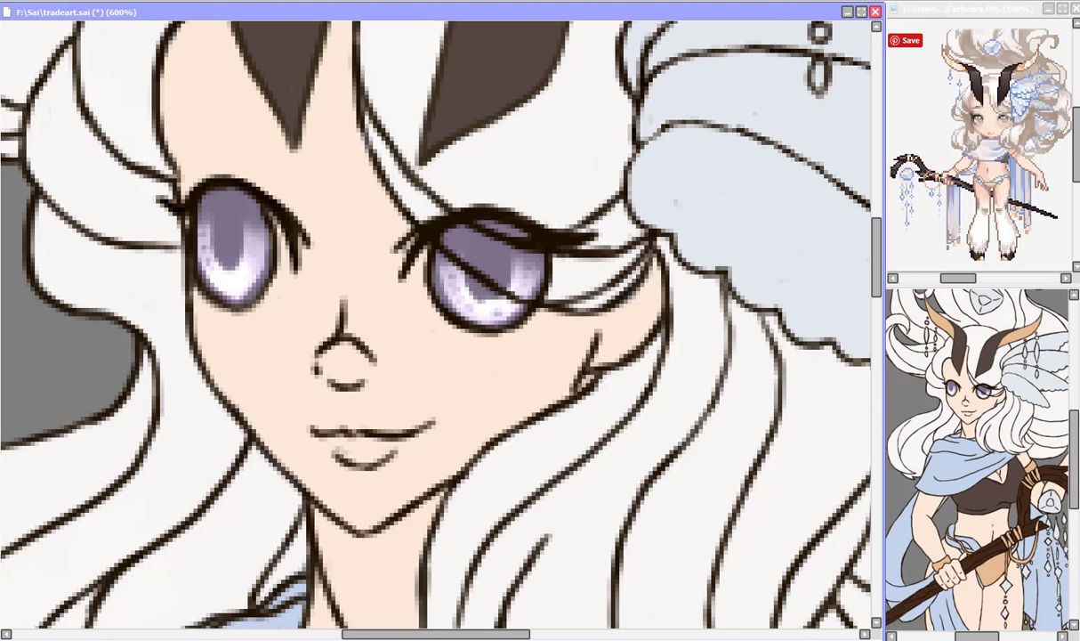
# - Enter ey as the layer name for the finished eyes
pyautogui.write('ey')
pyautogui.press('Return')
pyautogui.press('Home')
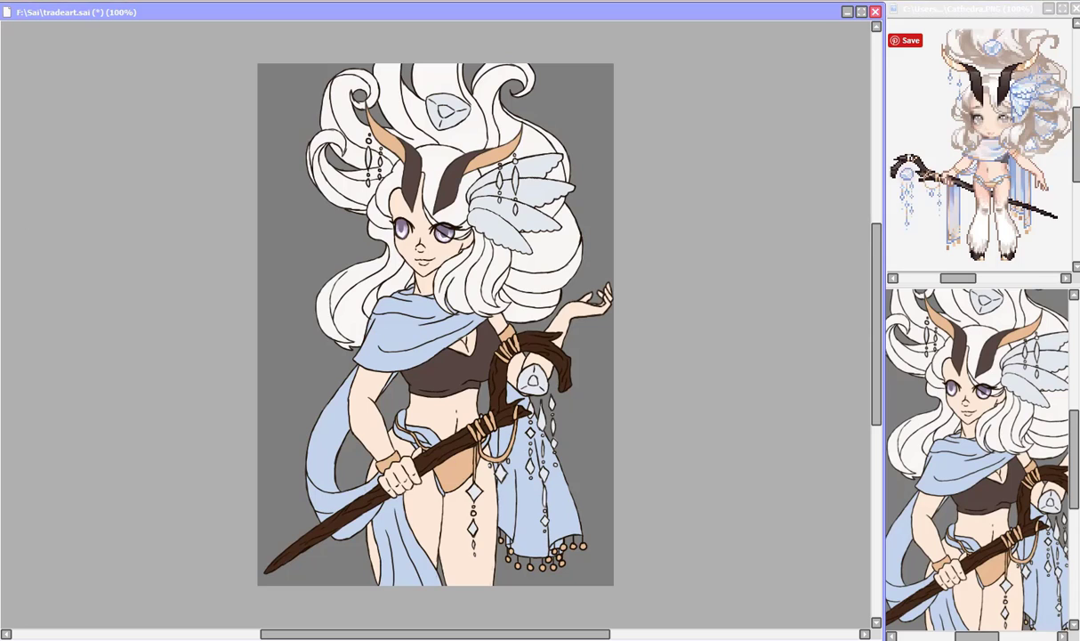
# - Brush soft pink tints onto the skin of the face, neck, arms, belly and thighs
pyautogui.hotkey('ctrl', '+')
pyautogui.scroll(3, 347, 170)
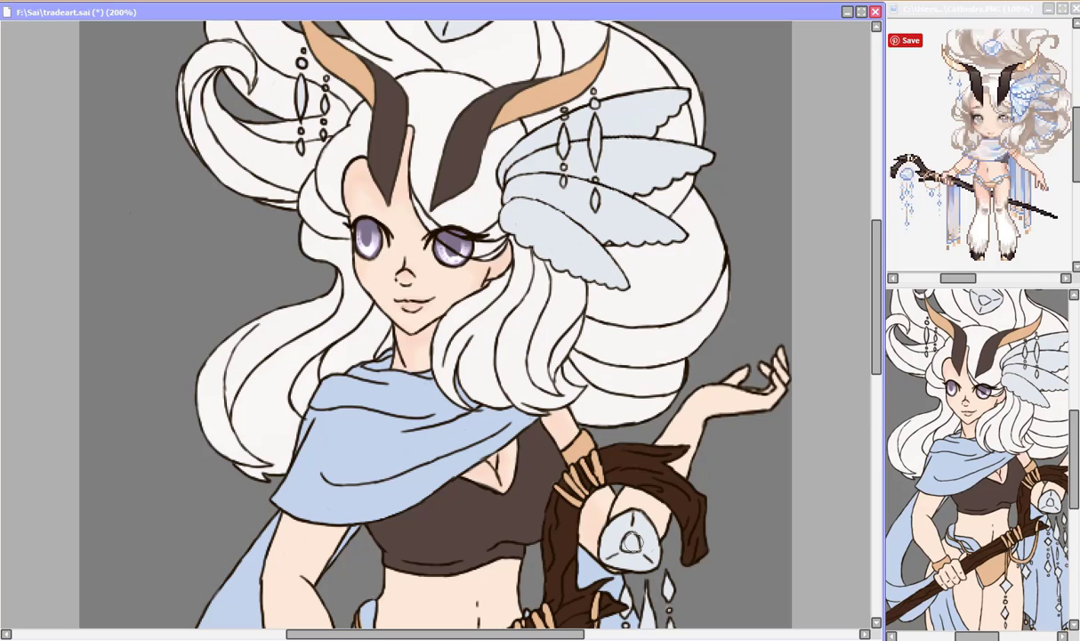
pyautogui.scroll(-5, 849, 349)
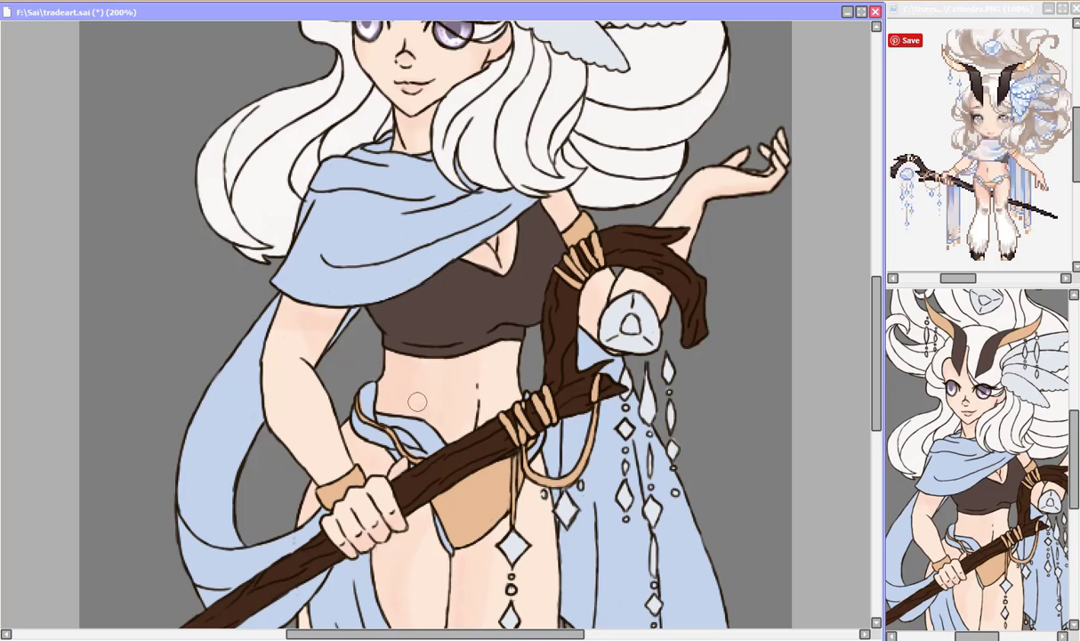
pyautogui.scroll(-5, 858, 320)
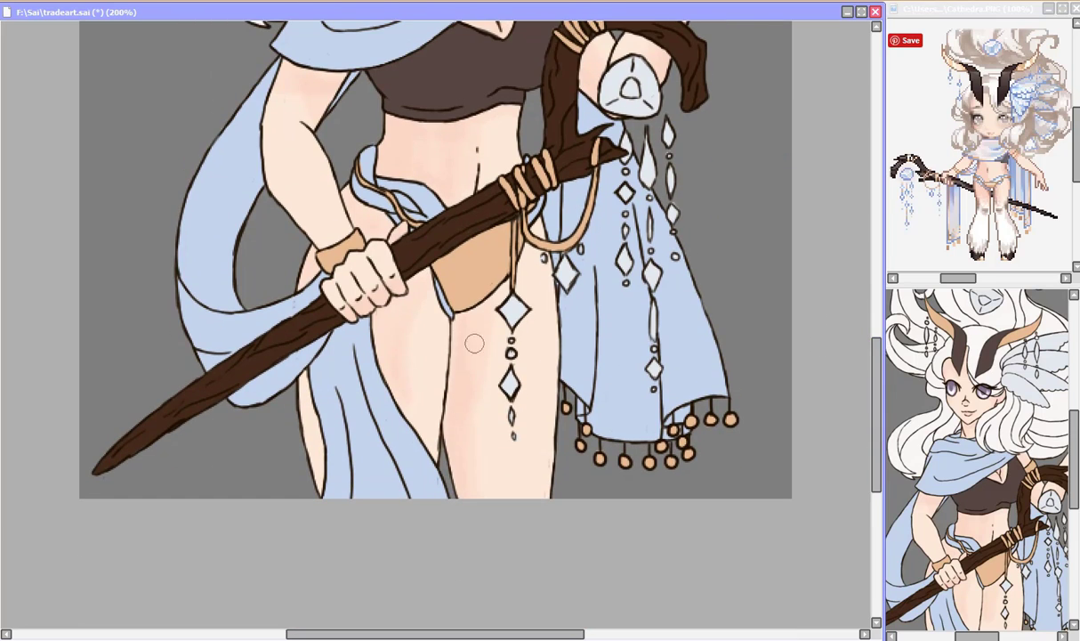
# - Deepen the skin shadows on the face, under the shawl and top, and along the arms, waist and thighs
pyautogui.scroll(9, 339, 145)
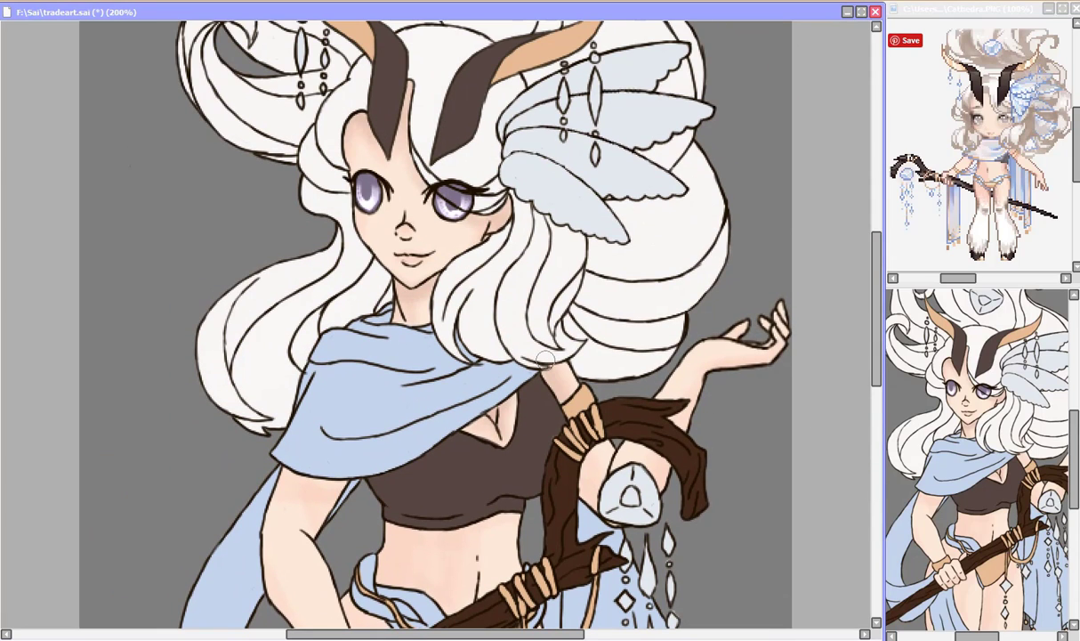
pyautogui.scroll(-3, 159, 397)
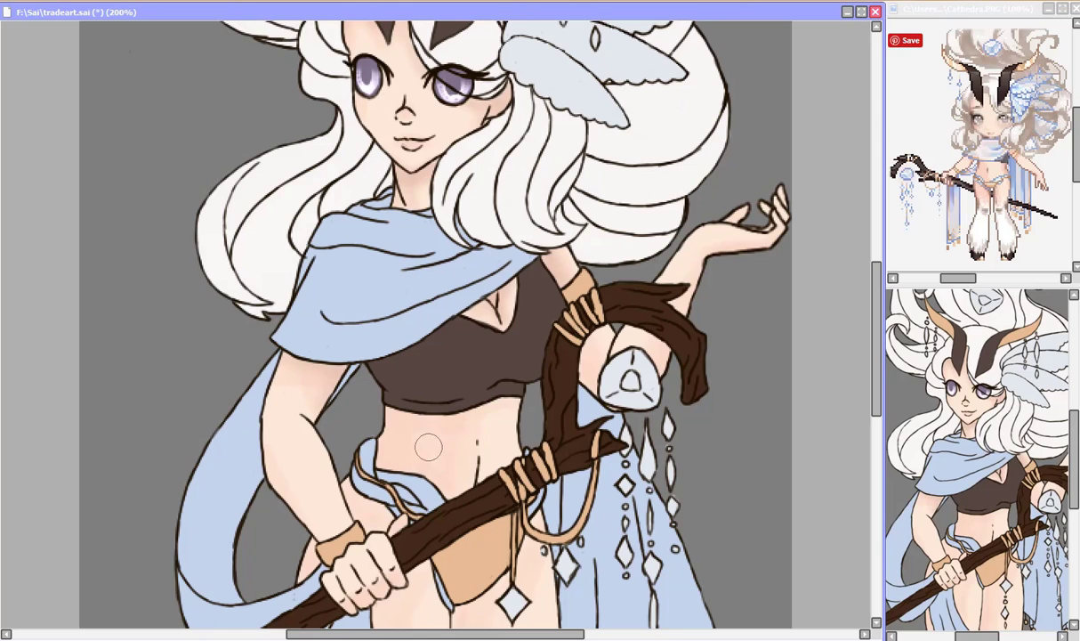
pyautogui.scroll(-5, 818, 306)
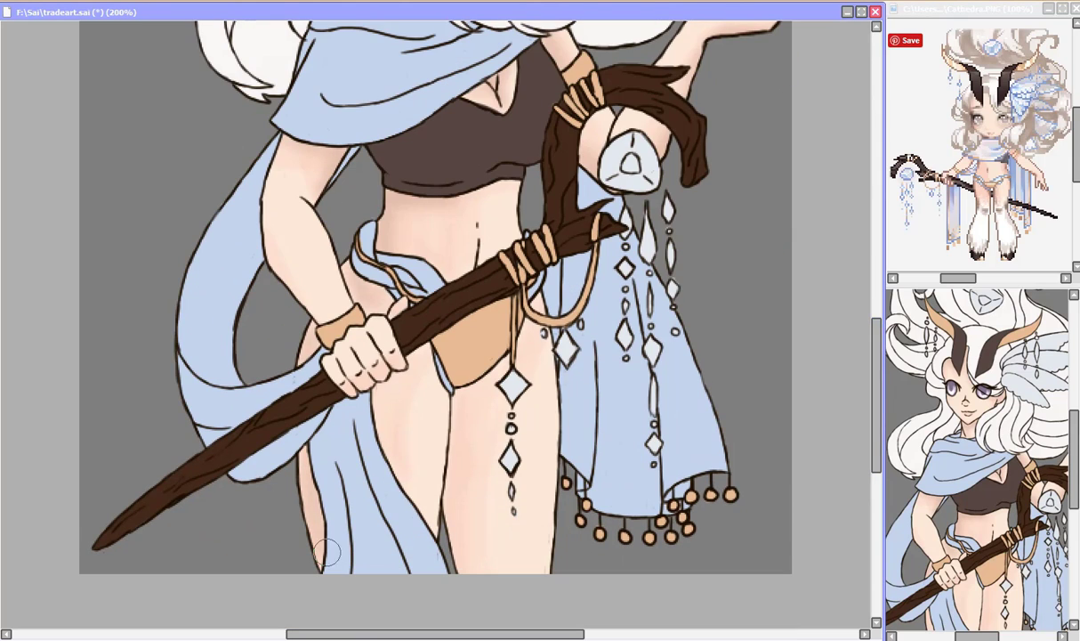
pyautogui.moveTo(456, 494); pyautogui.dragTo(465, 410)
# - Brush light greyish-mauve shading along the white hair strands around the horns, gem and wing ornament
pyautogui.moveTo(876, 395)
pyautogui.mouseDown()
pyautogui.moveTo(876, 372)
pyautogui.moveTo(877, 432)
pyautogui.moveTo(876, 255)
pyautogui.mouseUp()
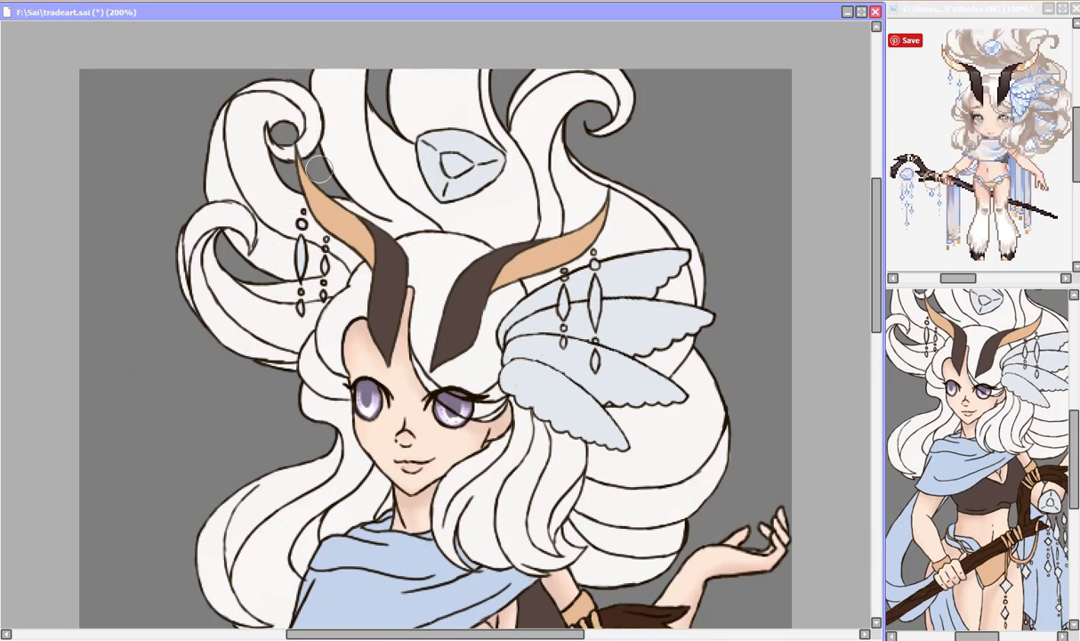
pyautogui.scroll(-3, 318, 166)
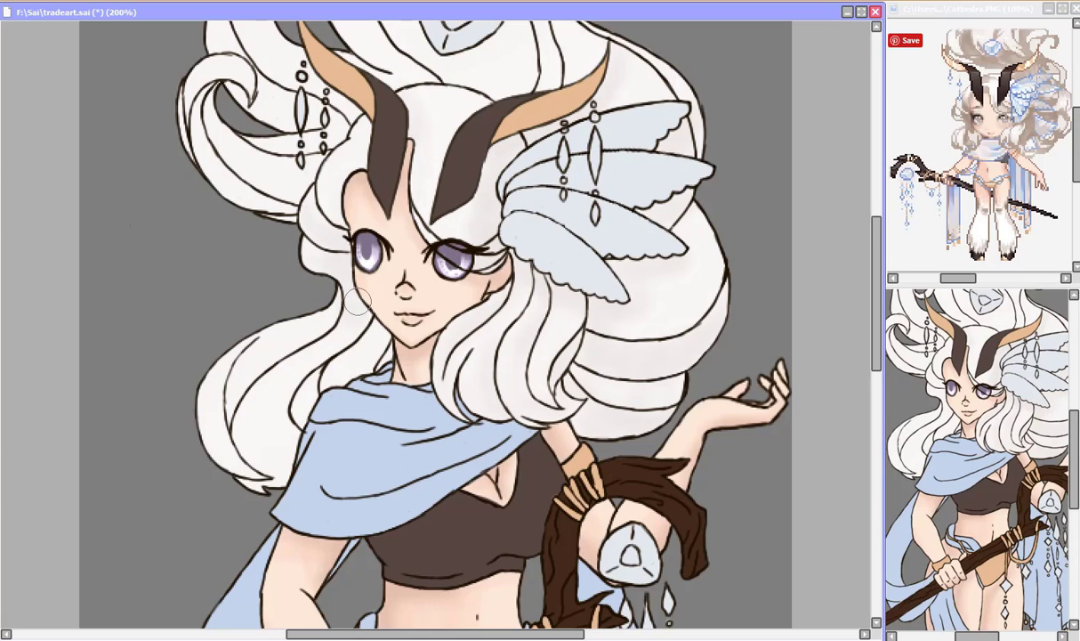
pyautogui.scroll(5, 414, 267)
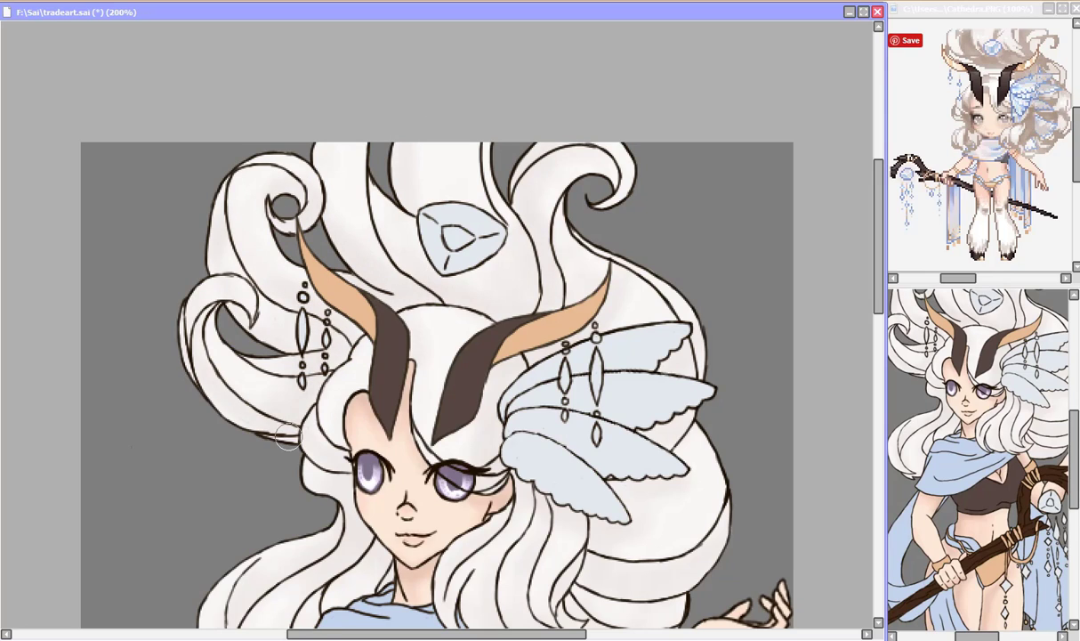
# - Deepen the greyish shadows between the hair strands, from the upper curls to the locks beside the face and shoulders
pyautogui.scroll(-3, 458, 386)
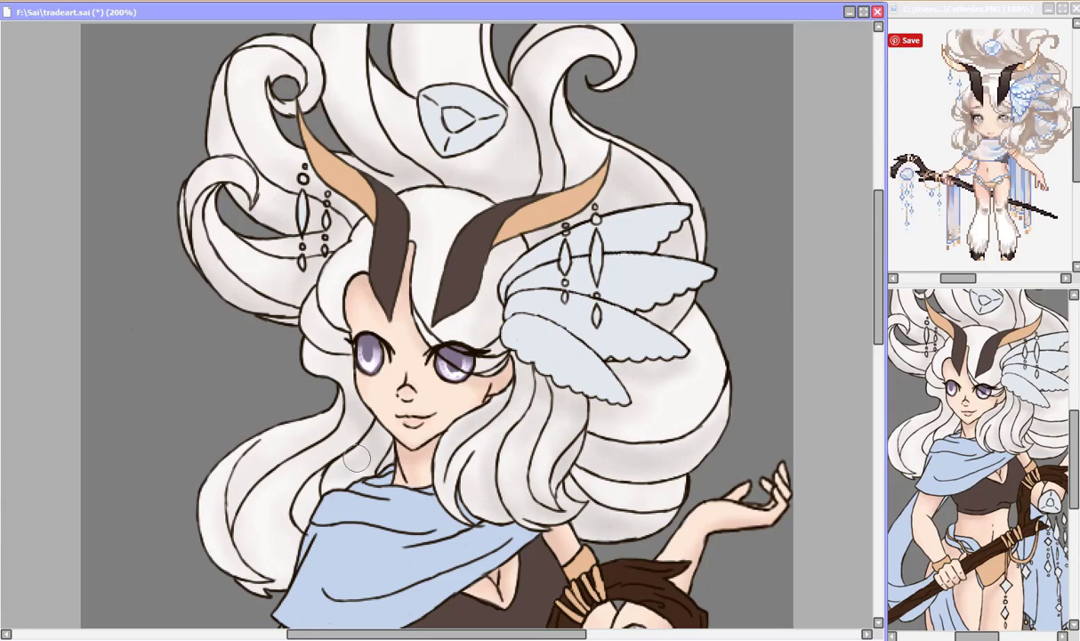
pyautogui.scroll(-3, 343, 231)
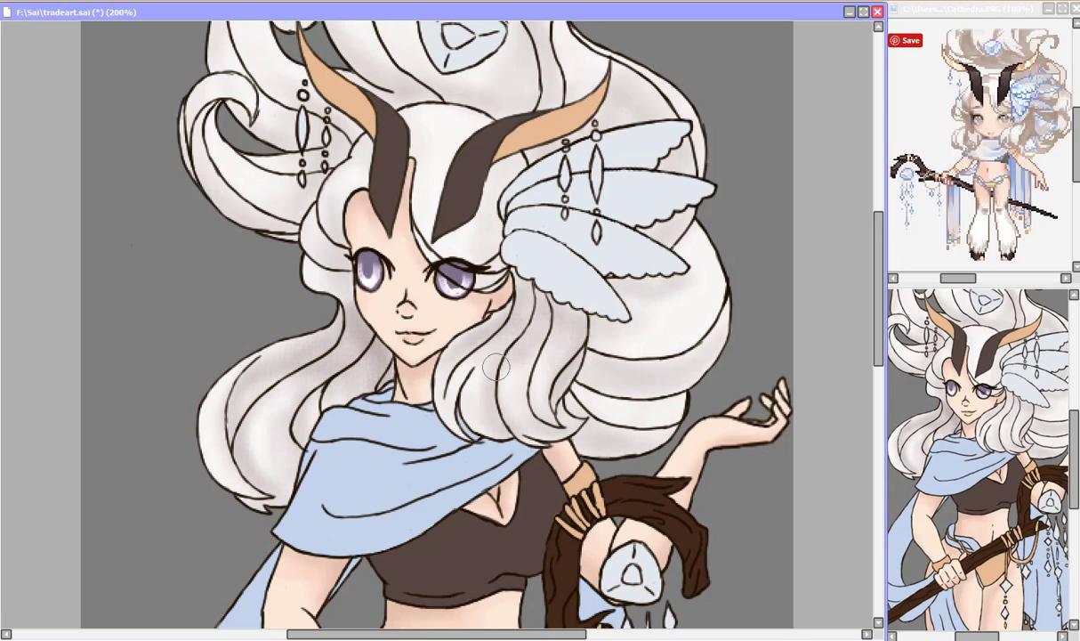
pyautogui.scroll(5, 584, 98)
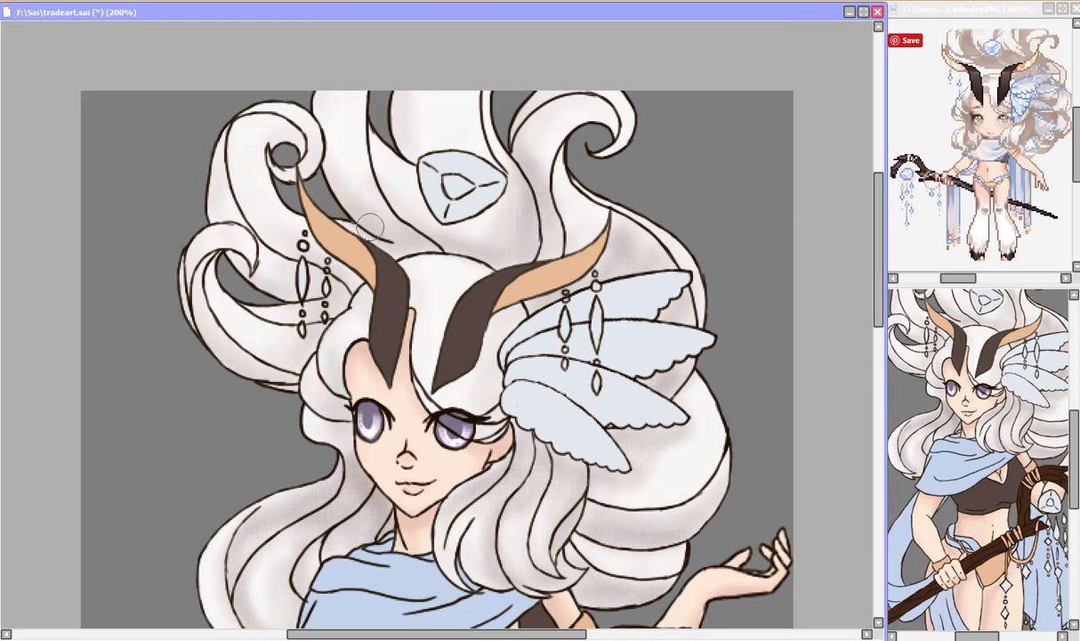
pyautogui.scroll(-5, 836, 255)
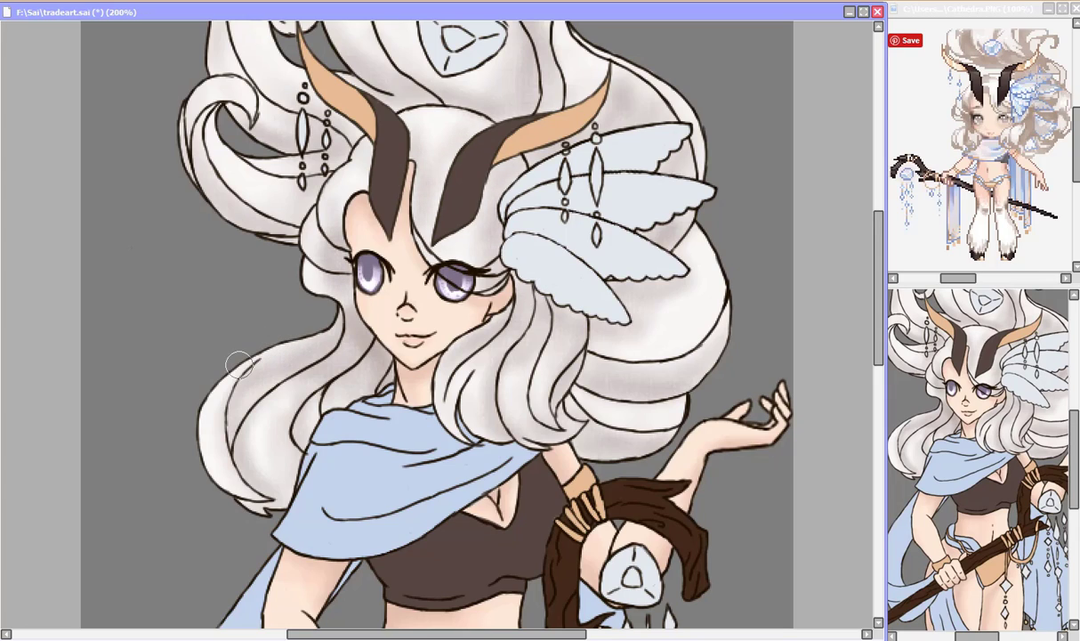
# - Shade the tan parts with darker brown, covering the horn bases, the loincloth and the wrist bracelet
pyautogui.scroll(-13, 831, 308)
pyautogui.scroll(16, 306, 226)
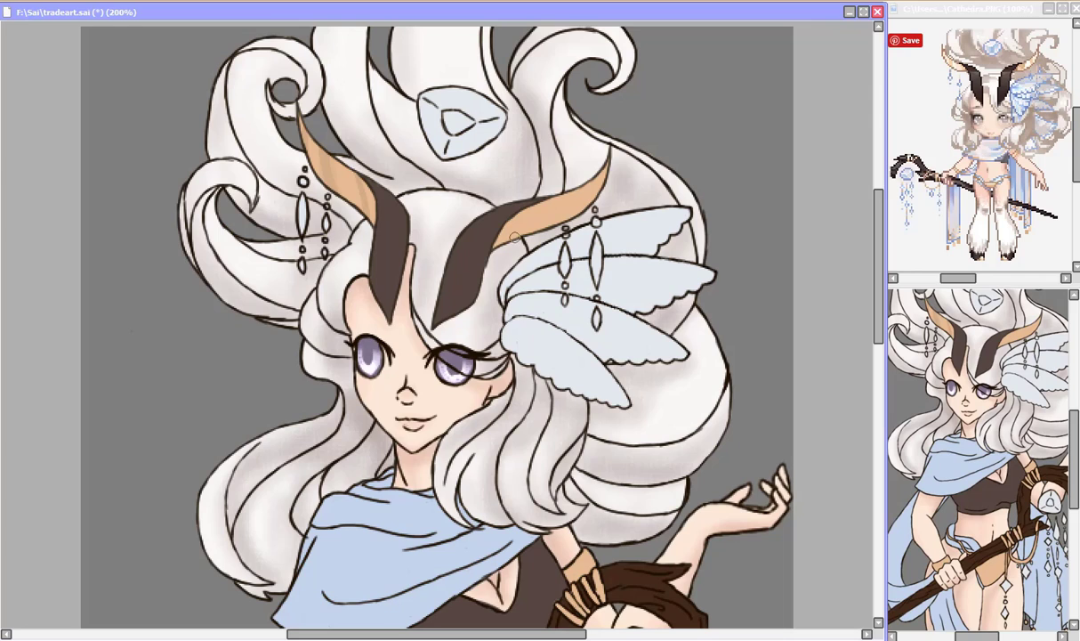
pyautogui.scroll(-8, 514, 235)
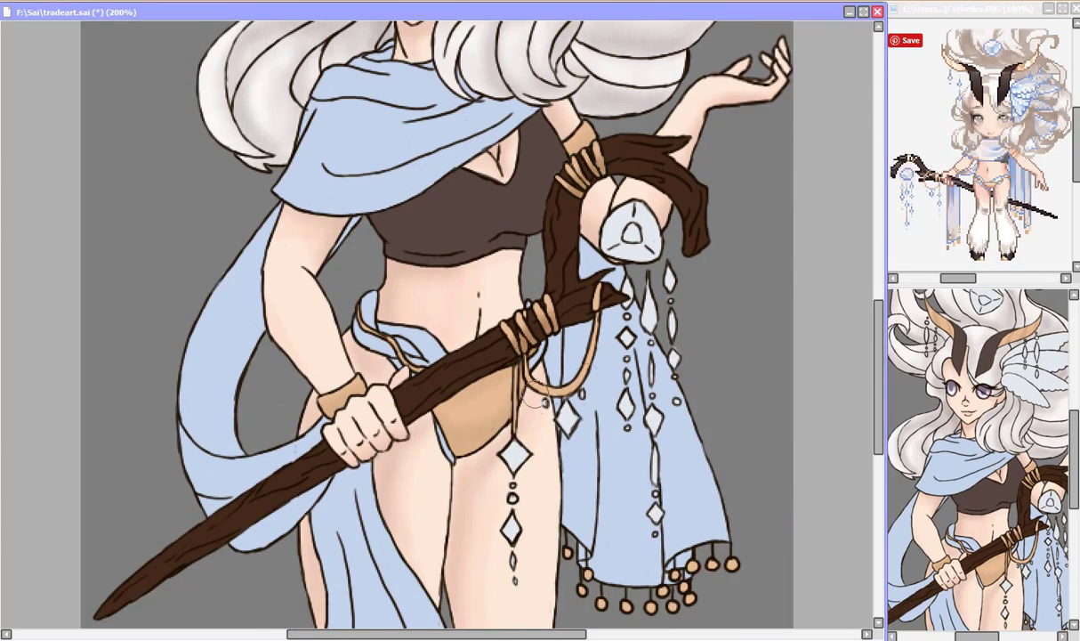
pyautogui.moveTo(498, 390)
pyautogui.mouseDown()
pyautogui.moveTo(452, 420)
pyautogui.moveTo(494, 436)
pyautogui.mouseUp()
pyautogui.moveTo(327, 407); pyautogui.dragTo(355, 392)
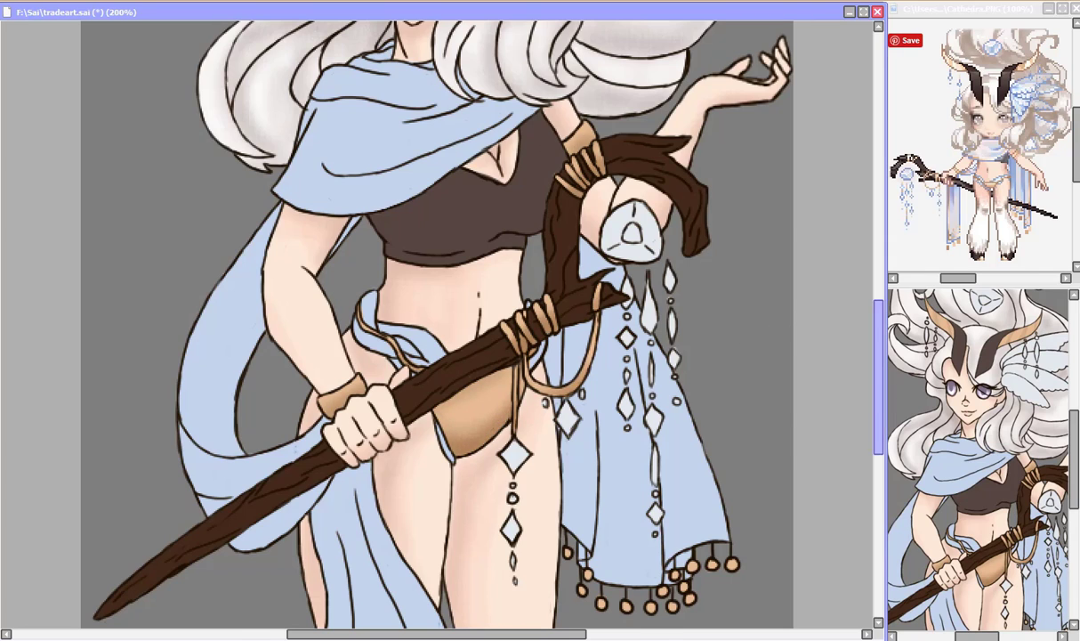
# - Paint lighter tan bands across the brown-shaded outer parts of both horns
pyautogui.scroll(8, 649, 177)
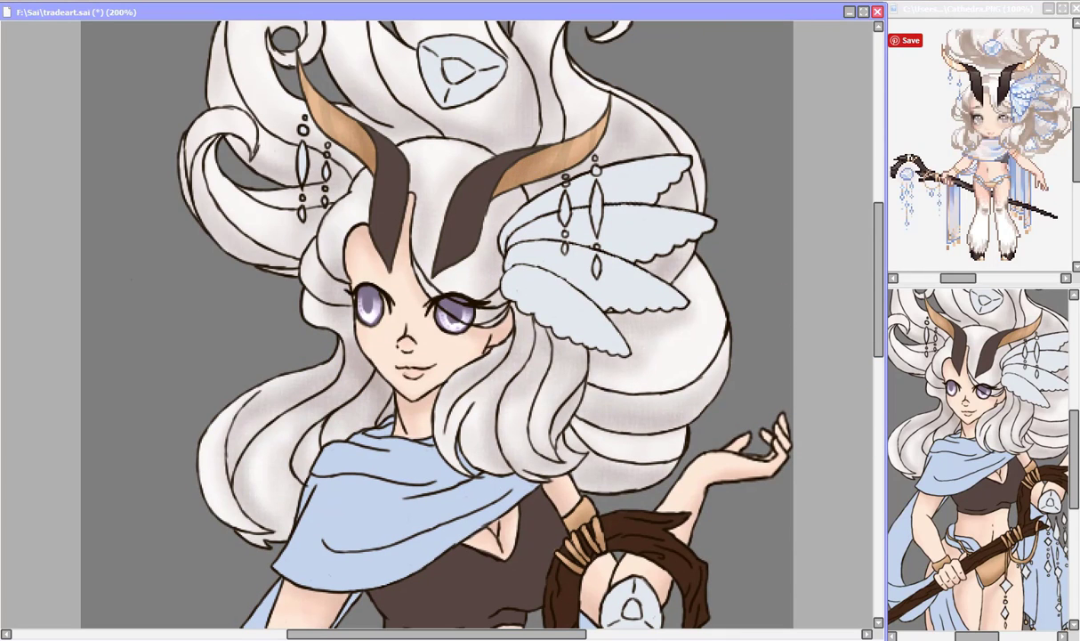
pyautogui.moveTo(332, 110)
pyautogui.mouseDown()
pyautogui.moveTo(322, 130)
pyautogui.moveTo(310, 109)
pyautogui.mouseUp()
pyautogui.moveTo(342, 122); pyautogui.dragTo(334, 143)
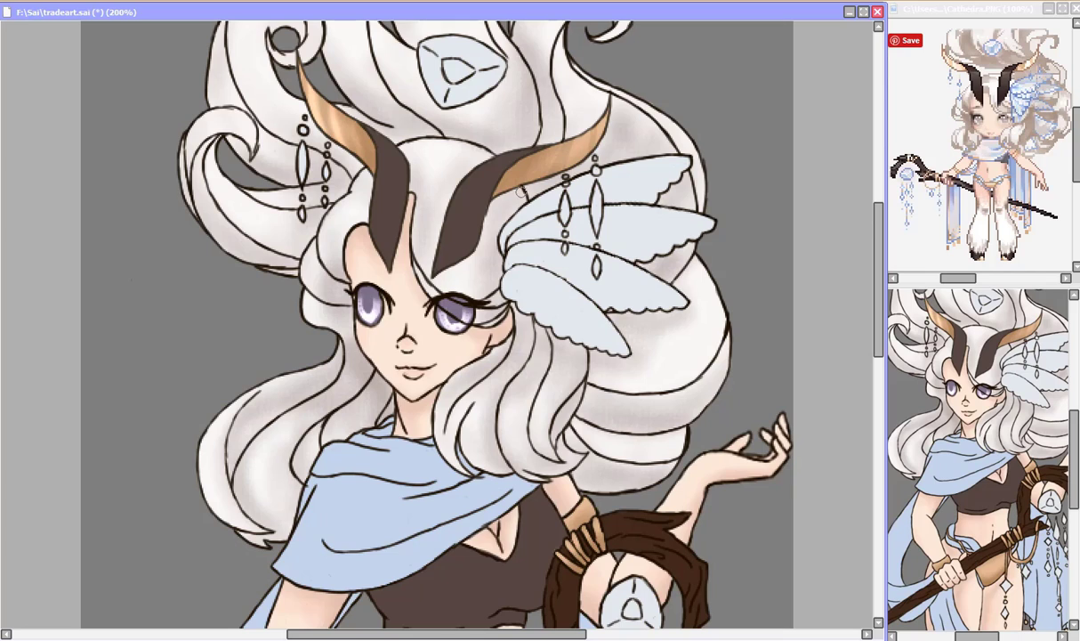
pyautogui.moveTo(543, 149); pyautogui.dragTo(539, 169)
pyautogui.moveTo(569, 140)
pyautogui.mouseDown()
pyautogui.moveTo(560, 160)
pyautogui.moveTo(512, 181)
pyautogui.mouseUp()
pyautogui.moveTo(347, 125); pyautogui.dragTo(335, 148)
pyautogui.moveTo(328, 107); pyautogui.dragTo(320, 134)
# - Add bright pale highlights to the horn bands and to the gold bracelets, cords and staff wrappings
pyautogui.moveTo(878, 267); pyautogui.dragTo(878, 266)
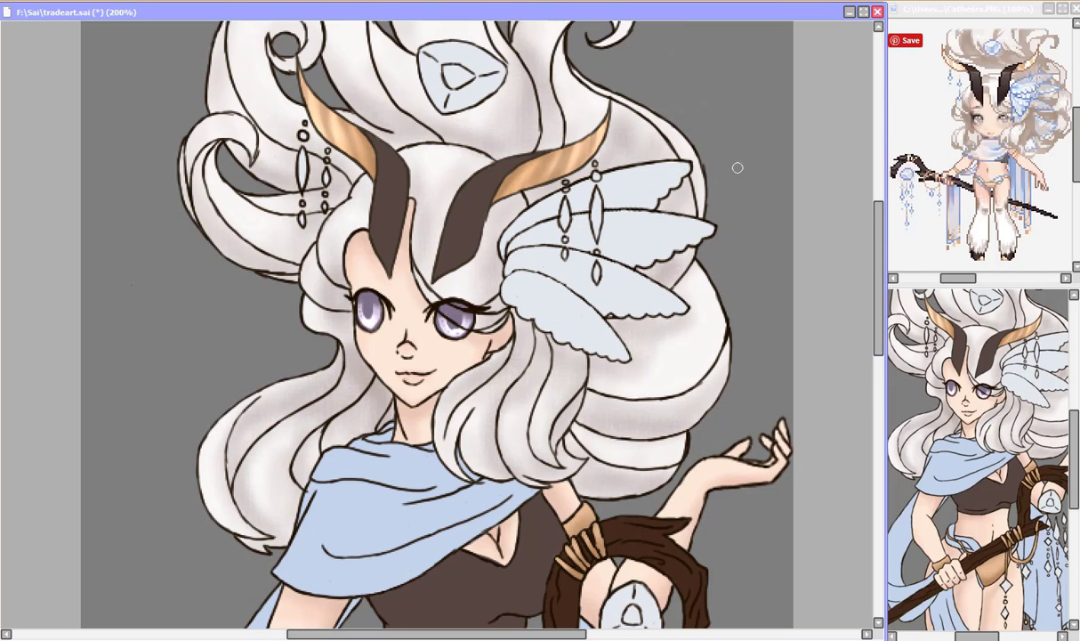
pyautogui.moveTo(552, 149); pyautogui.dragTo(544, 166)
pyautogui.moveTo(323, 112); pyautogui.dragTo(314, 133)
pyautogui.moveTo(574, 137); pyautogui.dragTo(568, 153)
pyautogui.moveTo(525, 159); pyautogui.dragTo(513, 180)
pyautogui.scroll(-8, 503, 211)
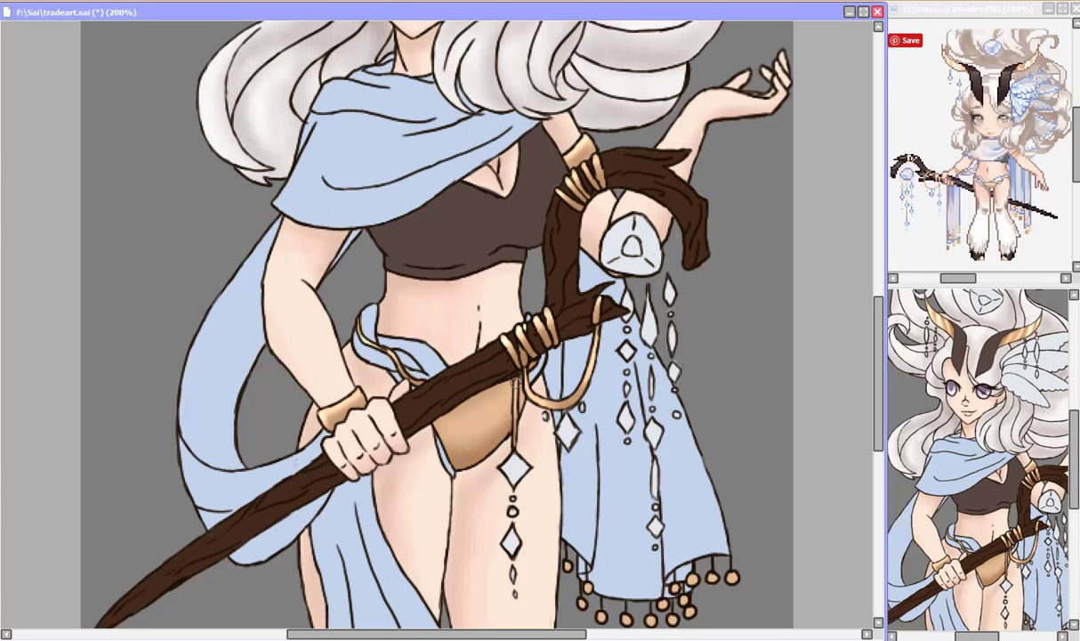
# - Add a light highlight to the gold loincloth and shade the brown crop top with darker brown
pyautogui.moveTo(442, 414)
pyautogui.mouseDown()
pyautogui.moveTo(470, 398)
pyautogui.moveTo(509, 398)
pyautogui.mouseUp()
pyautogui.scroll(8, 841, 368)
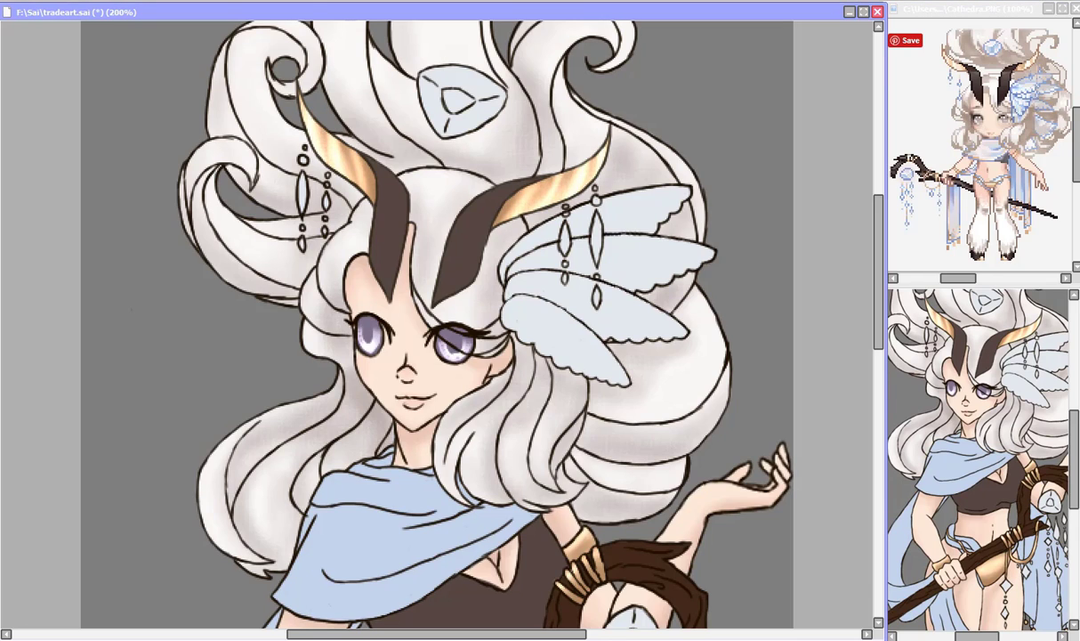
pyautogui.scroll(-3, 794, 271)
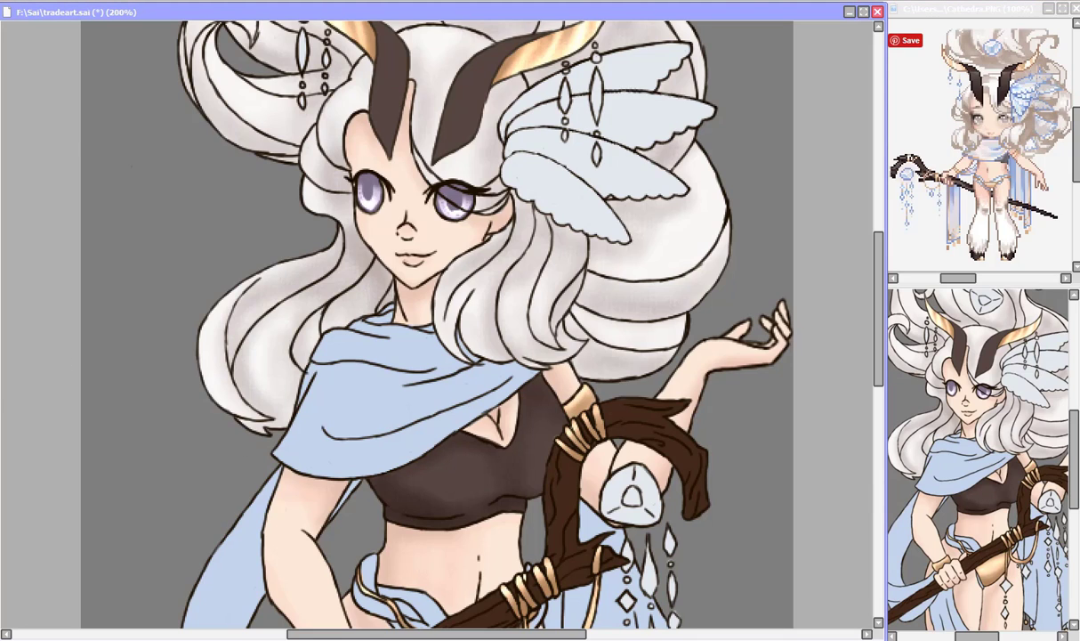
# - Shade the dark lower parts of both horns with near-black brown
pyautogui.scroll(5, 392, 105)
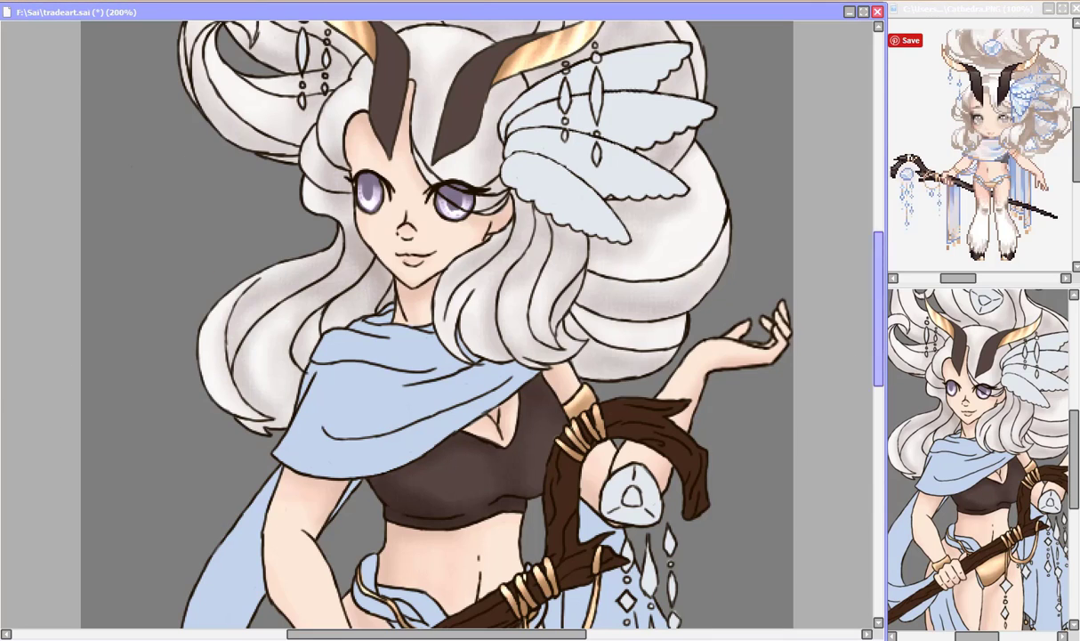
pyautogui.moveTo(521, 264); pyautogui.dragTo(465, 292)
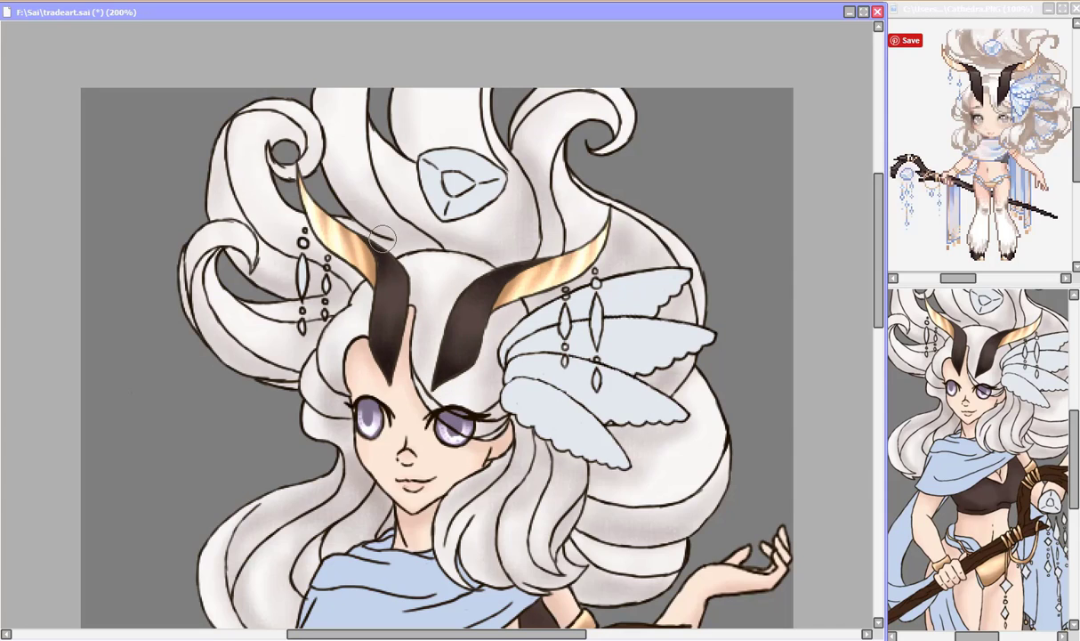
pyautogui.moveTo(371, 244); pyautogui.dragTo(382, 278)
pyautogui.moveTo(457, 292); pyautogui.dragTo(440, 347)
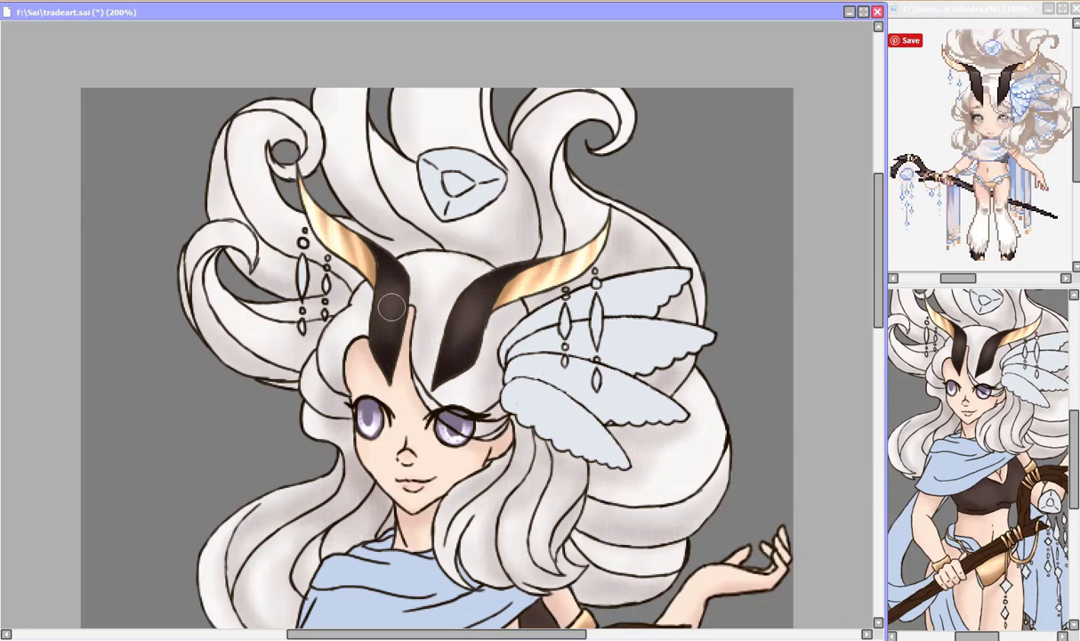
# - Paint soft pale highlights down the middle of both dark horn parts, redoing the first strokes
pyautogui.moveTo(468, 297); pyautogui.dragTo(491, 291)
pyautogui.moveTo(384, 278); pyautogui.dragTo(399, 290)
pyautogui.hotkey('ctrl', 'z')
pyautogui.hotkey('ctrl', 'z')
pyautogui.moveTo(466, 314); pyautogui.dragTo(463, 326)
pyautogui.moveTo(390, 320); pyautogui.dragTo(394, 272)
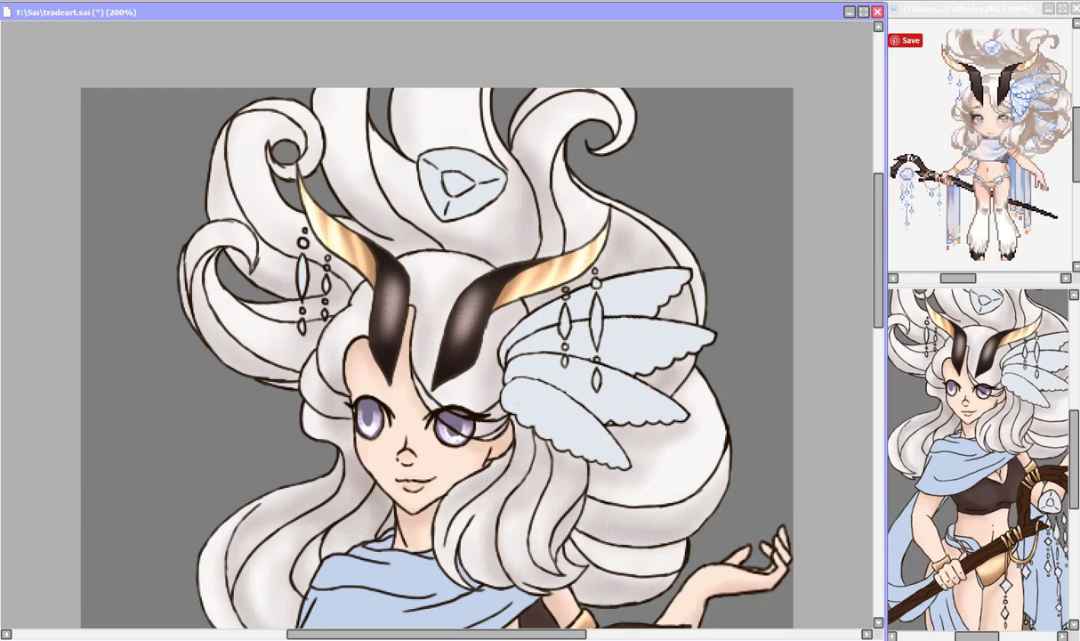
# - Shade the trailing blue scarf behind the arm and the cloth wrapped around the waist with deeper blue
pyautogui.scroll(-5, 642, 330)
pyautogui.scroll(-3, 436, 325)
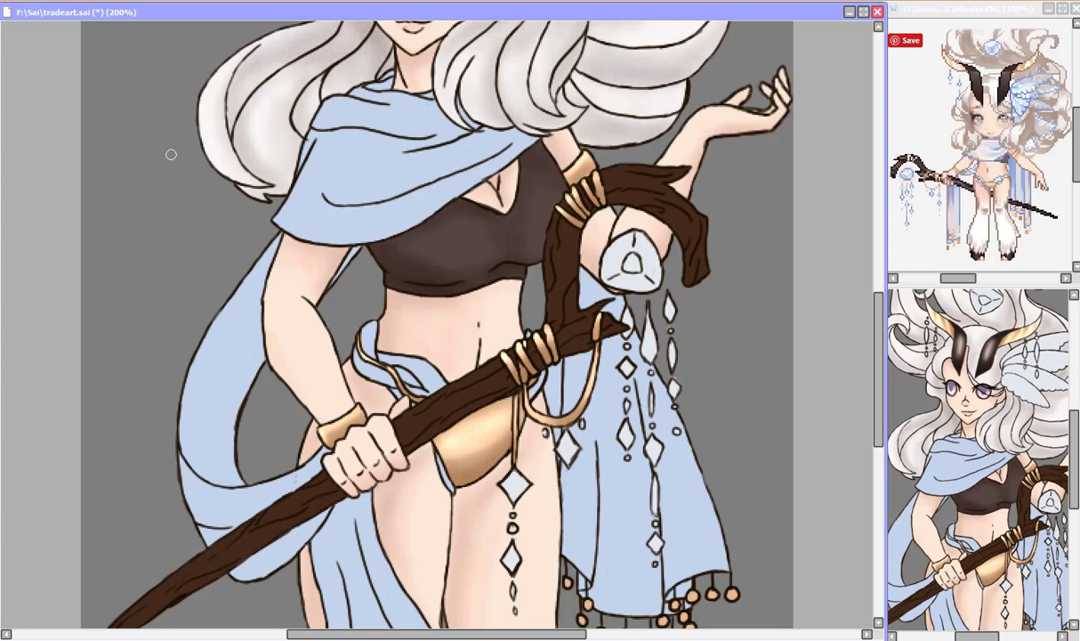
pyautogui.moveTo(203, 415)
pyautogui.mouseDown()
pyautogui.moveTo(197, 459)
pyautogui.moveTo(248, 488)
pyautogui.moveTo(224, 403)
pyautogui.moveTo(253, 359)
pyautogui.moveTo(185, 505)
pyautogui.moveTo(286, 551)
pyautogui.moveTo(230, 580)
pyautogui.moveTo(321, 584)
pyautogui.moveTo(342, 515)
pyautogui.mouseUp()
pyautogui.moveTo(193, 378)
pyautogui.mouseDown()
pyautogui.moveTo(224, 451)
pyautogui.moveTo(238, 313)
pyautogui.mouseUp()
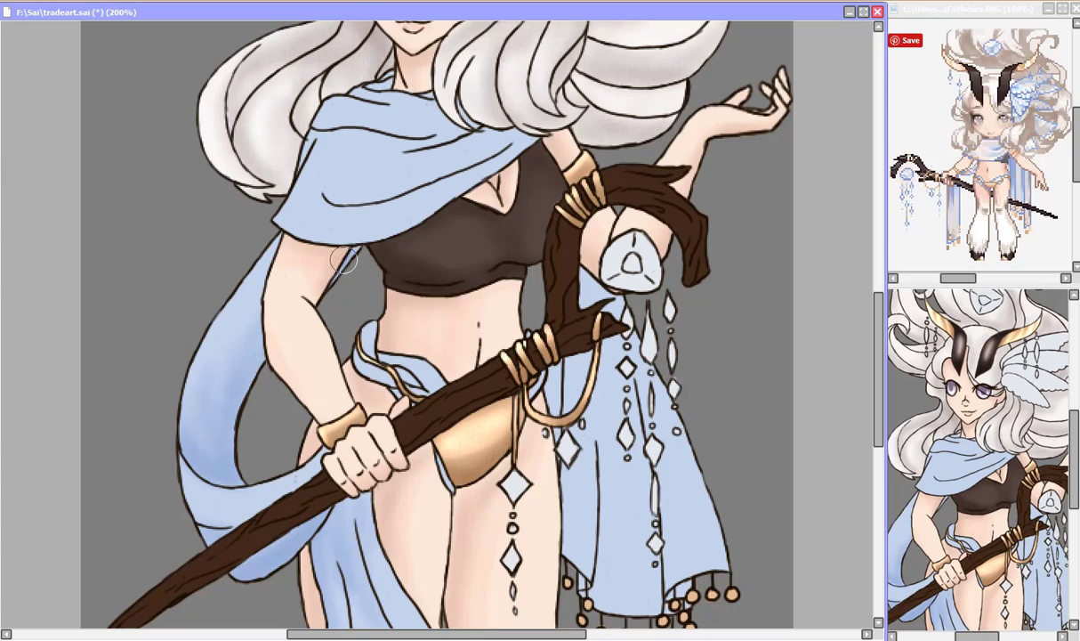
pyautogui.moveTo(354, 342); pyautogui.dragTo(387, 376)
# - Shade the folds and lower edge of the blue cloth hanging behind the staff with deeper blue
pyautogui.moveTo(549, 385); pyautogui.dragTo(586, 505)
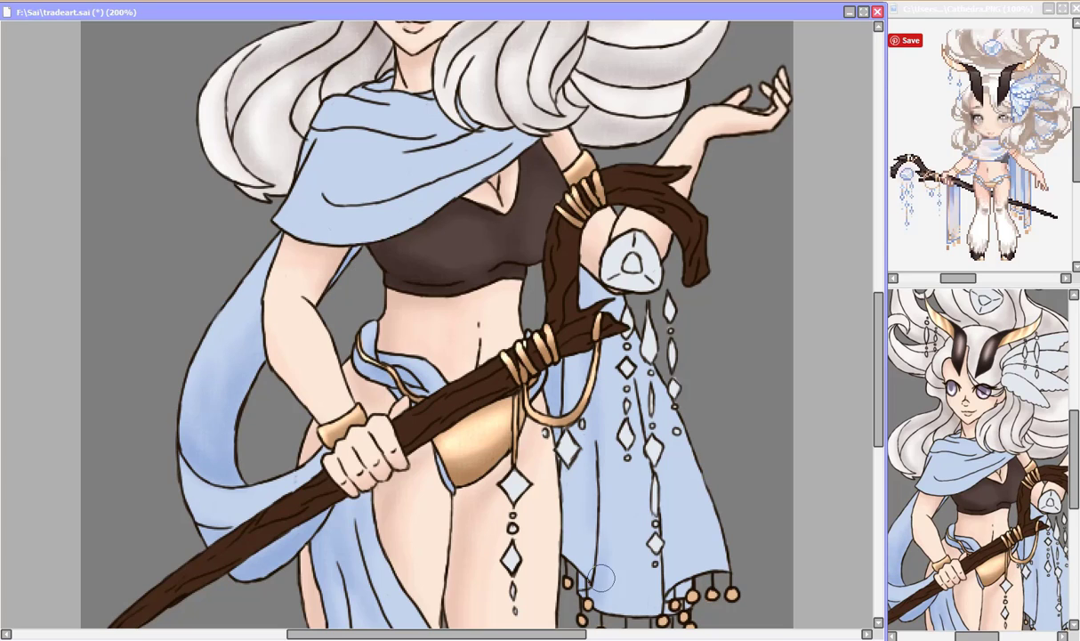
pyautogui.moveTo(605, 579); pyautogui.dragTo(629, 598)
pyautogui.moveTo(709, 634); pyautogui.dragTo(493, 635)
pyautogui.moveTo(484, 525); pyautogui.dragTo(473, 395)
pyautogui.moveTo(514, 543); pyautogui.dragTo(521, 573)
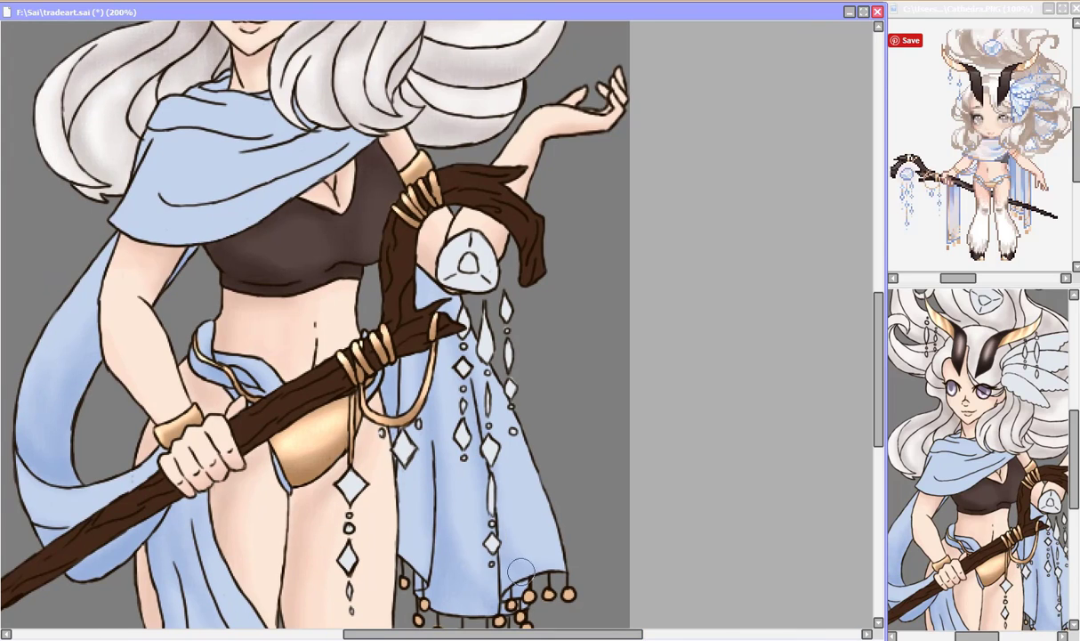
pyautogui.moveTo(419, 567); pyautogui.dragTo(418, 492)
# - Shade the blue shawl with deeper blue beneath the neck, along its folds and around its lower edge
pyautogui.scroll(4, 311, 320)
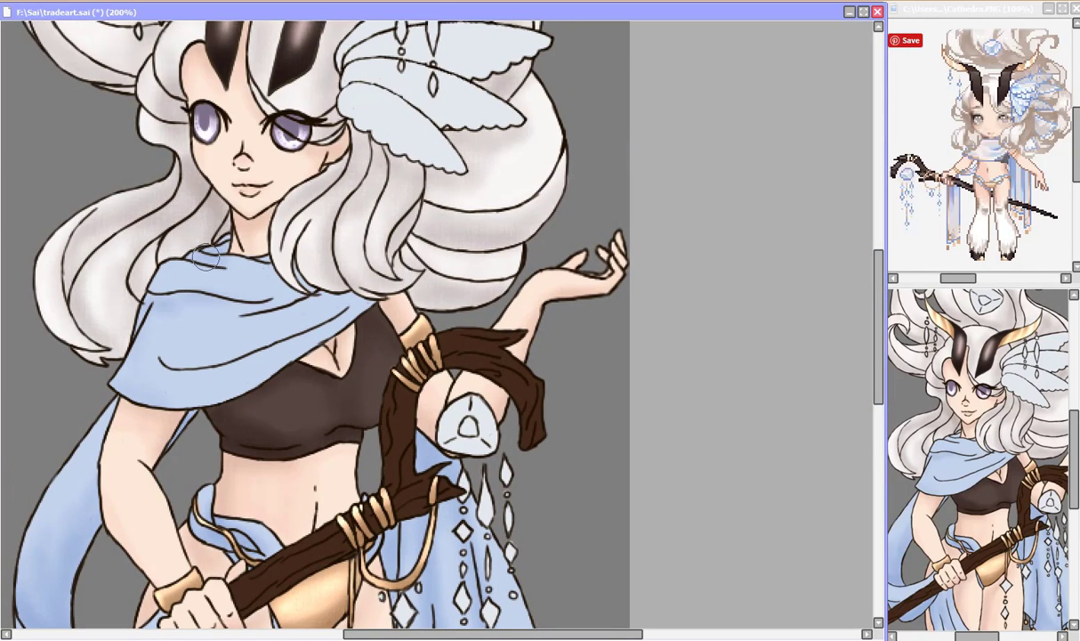
pyautogui.moveTo(270, 271); pyautogui.dragTo(160, 258)
pyautogui.moveTo(341, 303); pyautogui.dragTo(116, 382)
pyautogui.moveTo(96, 475); pyautogui.dragTo(122, 391)
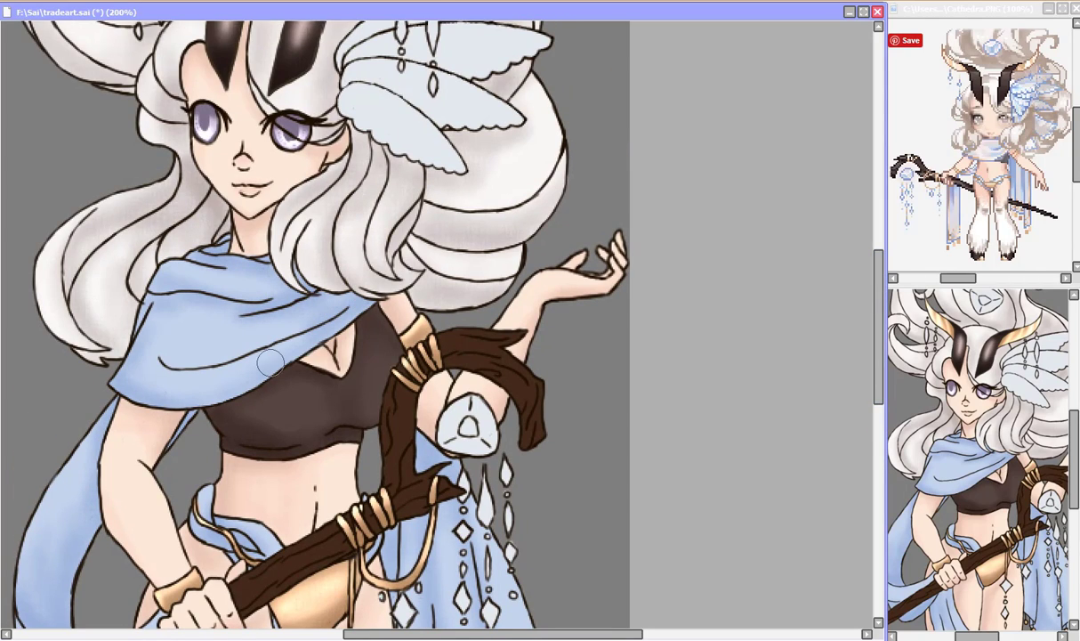
pyautogui.moveTo(240, 341); pyautogui.dragTo(159, 337)
pyautogui.moveTo(294, 297); pyautogui.dragTo(218, 332)
# - Paint thin tan trim stripes along the edges of the shawl, the trailing scarf and the hanging cloth
pyautogui.moveTo(112, 367)
pyautogui.mouseDown()
pyautogui.moveTo(137, 377)
pyautogui.moveTo(222, 373)
pyautogui.moveTo(346, 291)
pyautogui.mouseUp()
pyautogui.hotkey('ctrl', 'z')
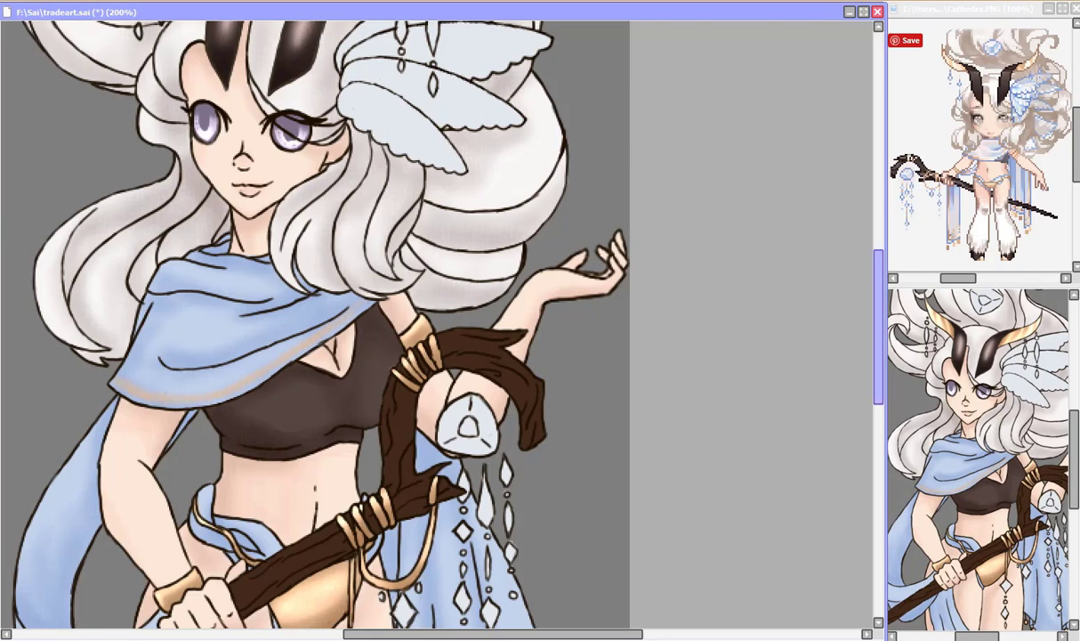
pyautogui.scroll(-6, 229, 364)
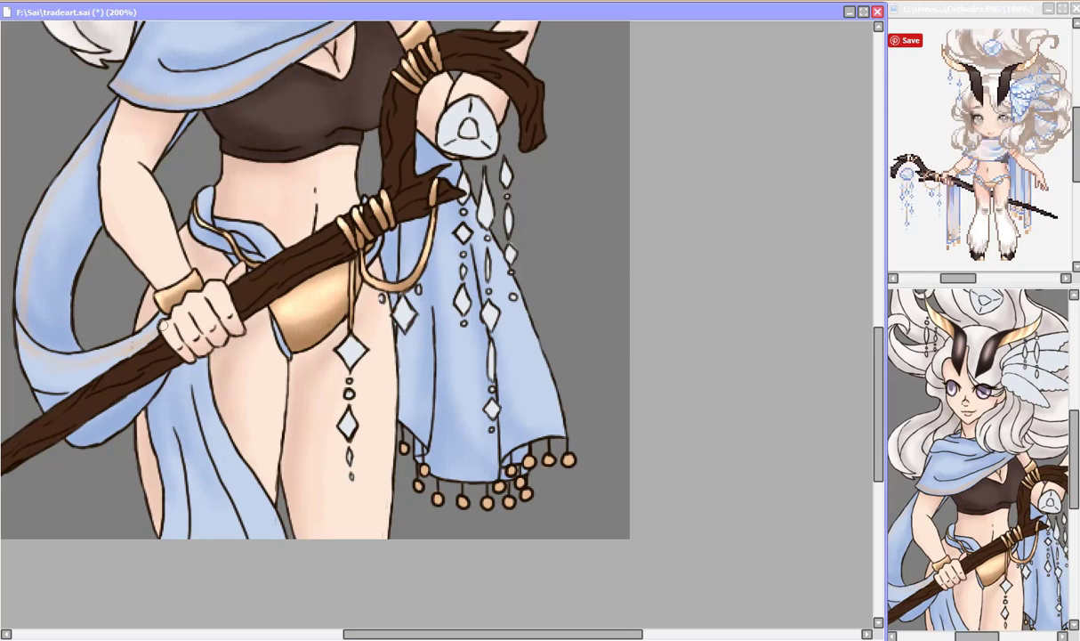
pyautogui.scroll(1, 727, 350)
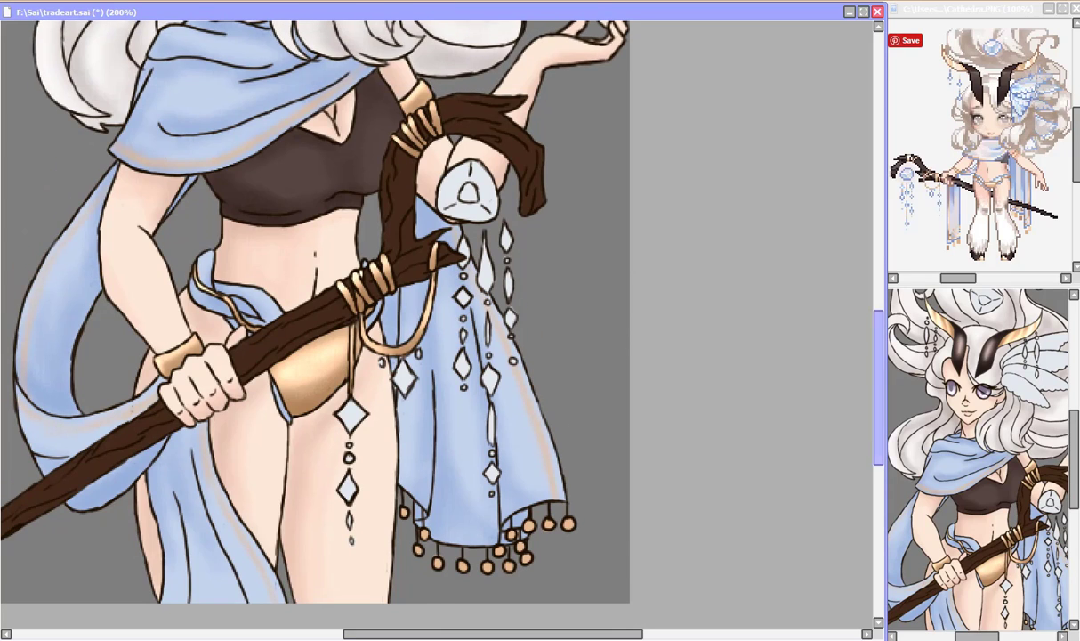
# - Add a tan ring pattern above the hanging cloth's hem and brighten the pattern and cloth trims with lighter tan
pyautogui.scroll(-2, 689, 436)
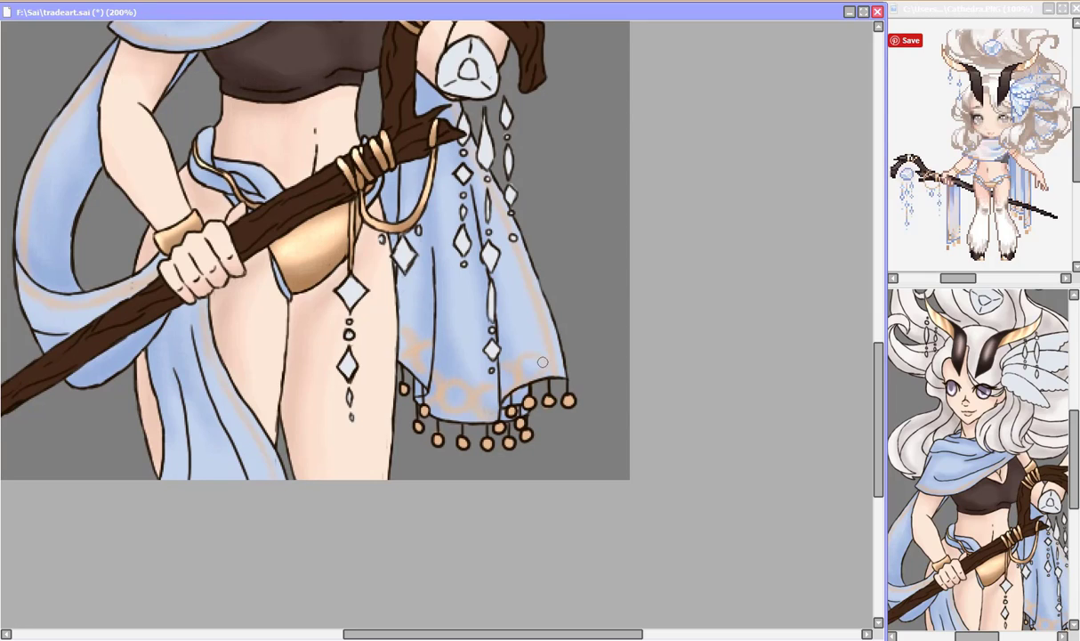
pyautogui.moveTo(408, 353)
pyautogui.mouseDown()
pyautogui.moveTo(427, 382)
pyautogui.moveTo(532, 342)
pyautogui.moveTo(536, 287)
pyautogui.mouseUp()
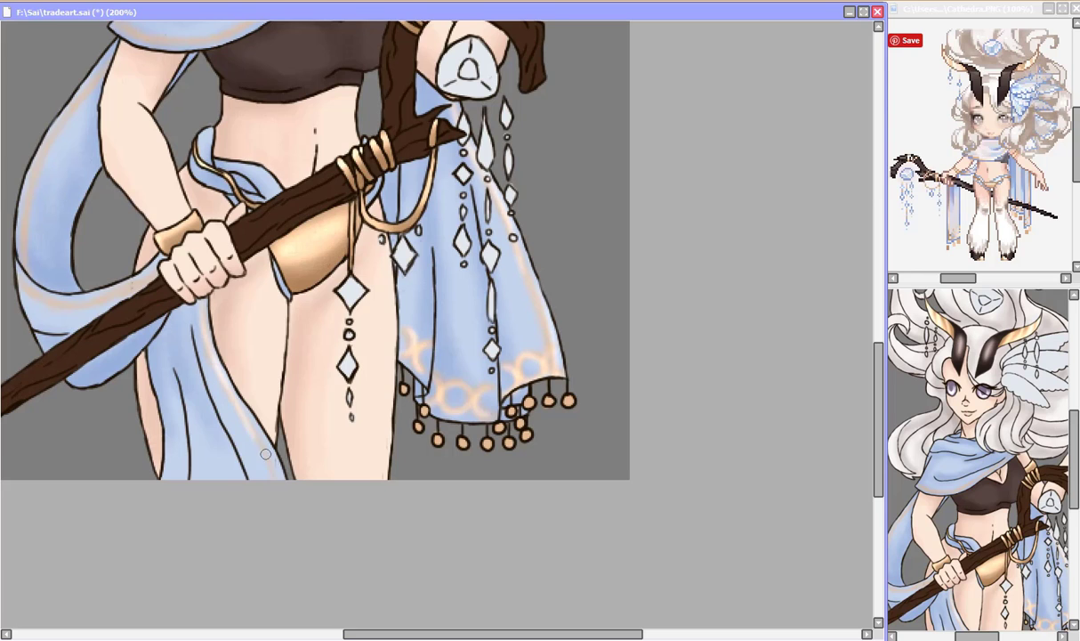
pyautogui.scroll(2, 680, 348)
pyautogui.scroll(2, 680, 347)
pyautogui.moveTo(115, 332)
pyautogui.mouseDown()
pyautogui.moveTo(210, 340)
pyautogui.moveTo(361, 252)
pyautogui.mouseUp()
pyautogui.scroll(-3, 436, 325)
pyautogui.scroll(1, 436, 325)
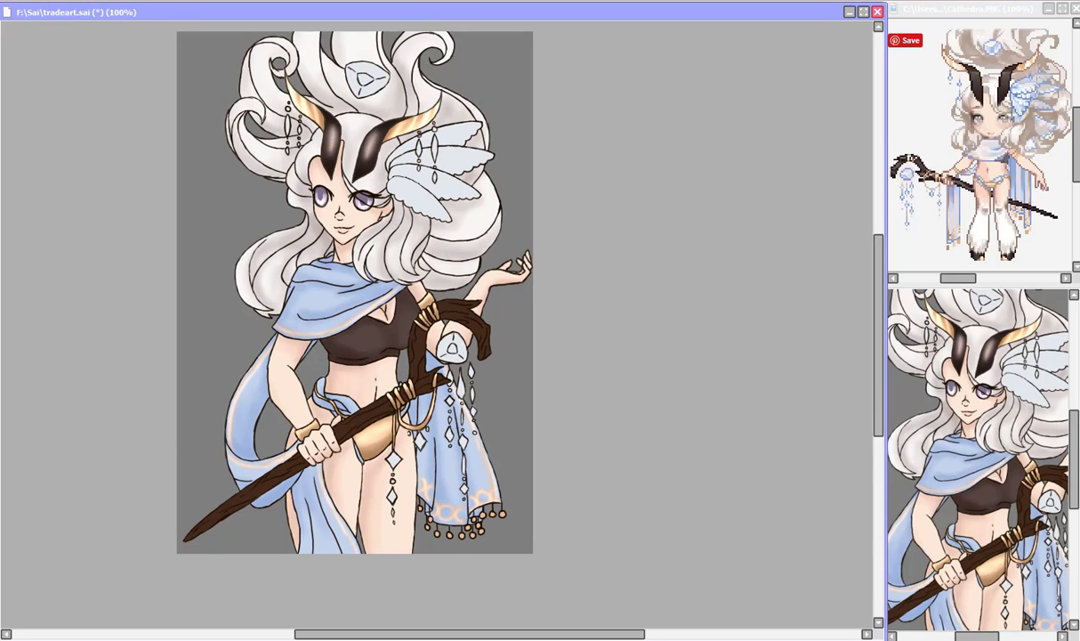
# - Add white highlights to the wing feathers, the round gems and the hanging crystals on the staff, waist and horns
pyautogui.scroll(3, 436, 152)
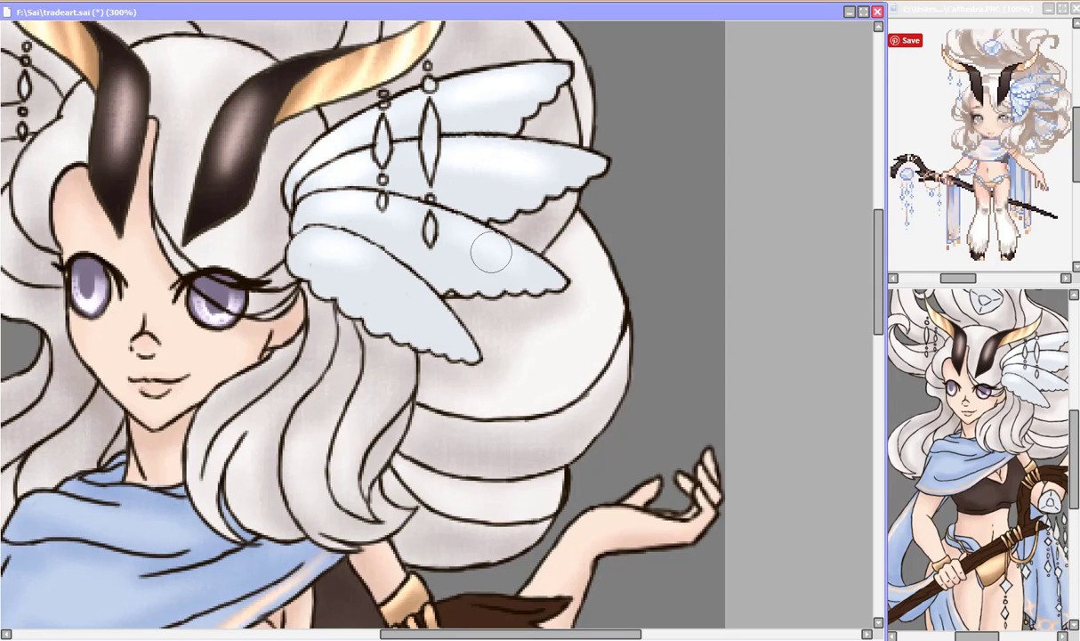
pyautogui.scroll(3, 408, 180)
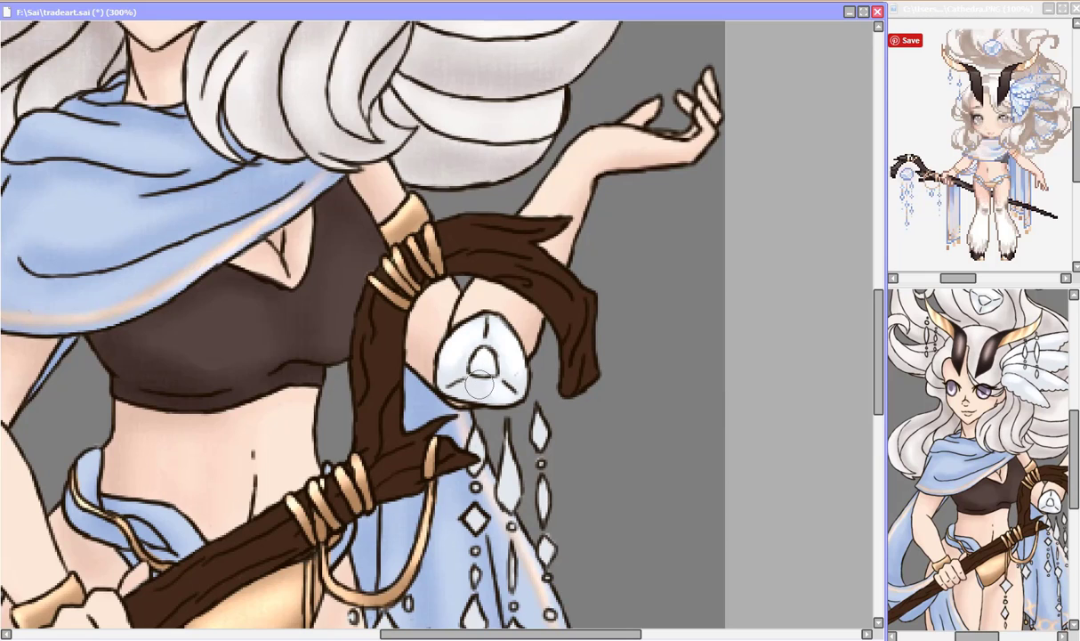
pyautogui.scroll(-3, 478, 364)
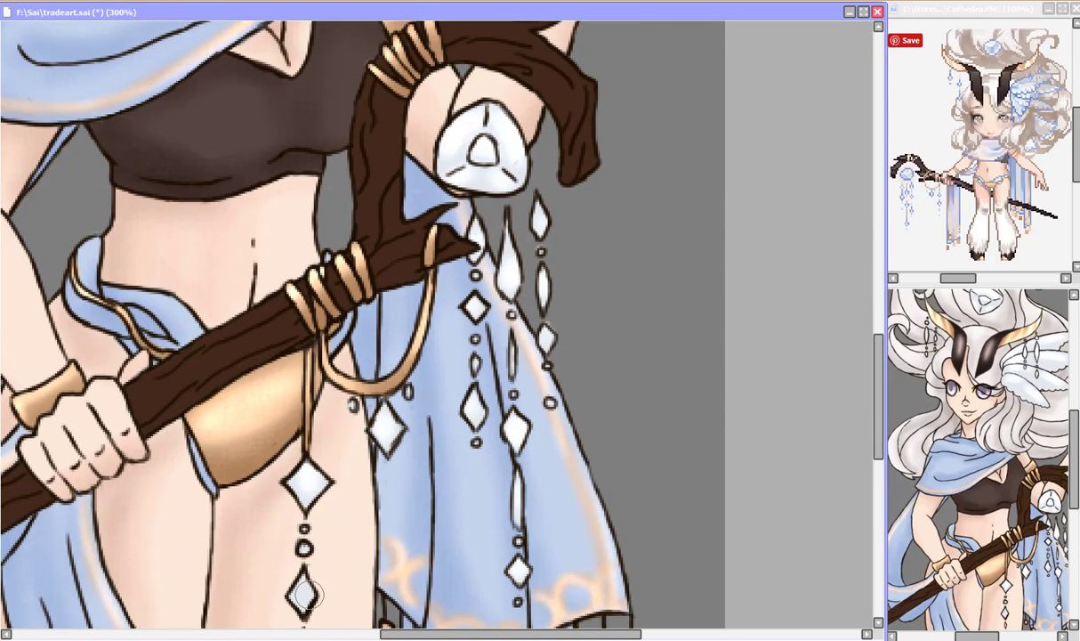
pyautogui.scroll(8, 307, 462)
pyautogui.click(204, 190)
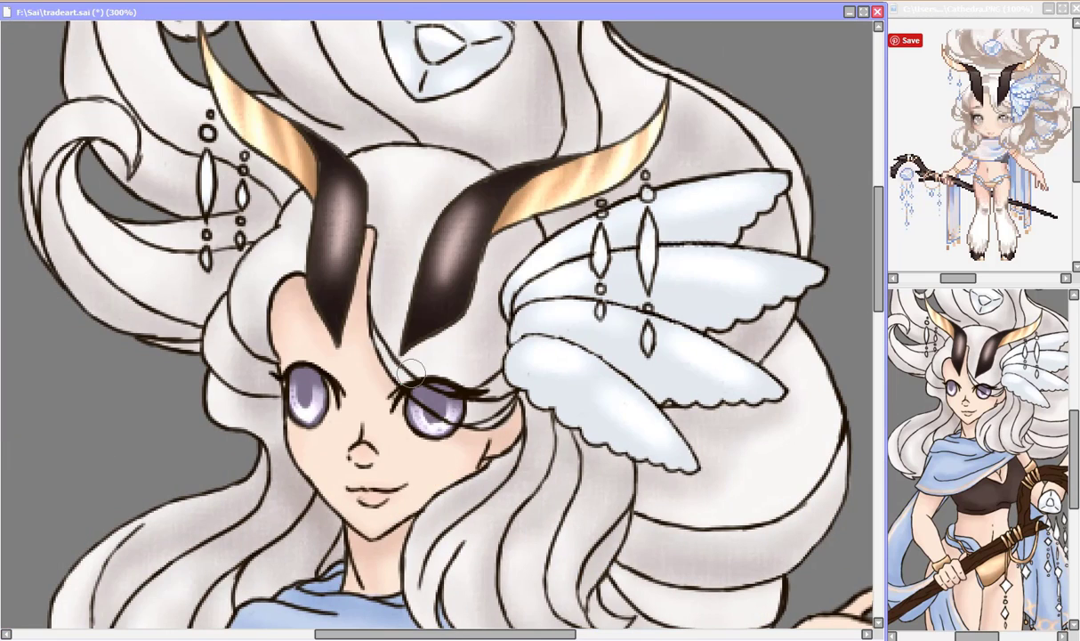
# - Shade the lower scalloped edges of the wing feathers with light blue
pyautogui.moveTo(523, 365)
pyautogui.mouseDown()
pyautogui.moveTo(615, 442)
pyautogui.moveTo(680, 456)
pyautogui.mouseUp()
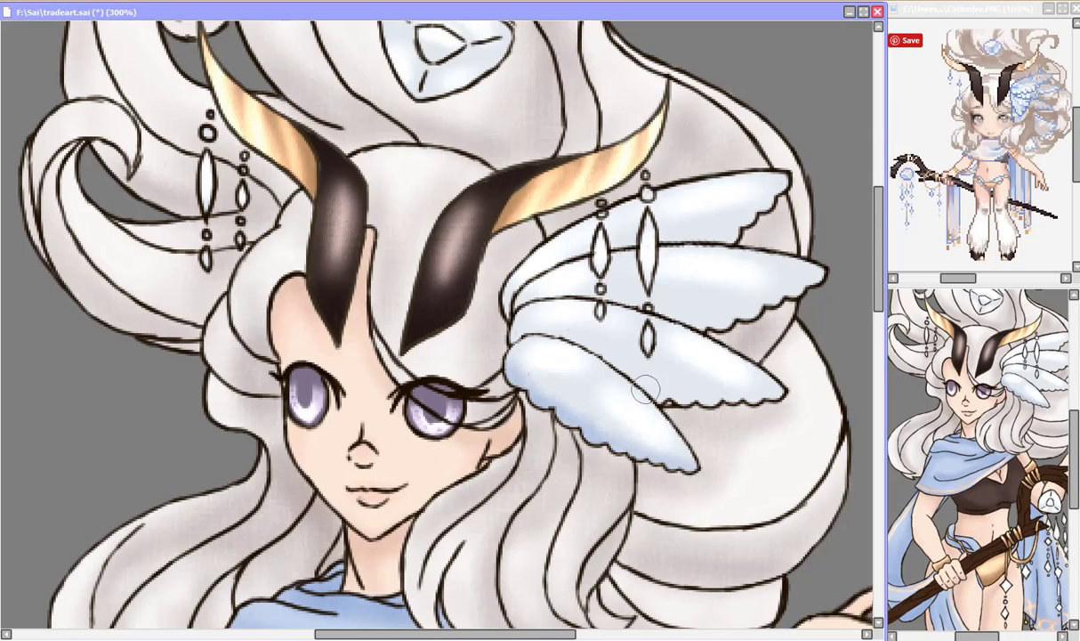
pyautogui.moveTo(661, 390); pyautogui.dragTo(767, 389)
pyautogui.moveTo(724, 314); pyautogui.dragTo(768, 302)
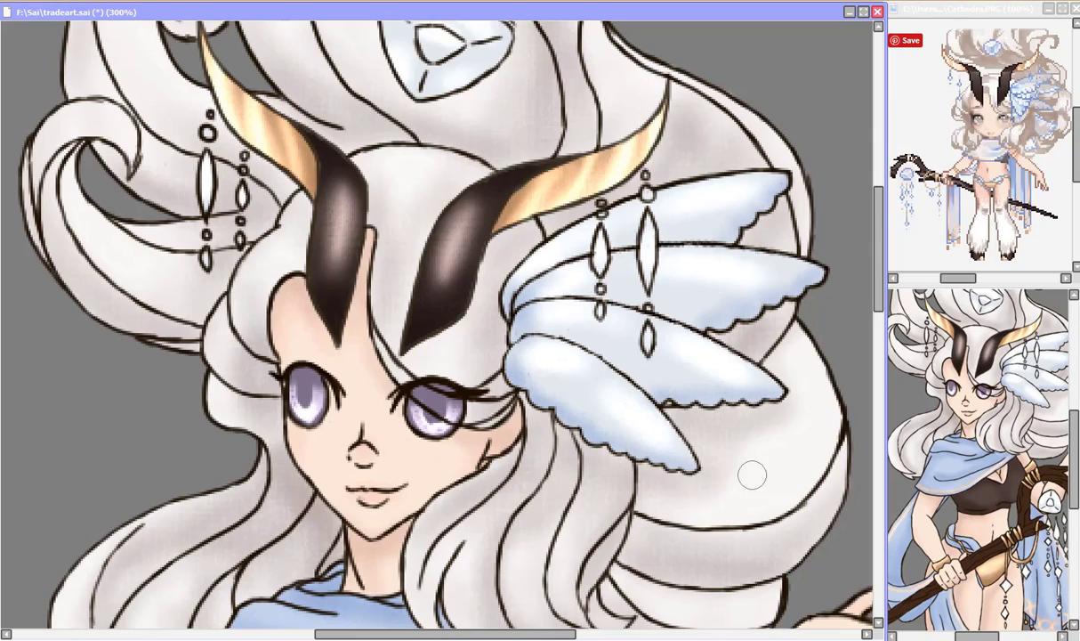
pyautogui.scroll(-1, 667, 286)
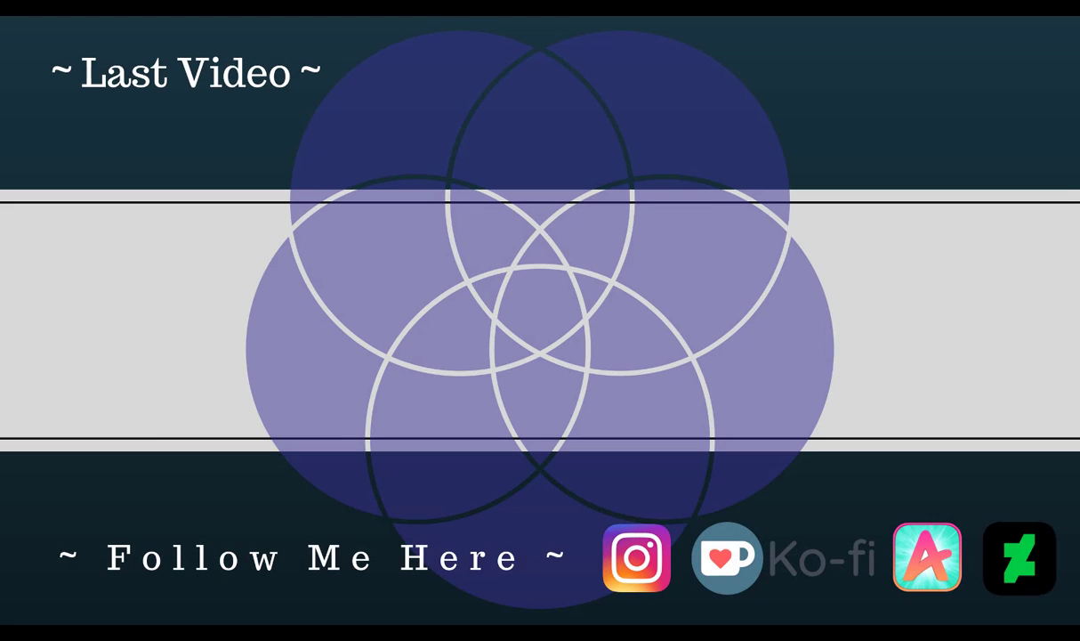